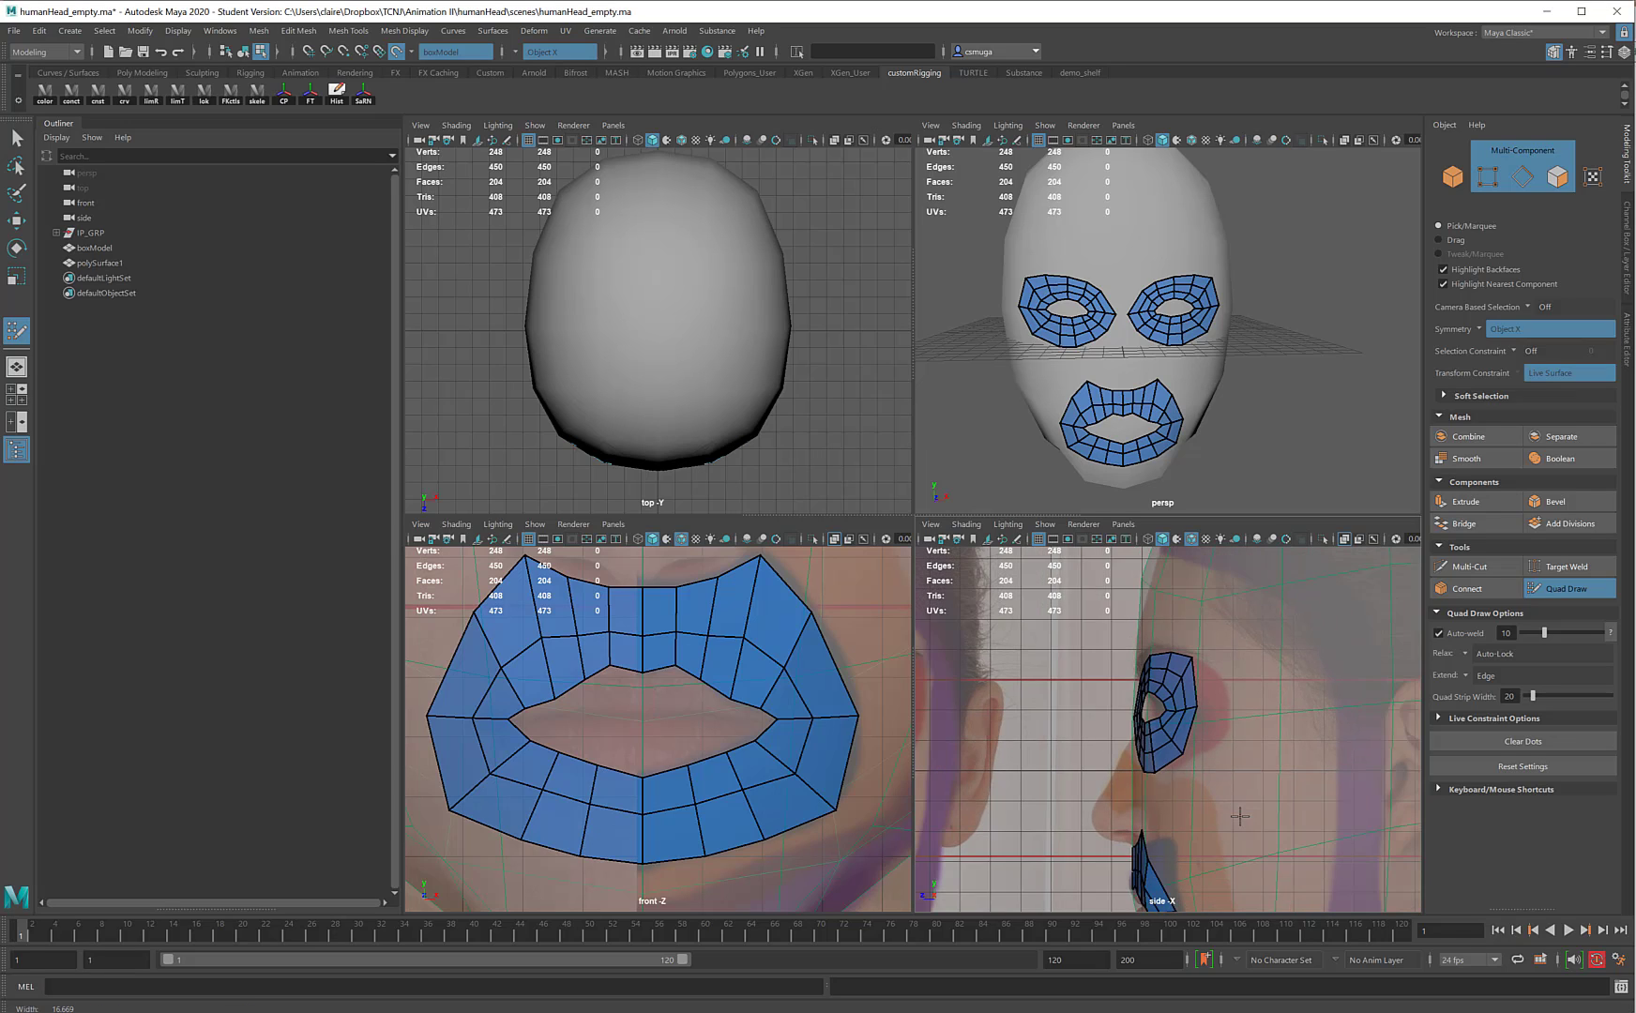
# Turn off Make Live on the head and hide layer1 in the Layer Editor
pyautogui.keyDown('alt'); pyautogui.moveTo(1229, 821); pyautogui.dragTo(1216, 671, button='middle'); pyautogui.keyUp('alt')
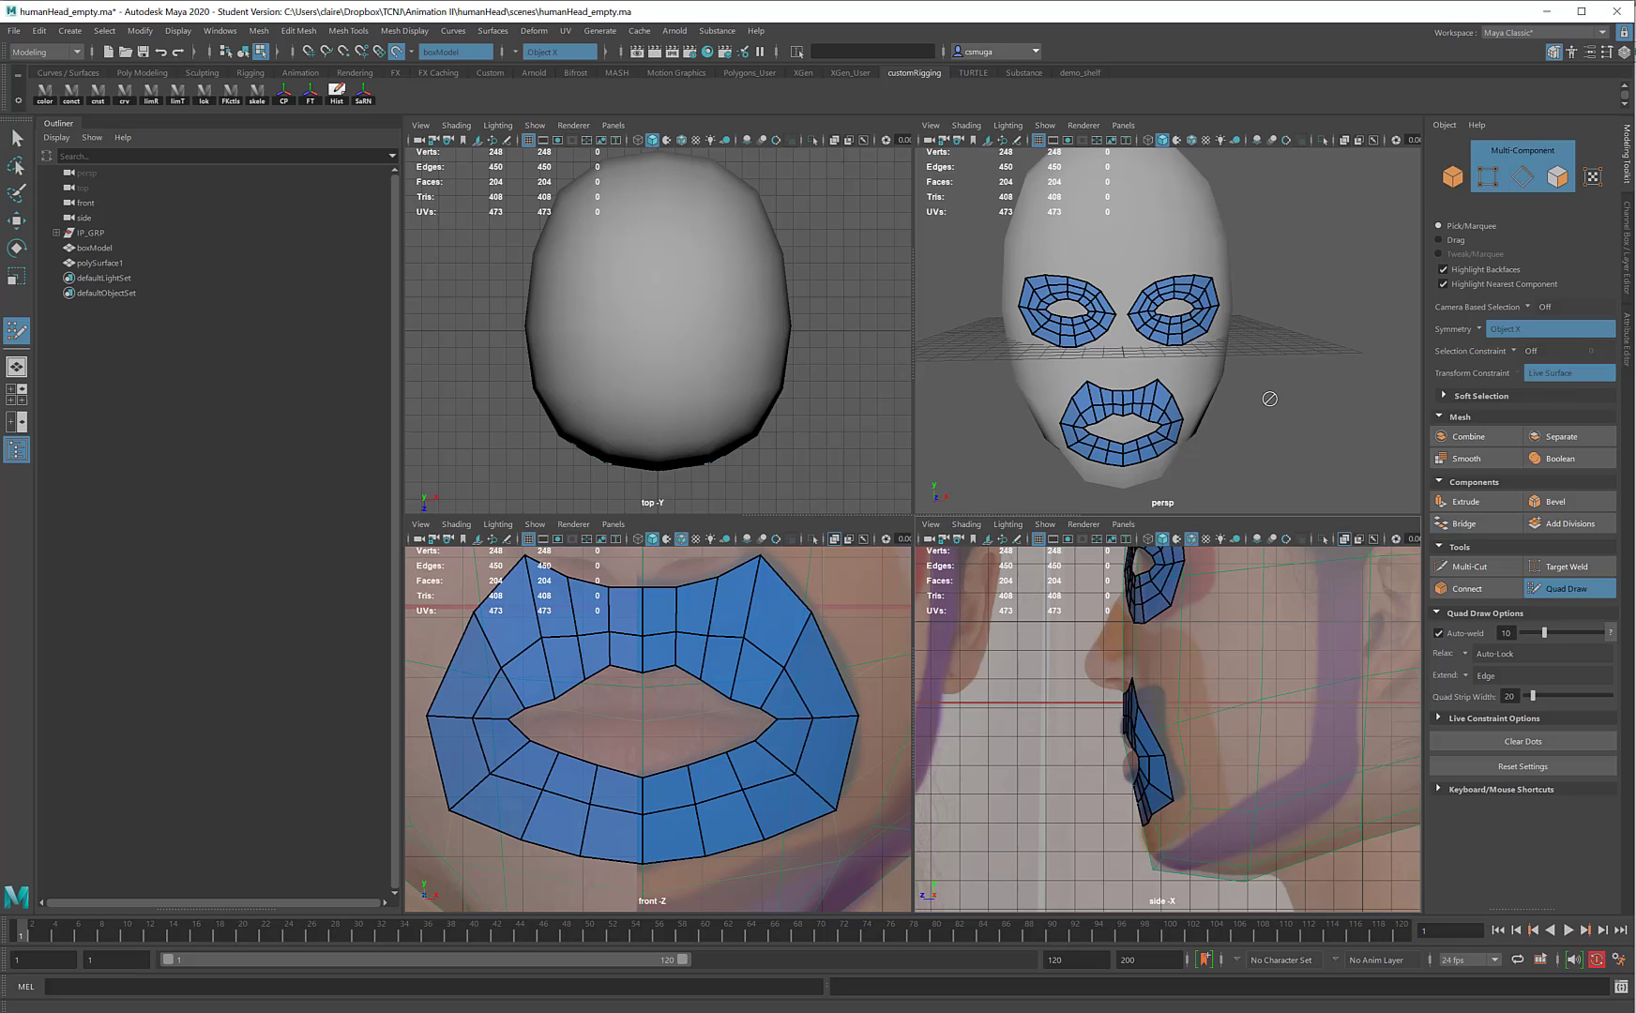
pyautogui.scroll(-2, 1269, 399)
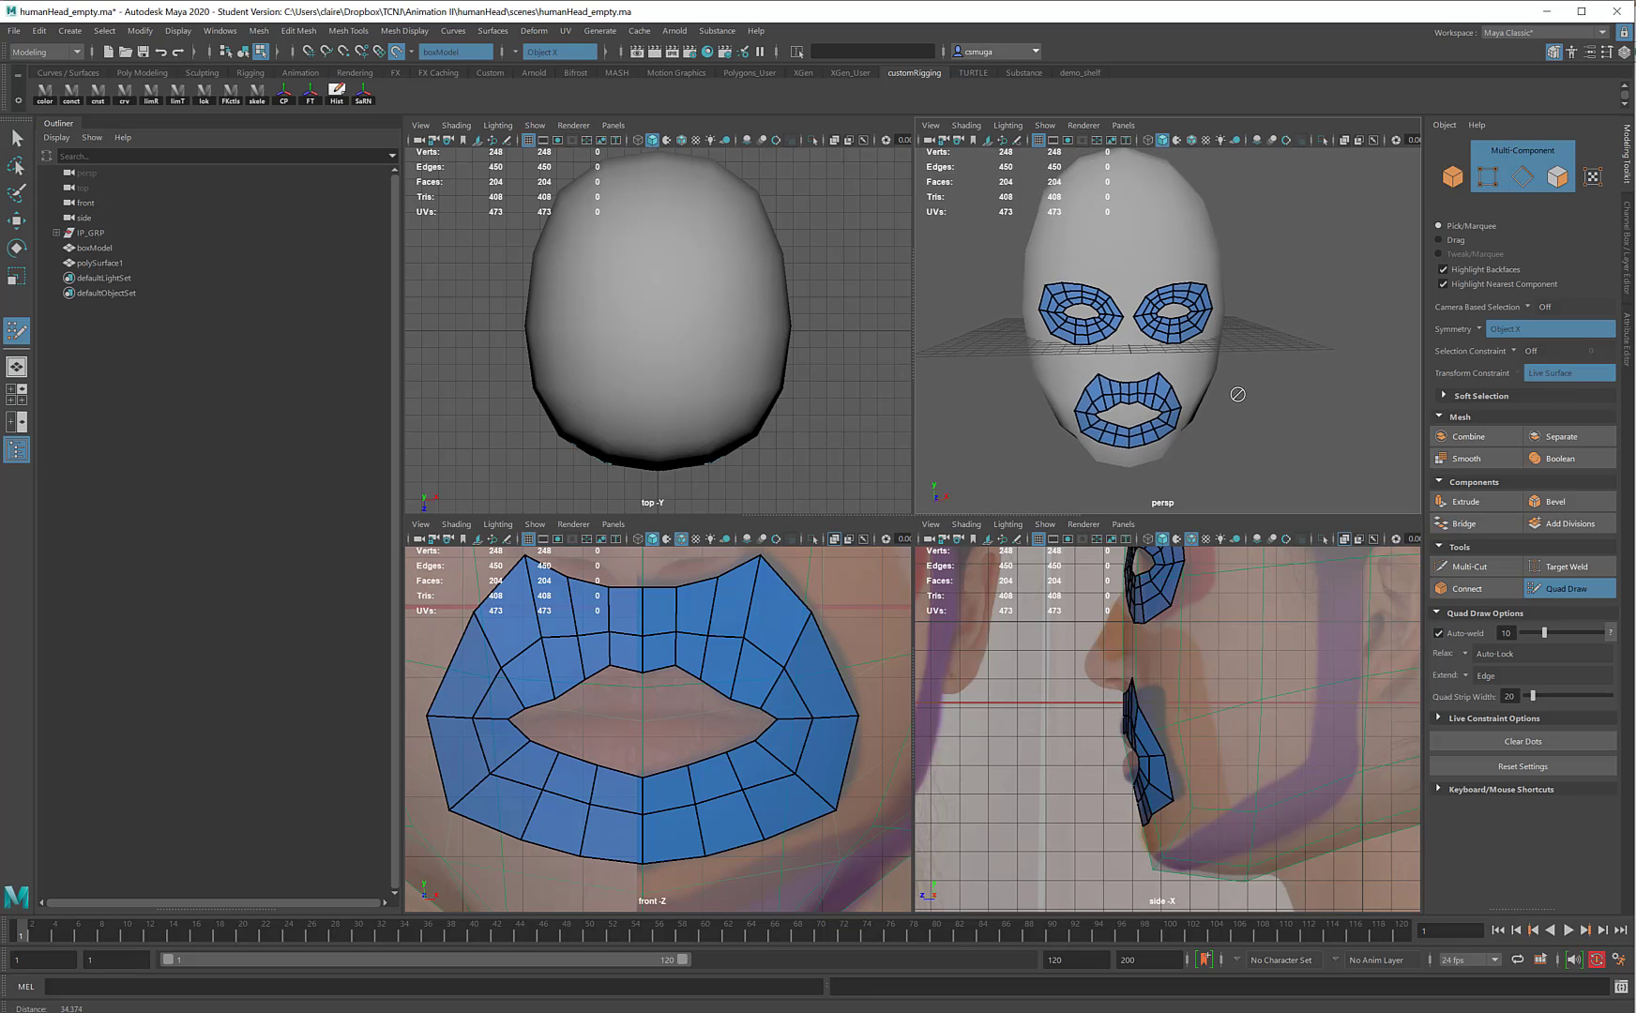
pyautogui.click(399, 54)
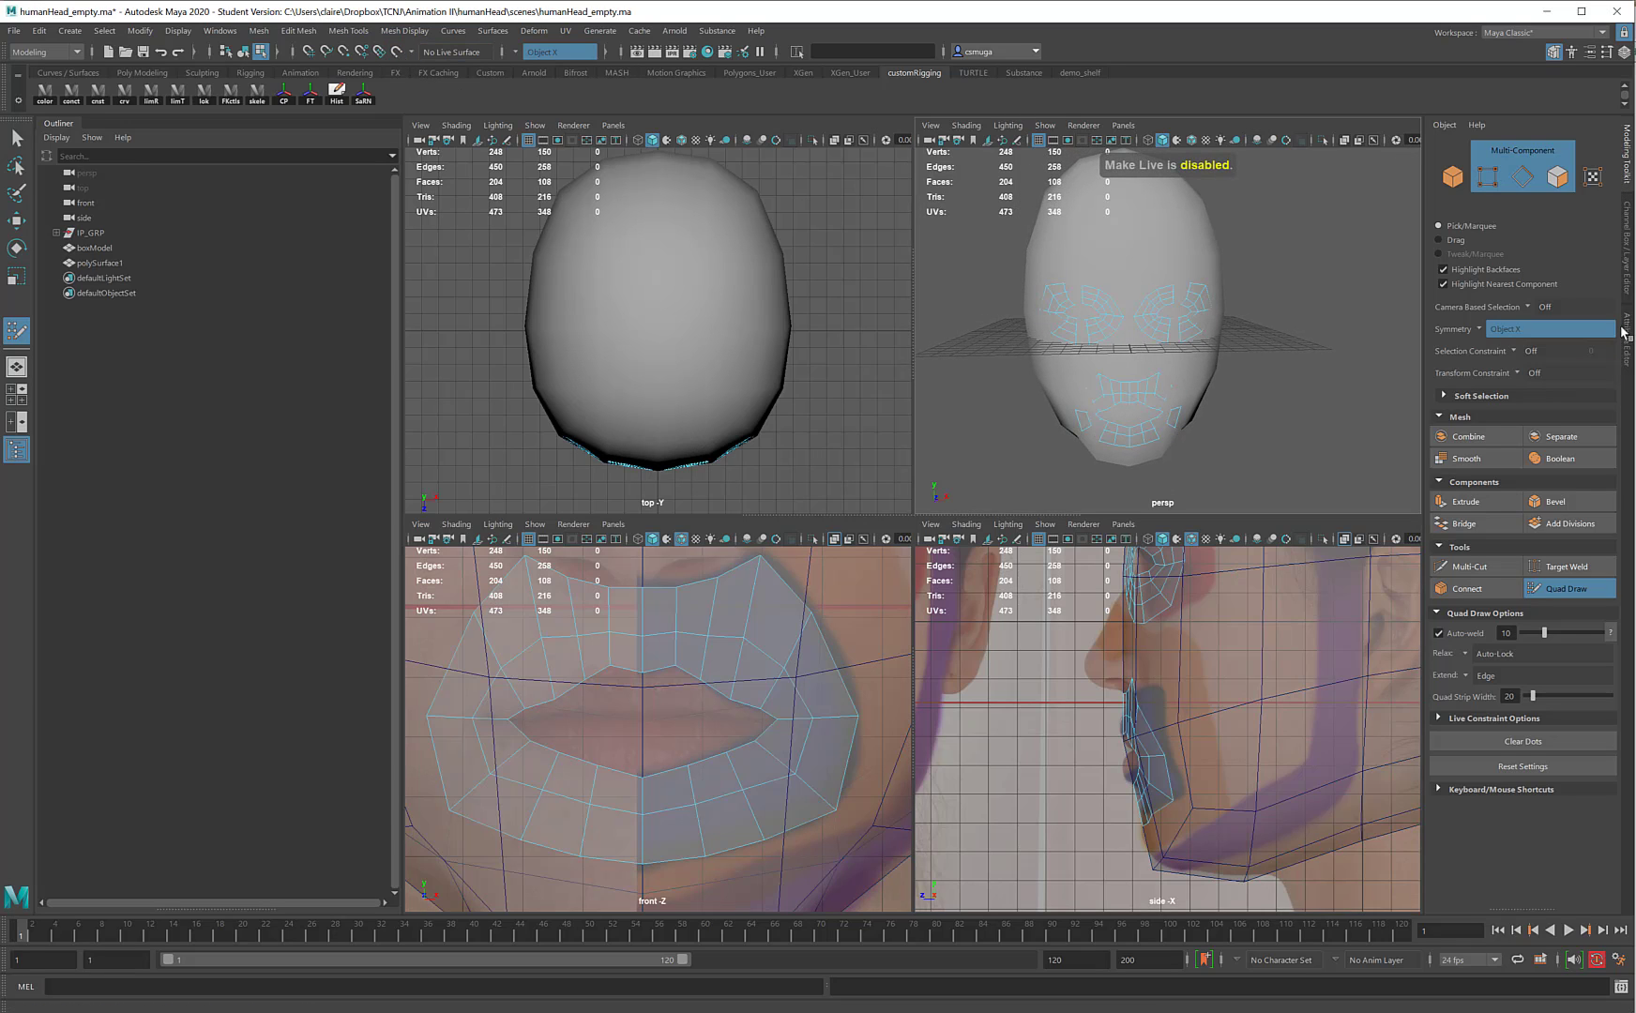
pyautogui.click(1628, 280)
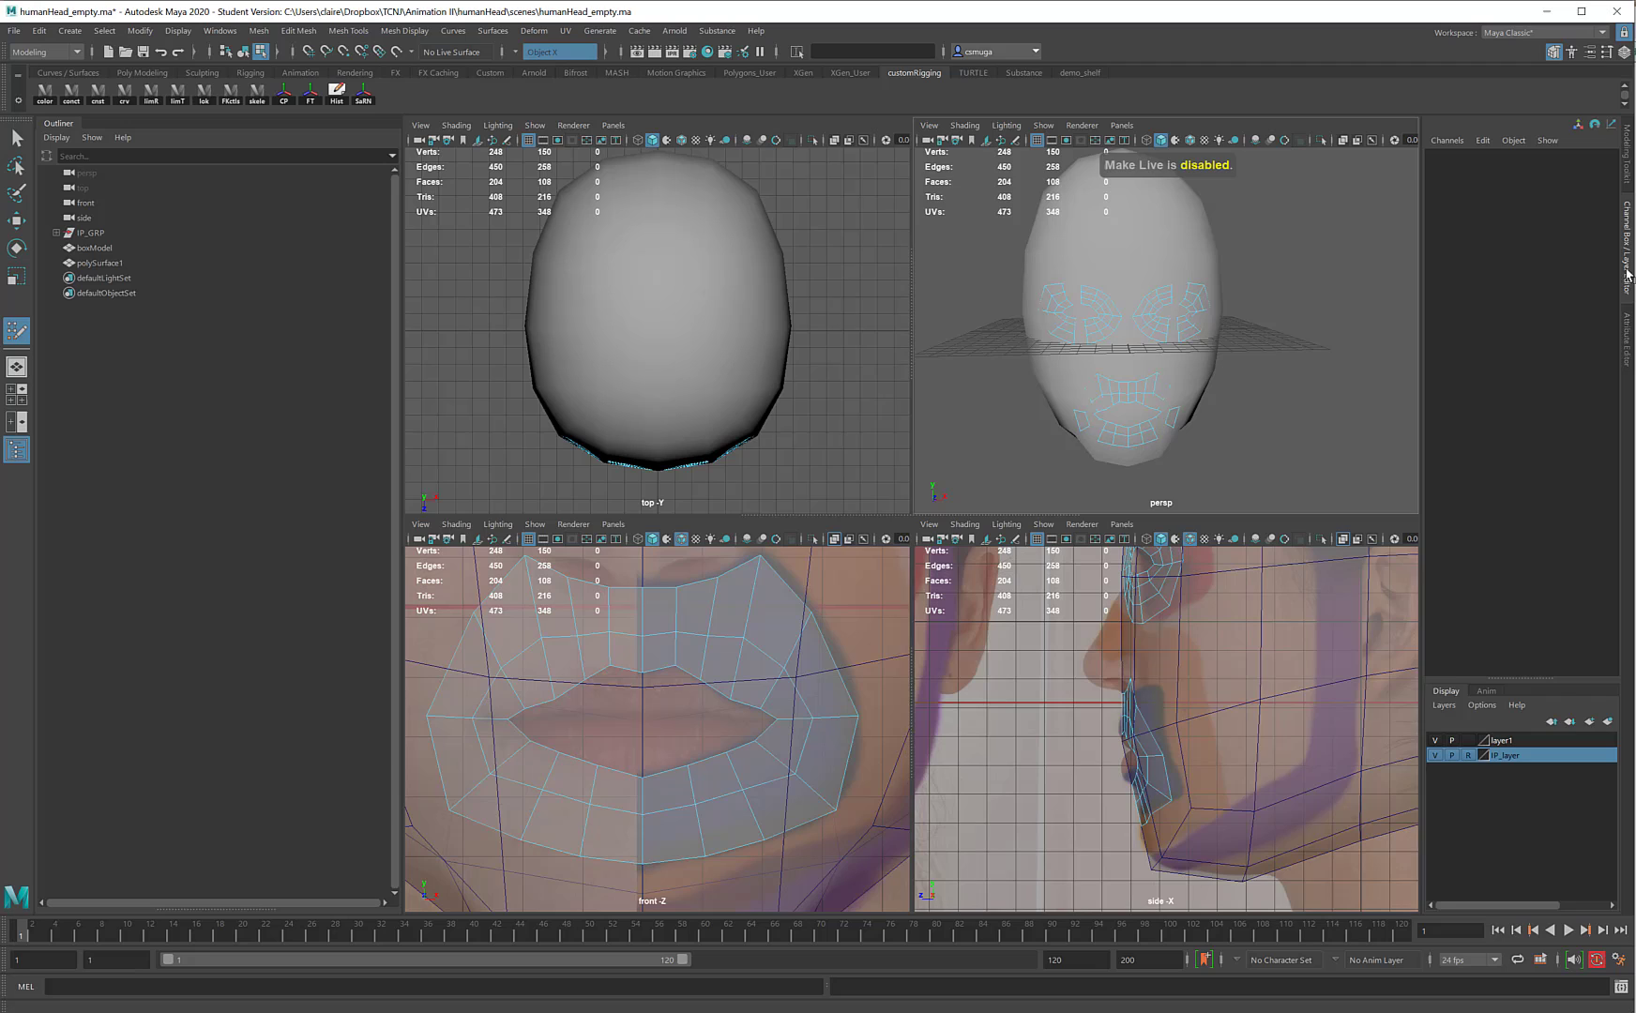
pyautogui.click(1434, 741)
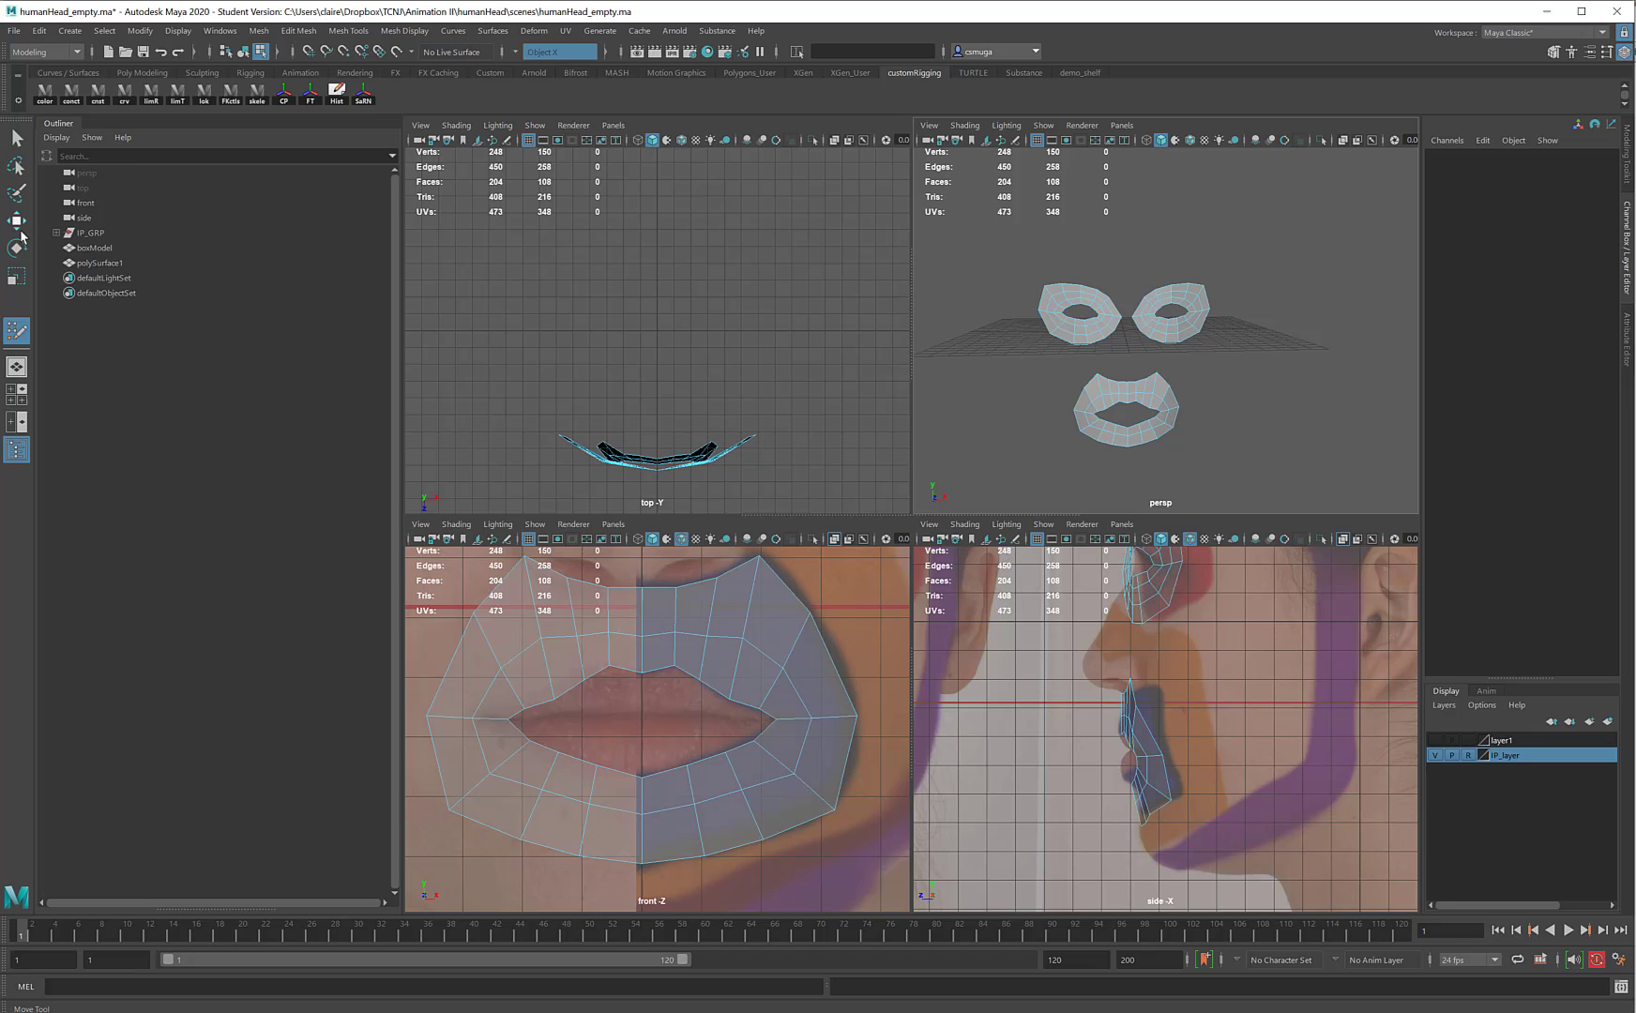
# With the Move tool, marquee-select the inner eye corner components in the side view
pyautogui.press('w')
pyautogui.scroll(5, 1168, 732)
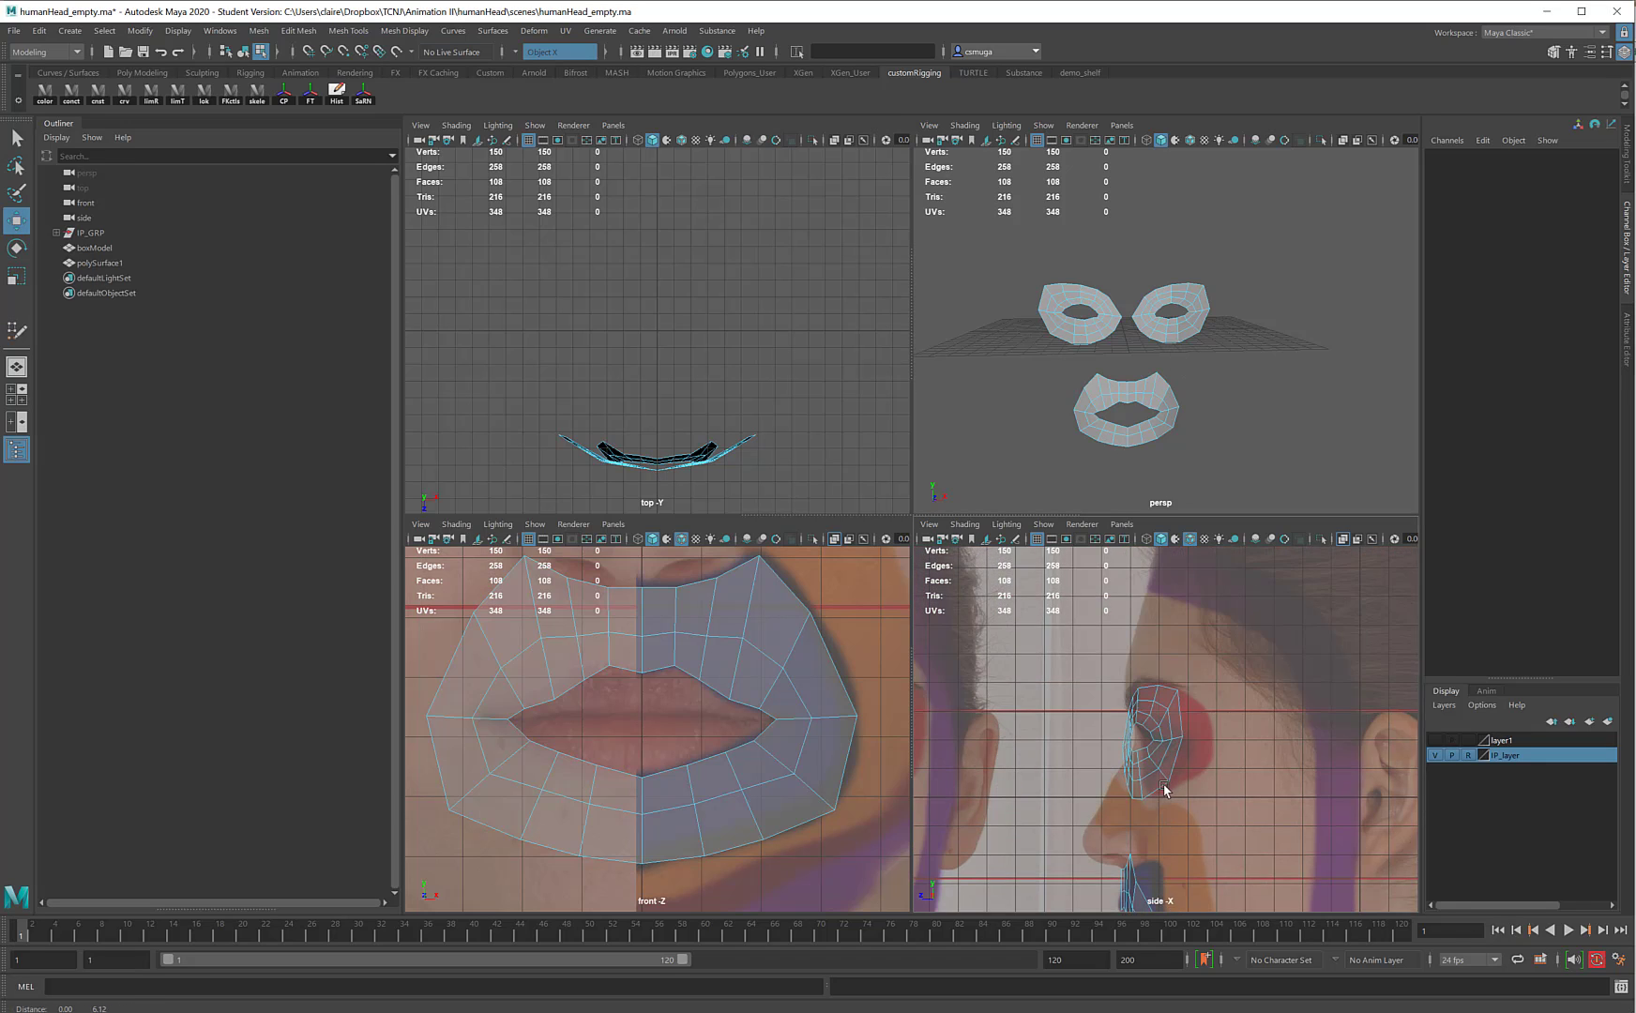
pyautogui.keyDown('alt'); pyautogui.moveTo(1292, 763); pyautogui.dragTo(1216, 680, button='middle'); pyautogui.keyUp('alt')
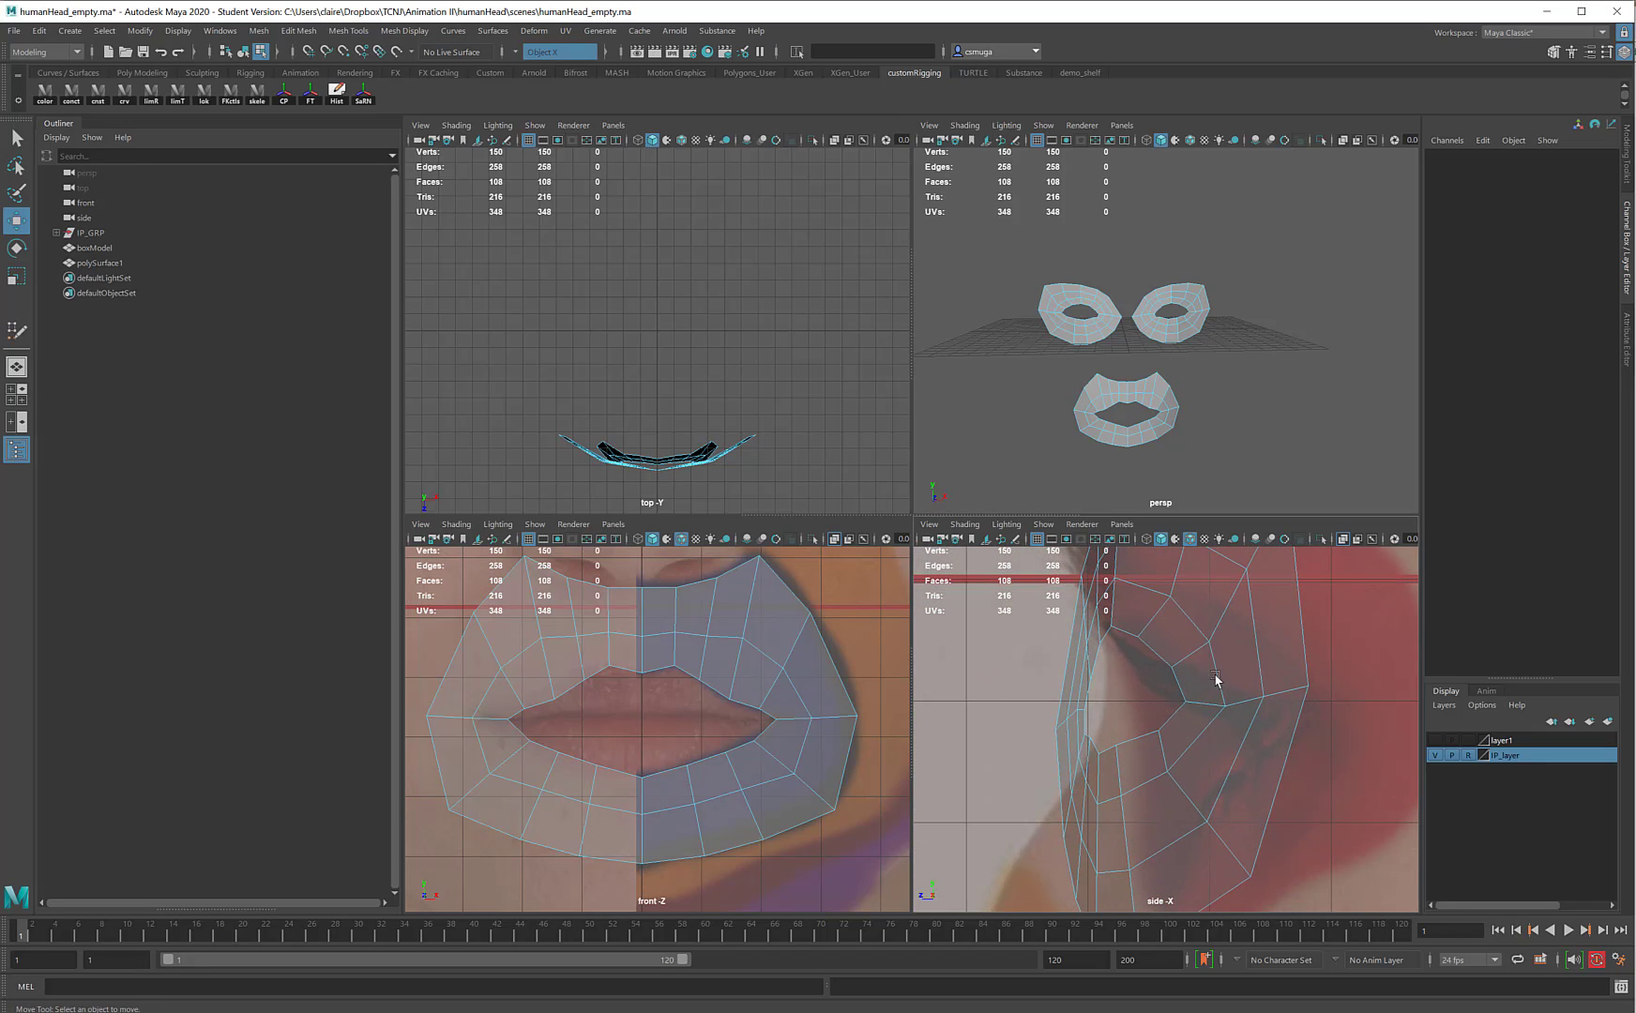
pyautogui.moveTo(1091, 709); pyautogui.dragTo(1097, 718)
pyautogui.scroll(8, 1118, 324)
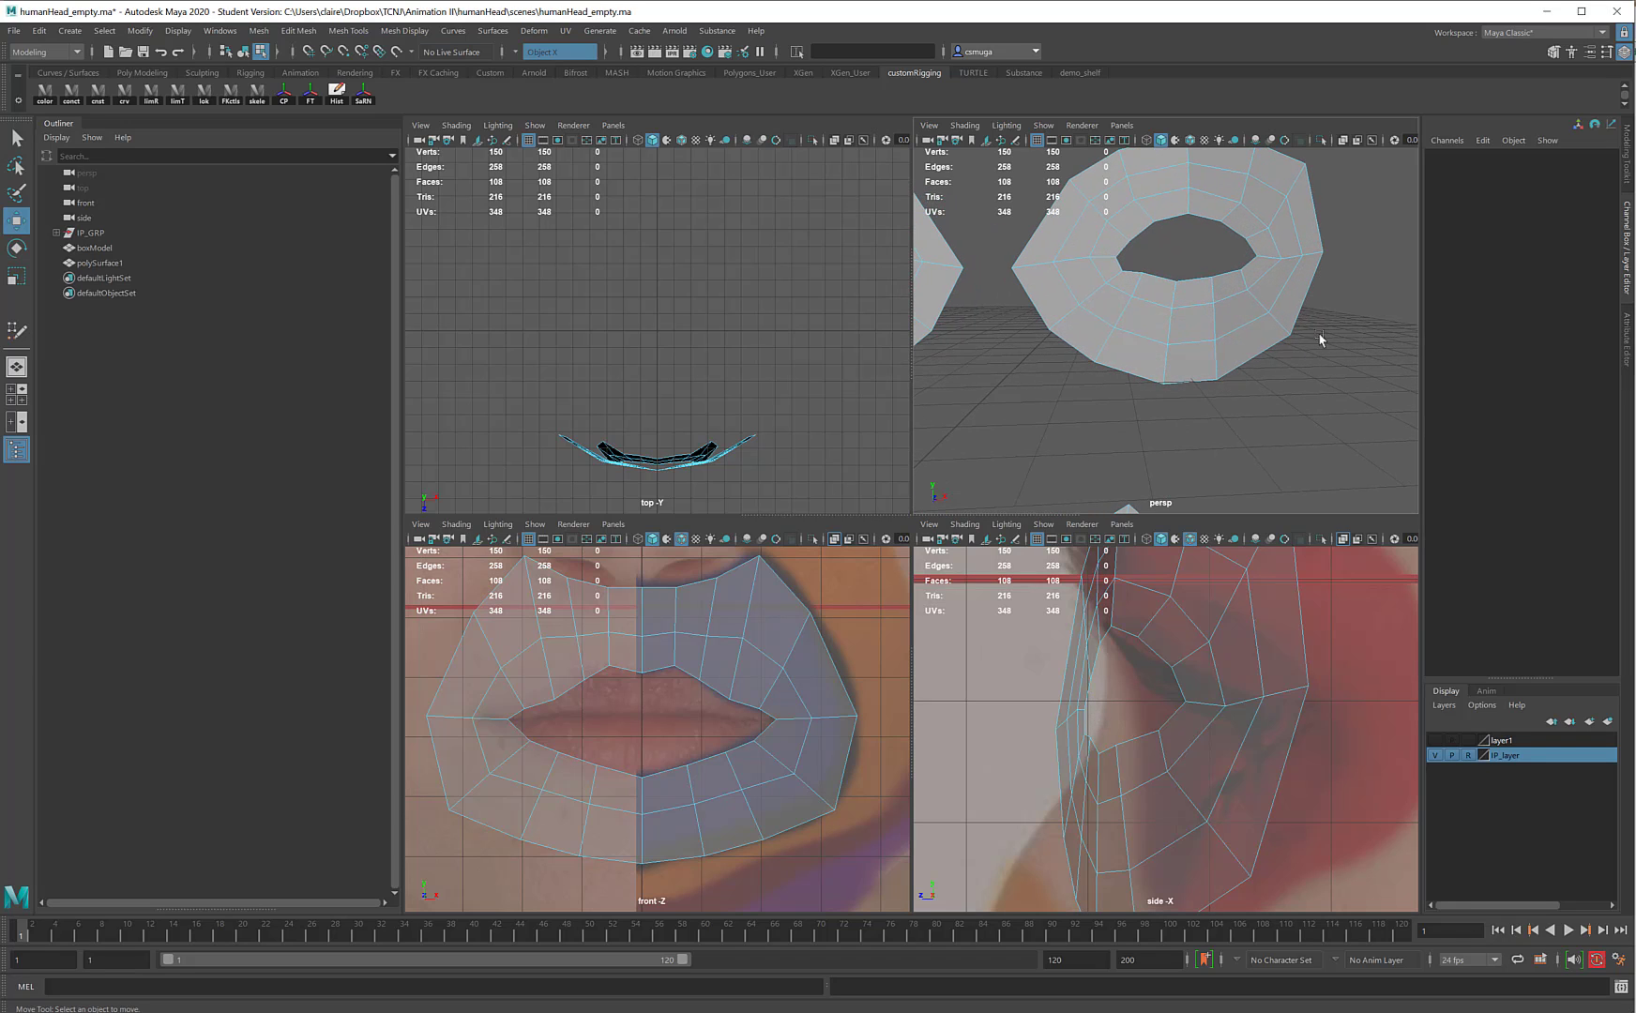
pyautogui.scroll(5, 1281, 375)
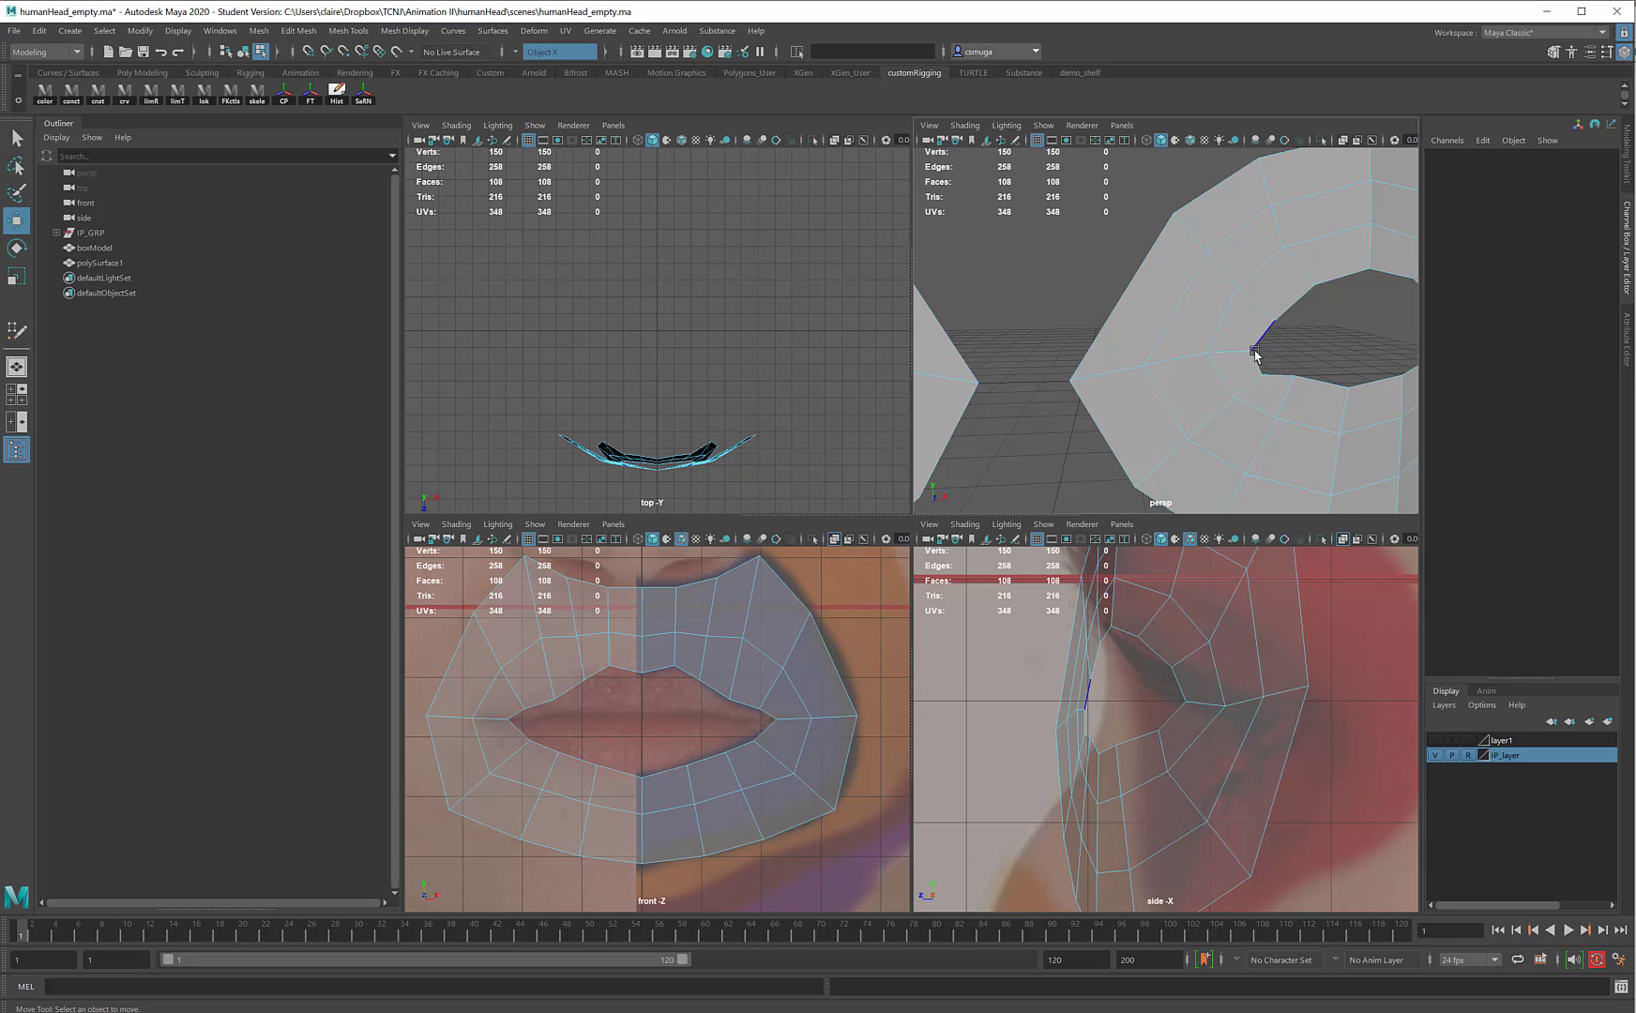
# Push the inner eye corner vertices back in depth using Soft Select with a widened falloff
pyautogui.moveTo(1257, 352); pyautogui.dragTo(1192, 364, button='right')
pyautogui.click(1252, 352)
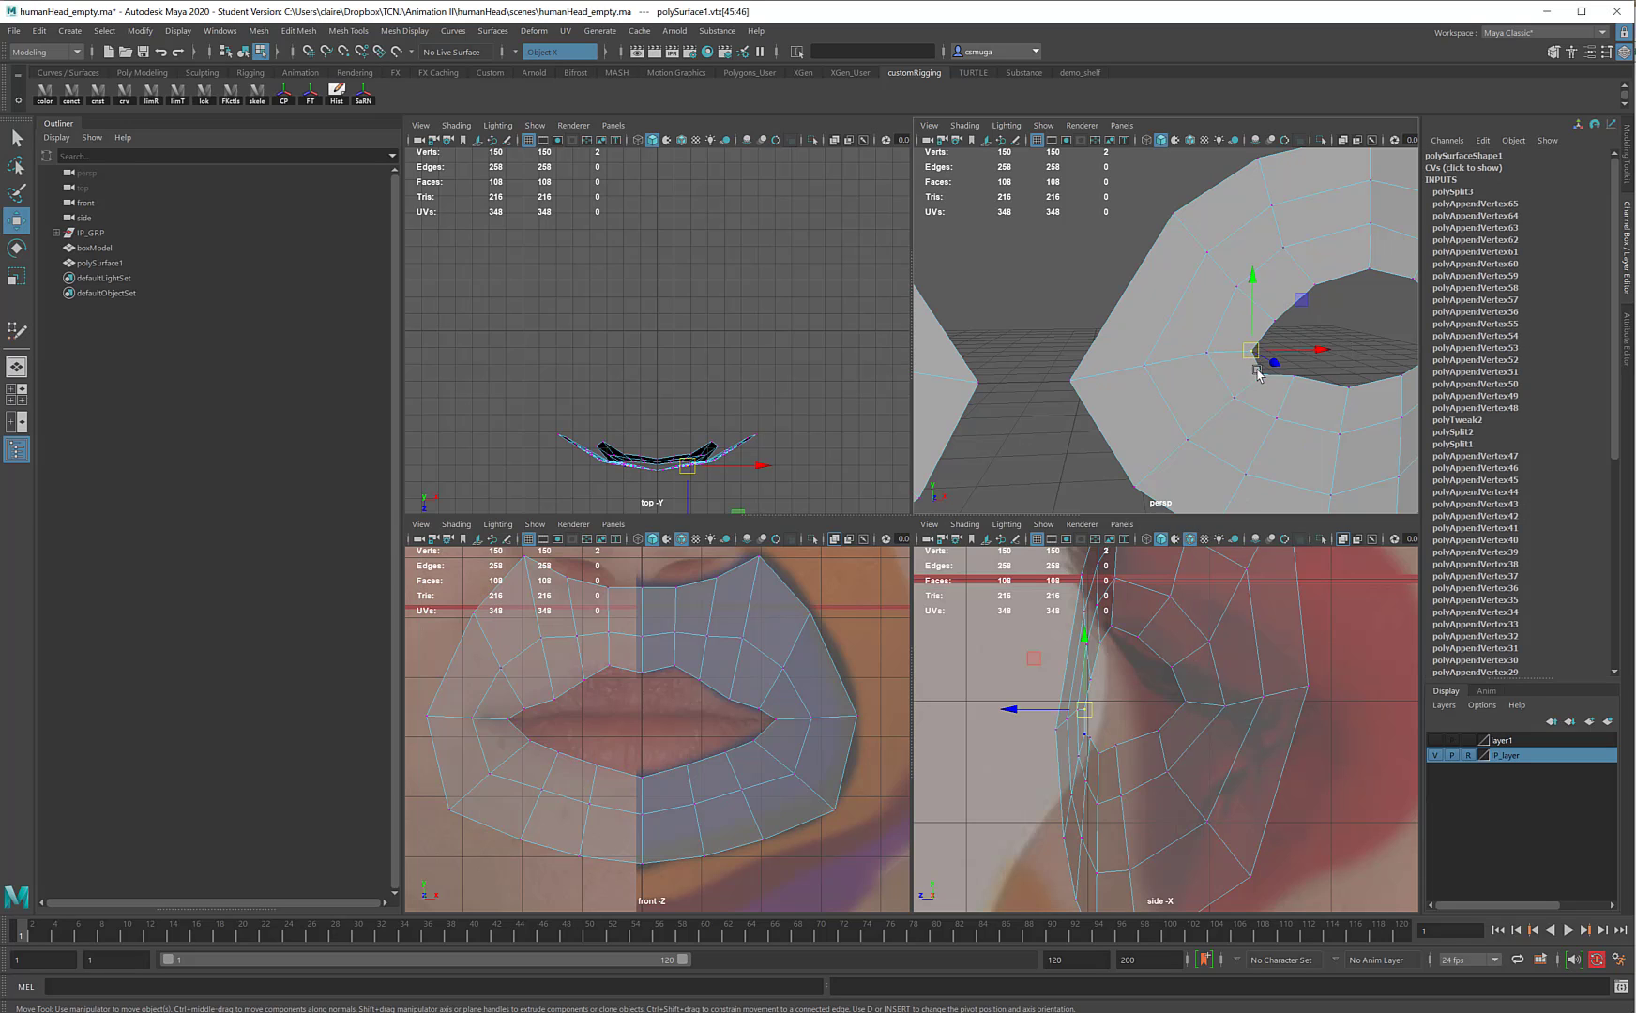
pyautogui.keyDown('shift'); pyautogui.click(1265, 379); pyautogui.keyUp('shift')
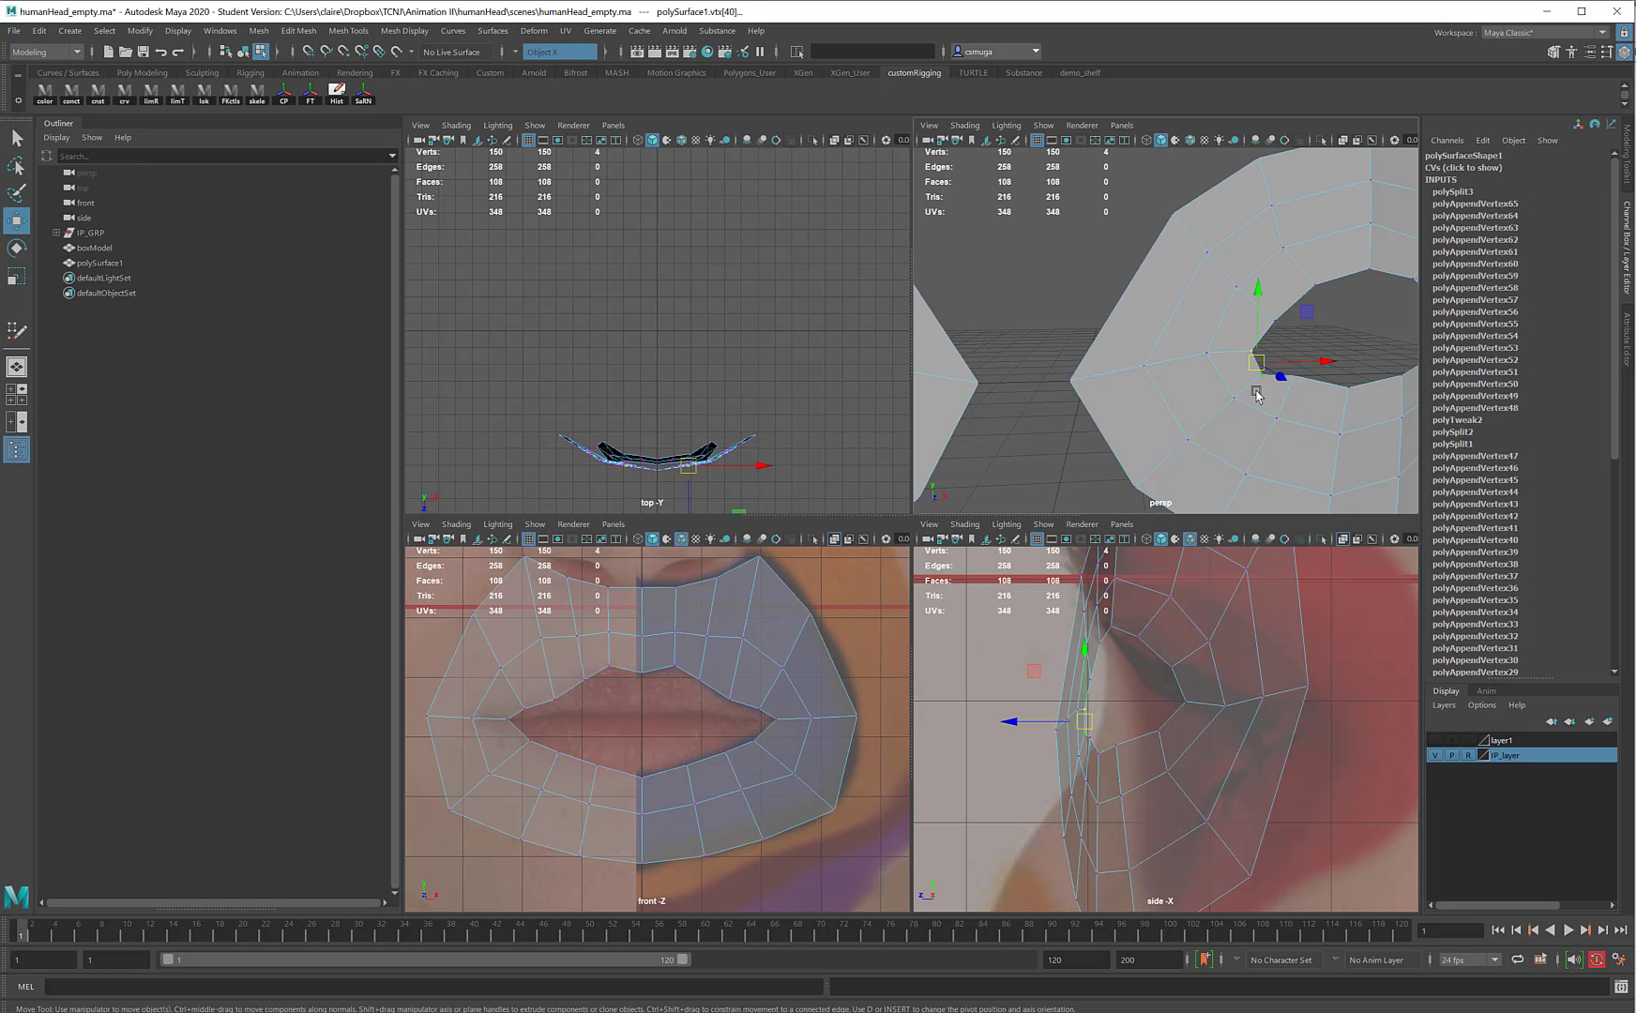
pyautogui.press('b')
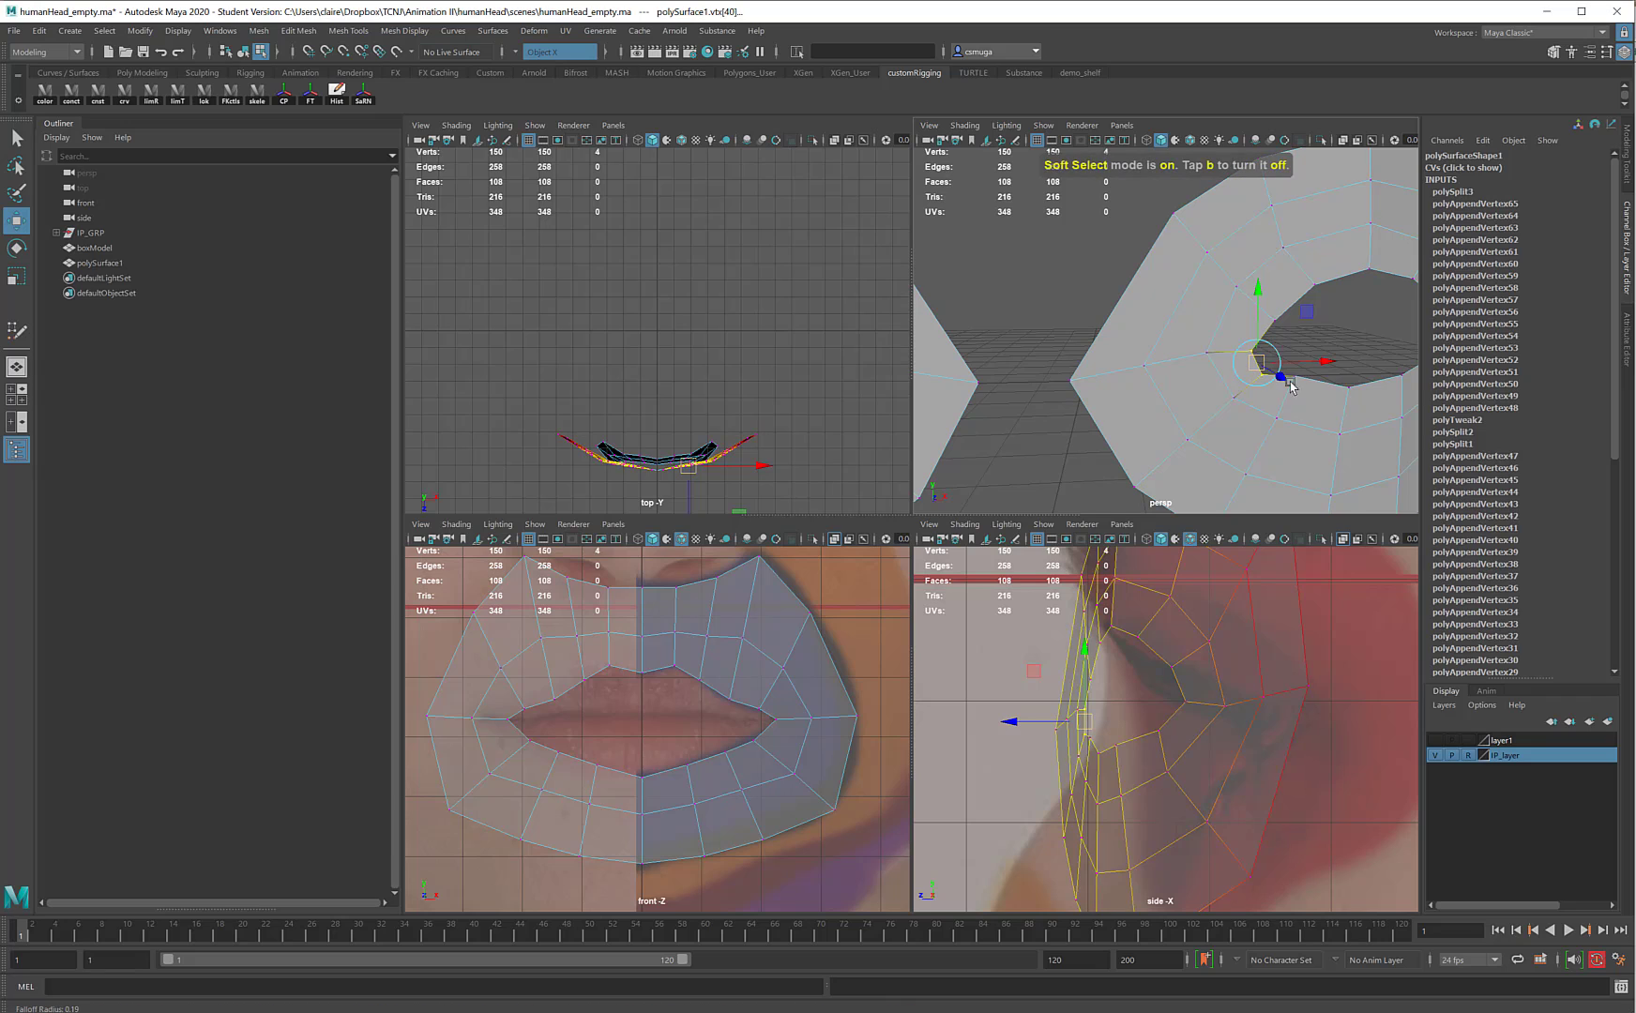
pyautogui.moveTo(1257, 394); pyautogui.dragTo(1389, 427)
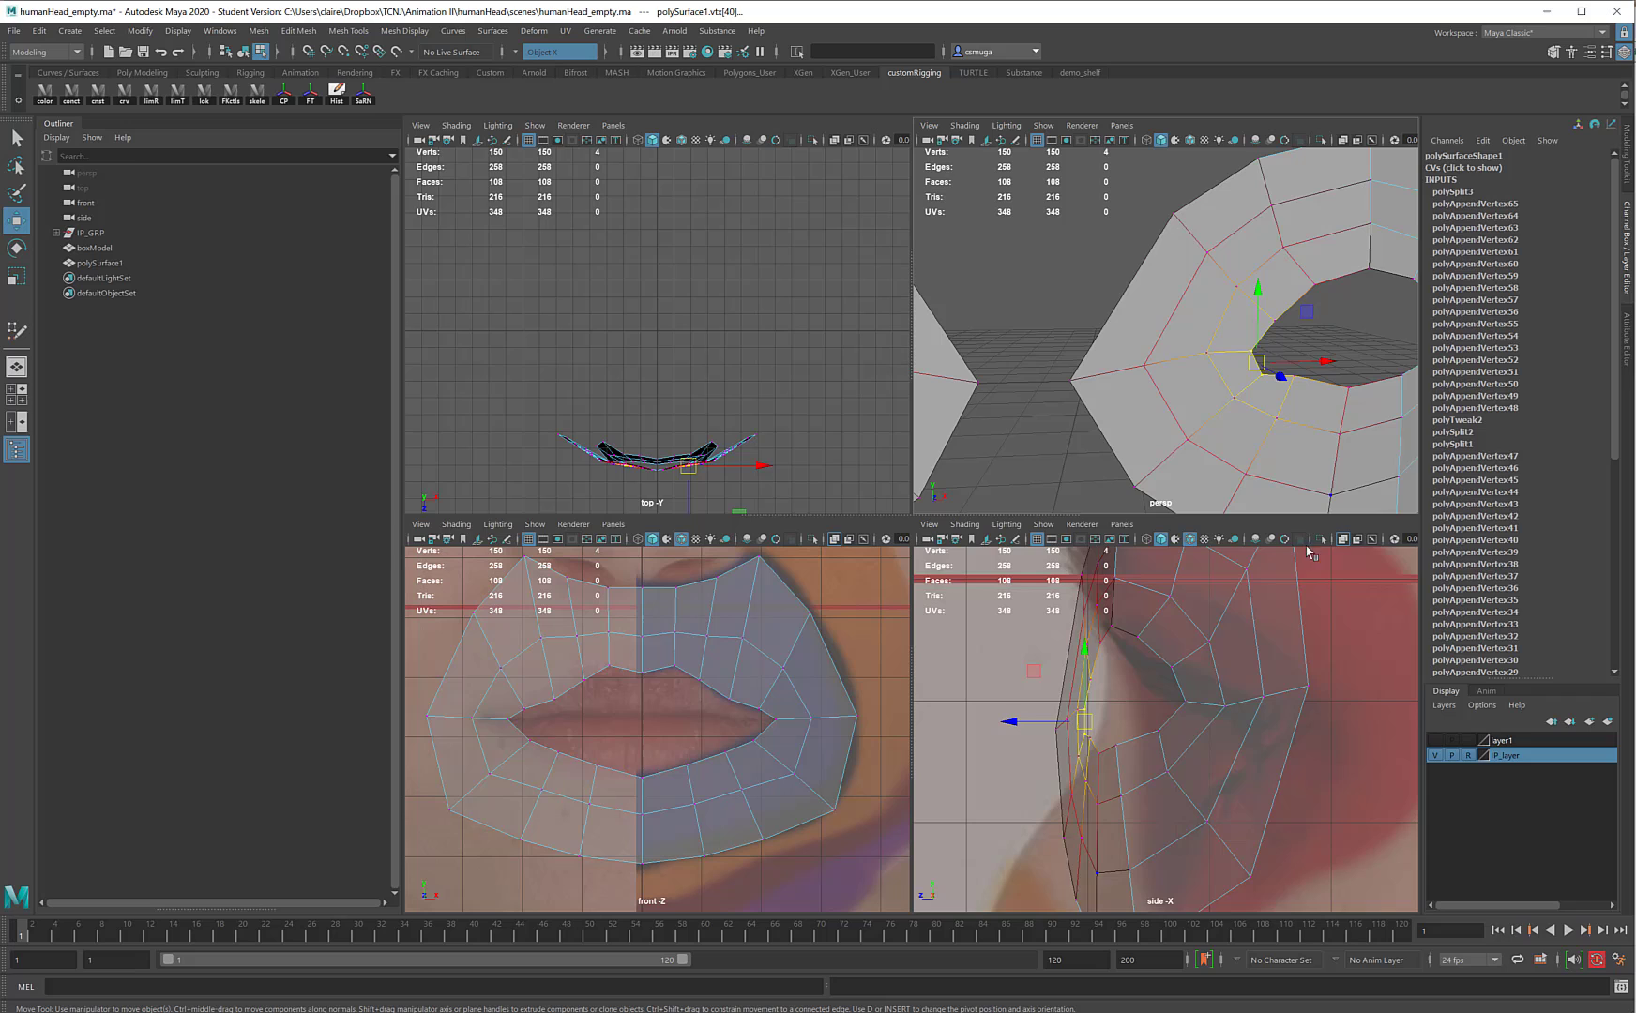
pyautogui.keyDown('alt'); pyautogui.moveTo(1179, 751); pyautogui.dragTo(1161, 701, button='middle'); pyautogui.keyUp('alt')
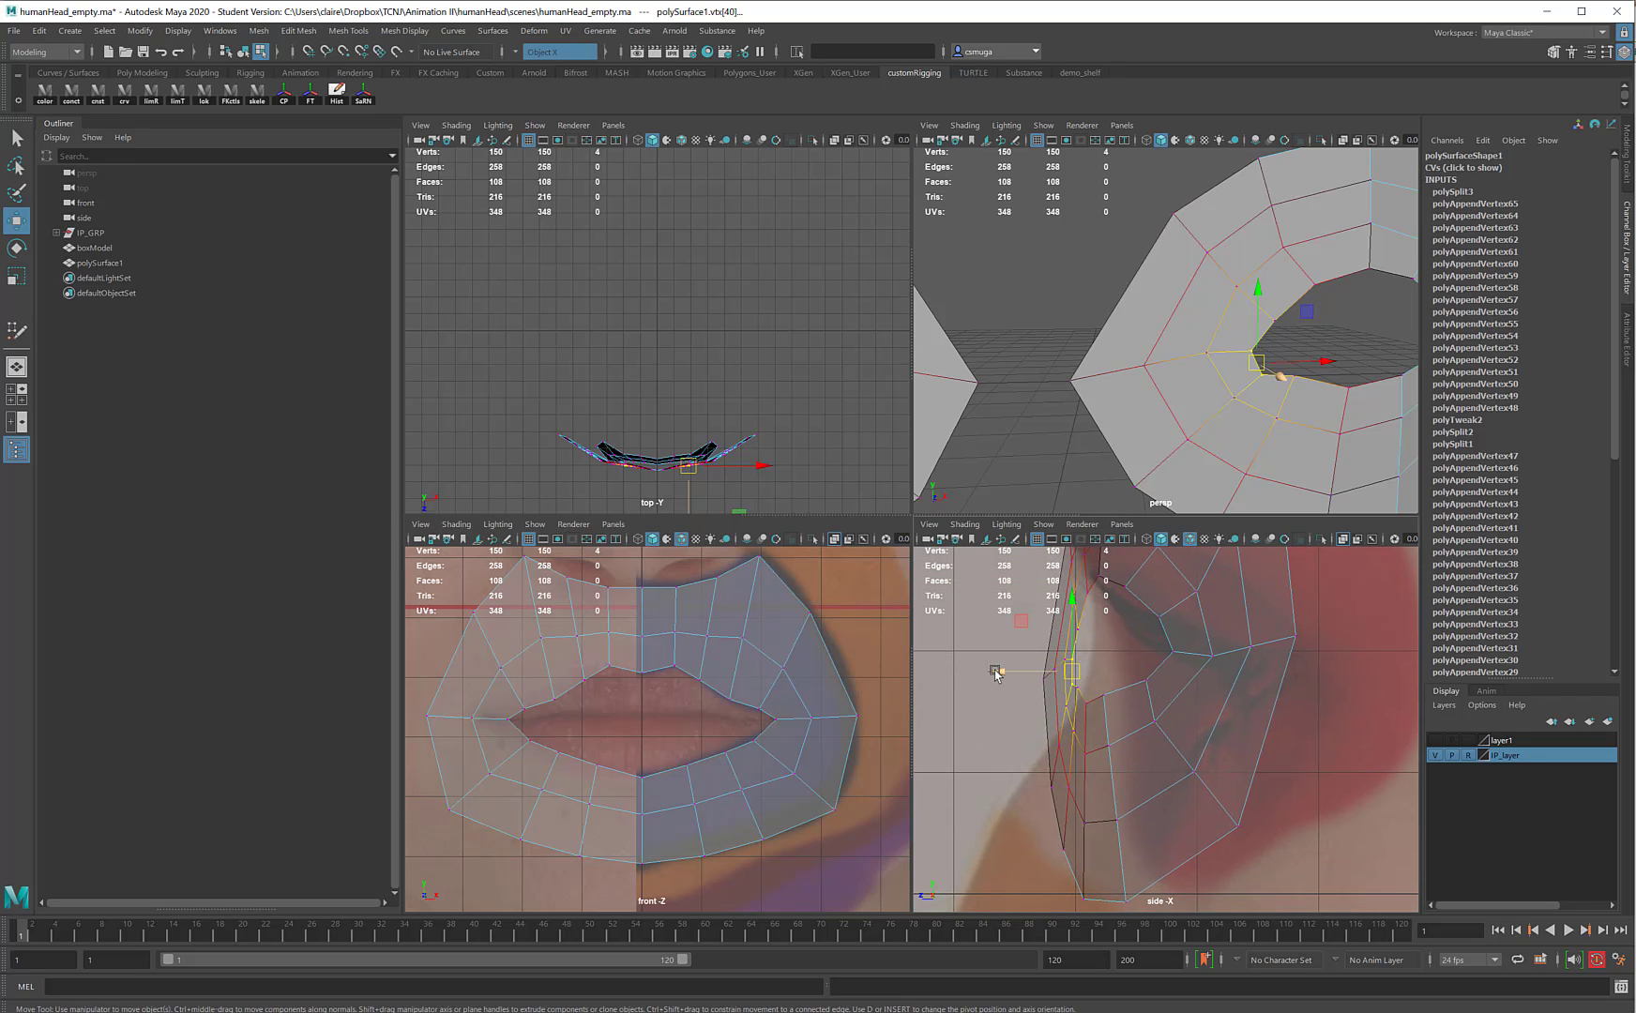
pyautogui.moveTo(994, 669); pyautogui.dragTo(1093, 674)
# Shift the lip corner and other mouth-loop vertices in depth to match the lip profile
pyautogui.keyDown('alt'); pyautogui.moveTo(1270, 287); pyautogui.dragTo(1402, 315); pyautogui.keyUp('alt')
pyautogui.scroll(-5, 1401, 317)
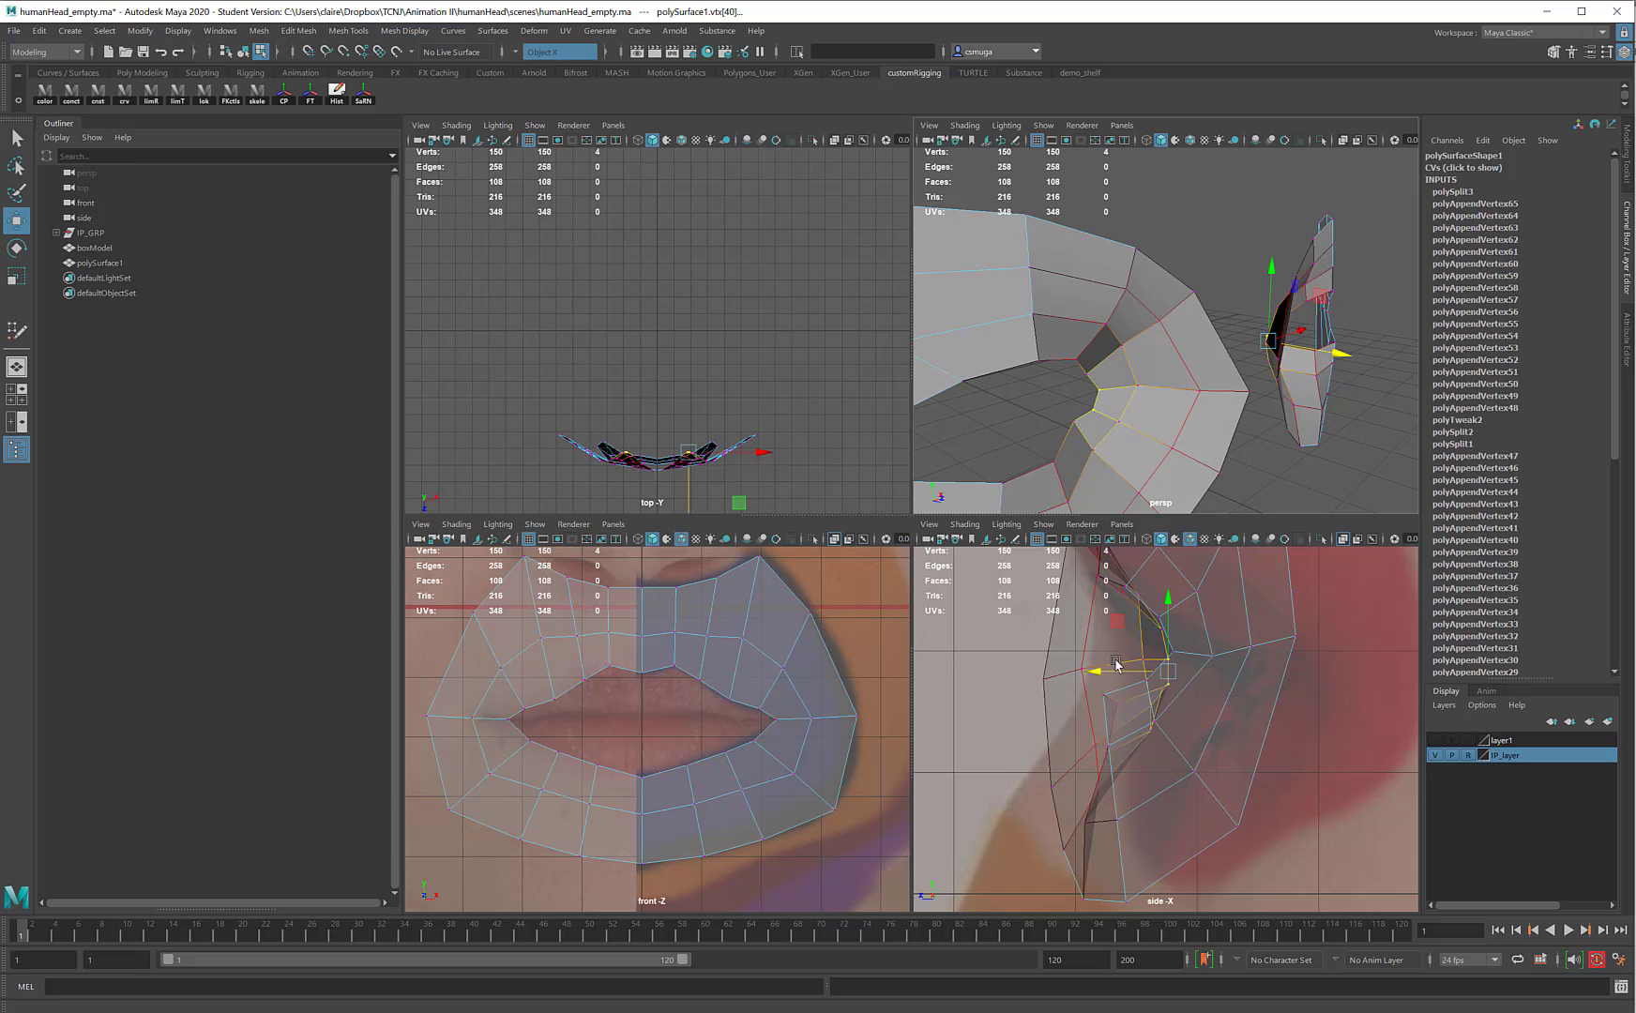
pyautogui.moveTo(1044, 679); pyautogui.dragTo(1077, 668)
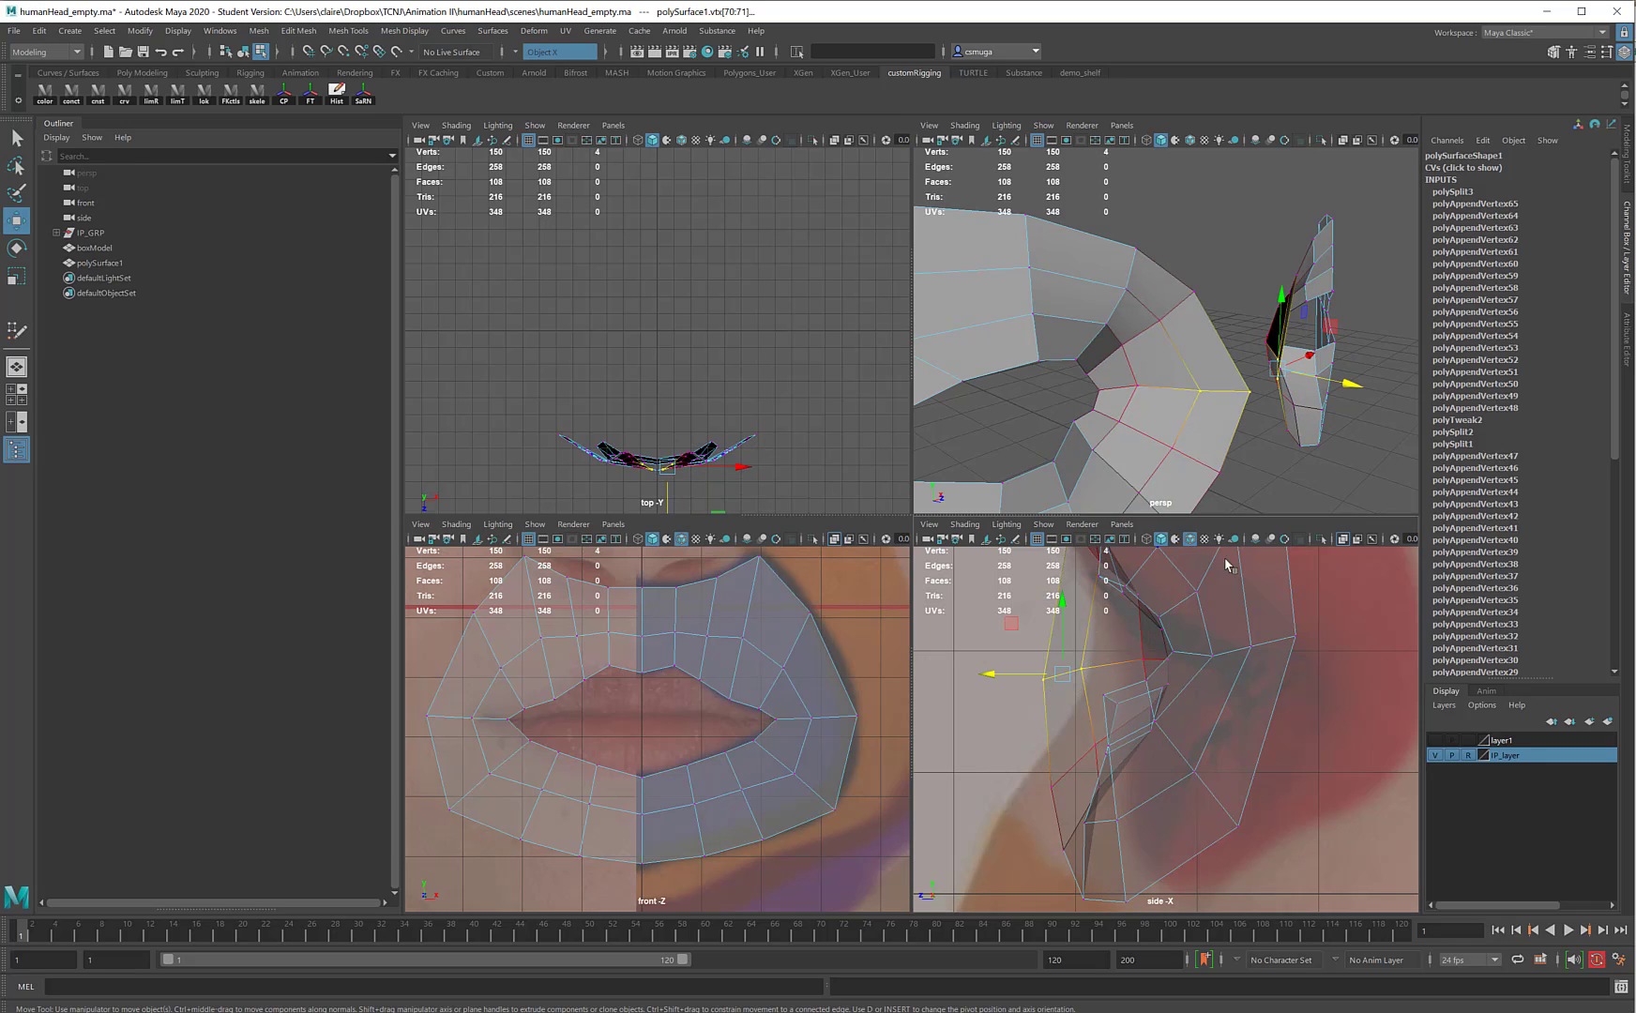
pyautogui.scroll(-3, 1195, 691)
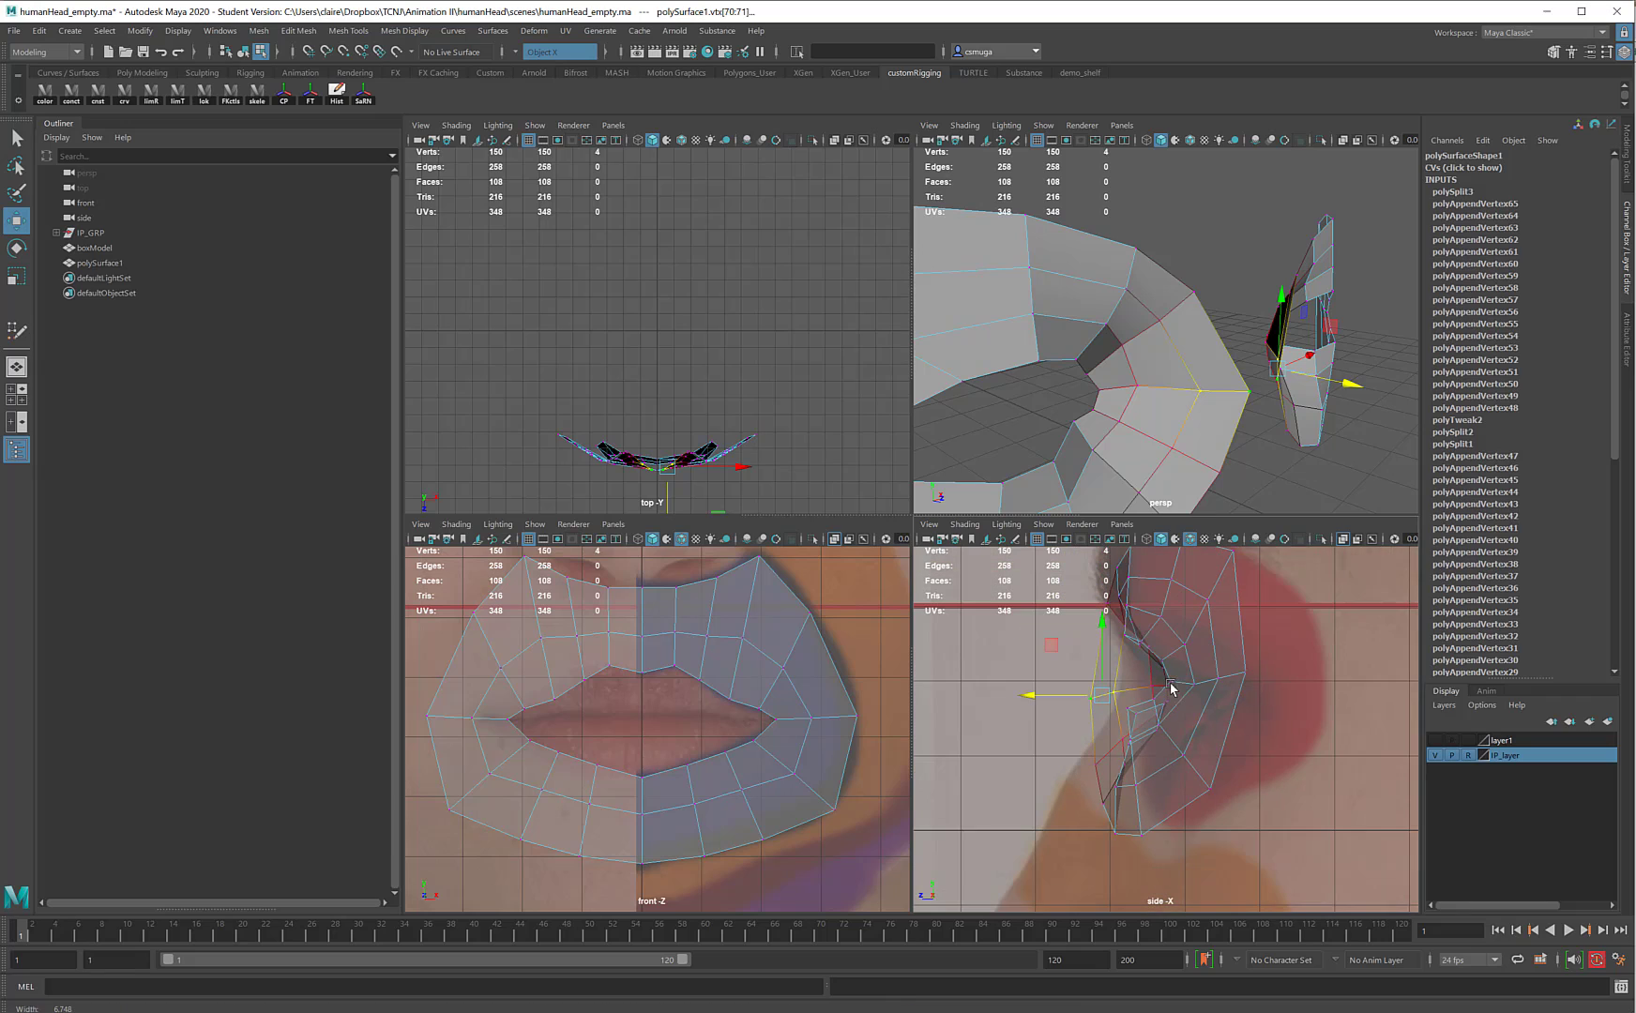
pyautogui.moveTo(1037, 695); pyautogui.dragTo(1076, 695)
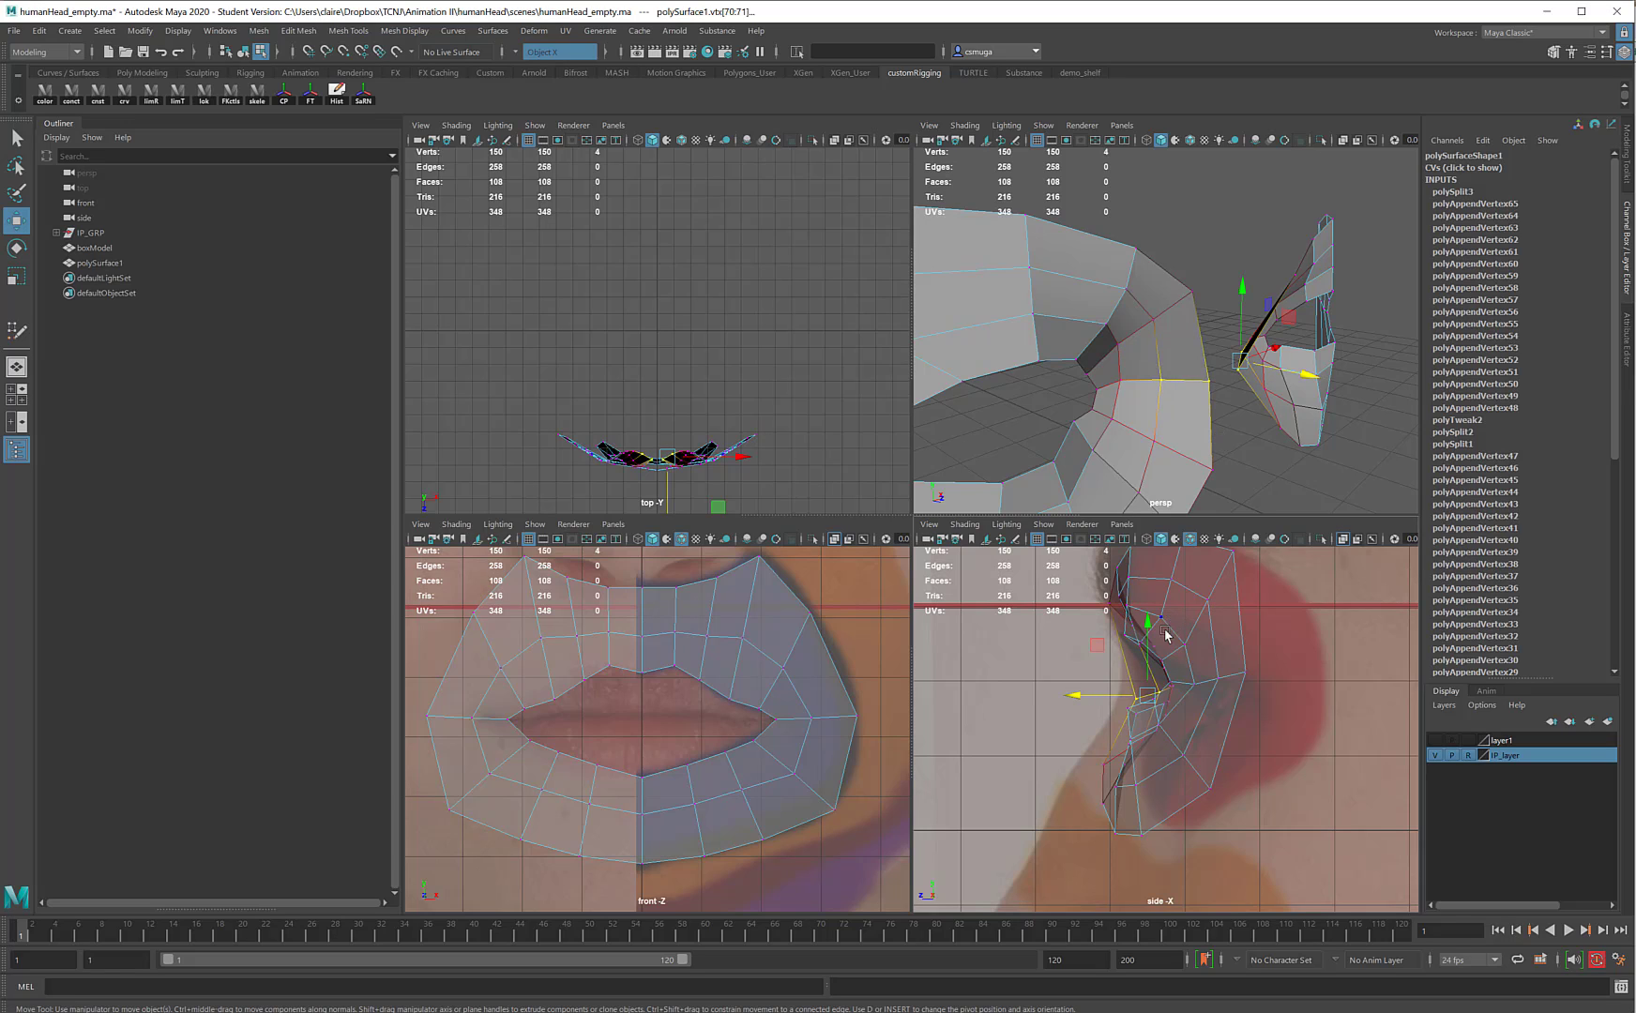
pyautogui.click(1125, 635)
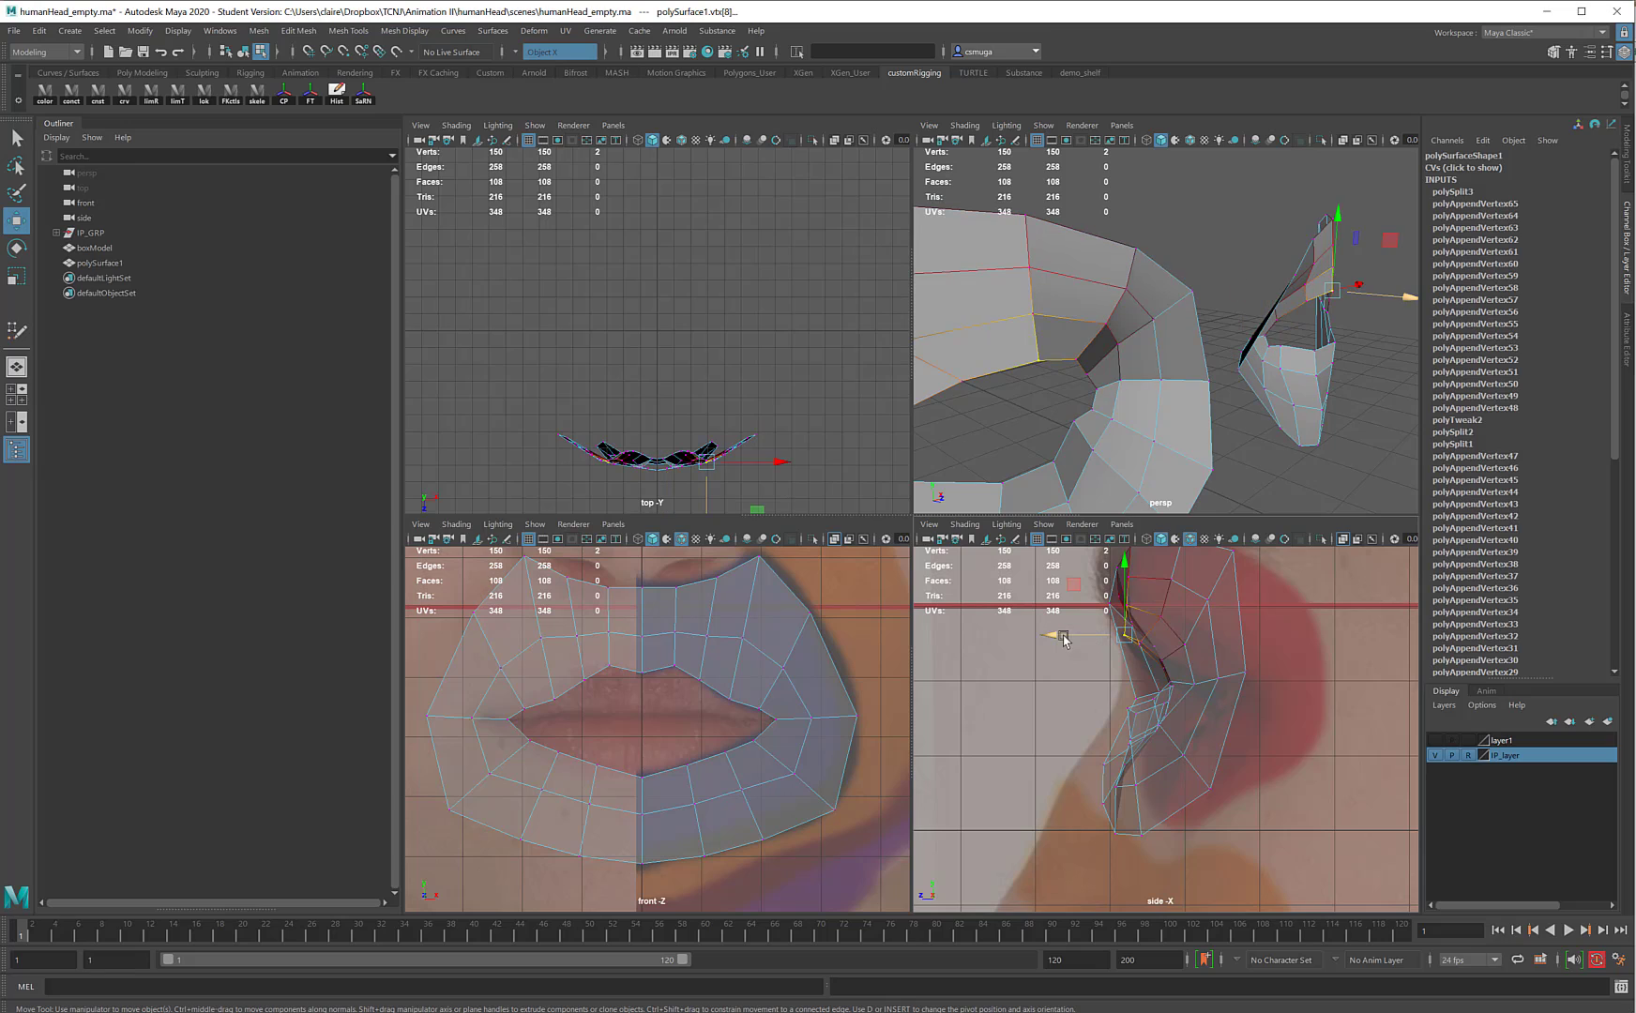
pyautogui.moveTo(1065, 640); pyautogui.dragTo(1071, 639)
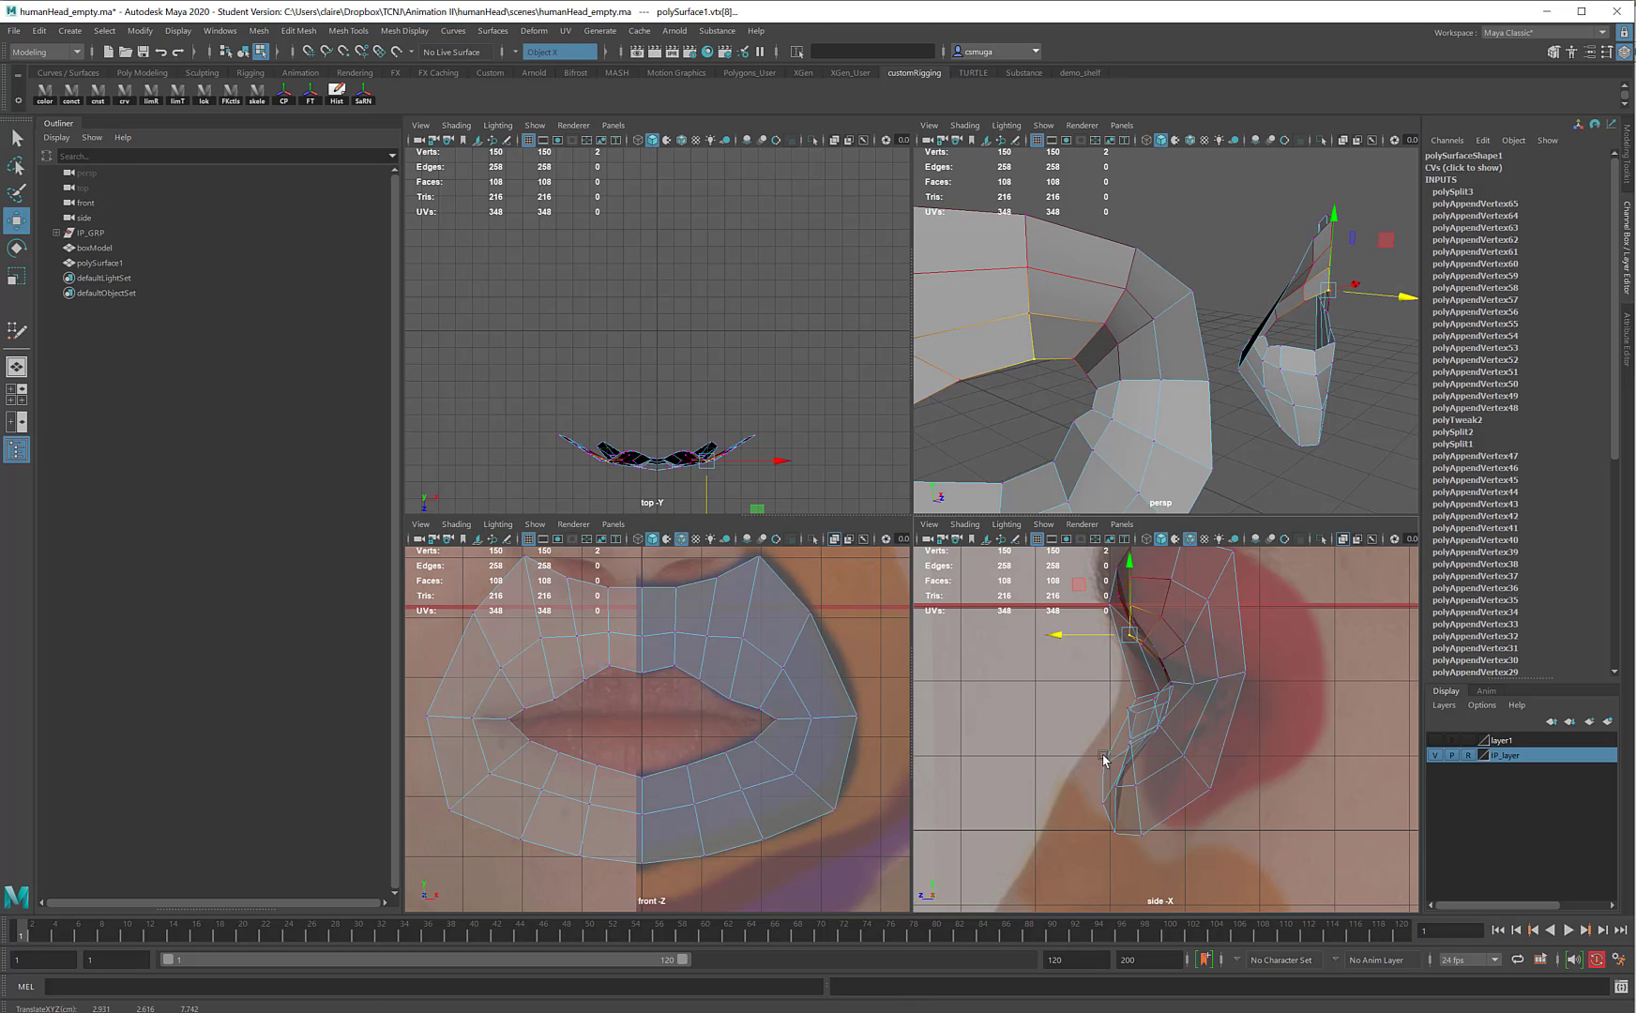
pyautogui.click(1127, 711)
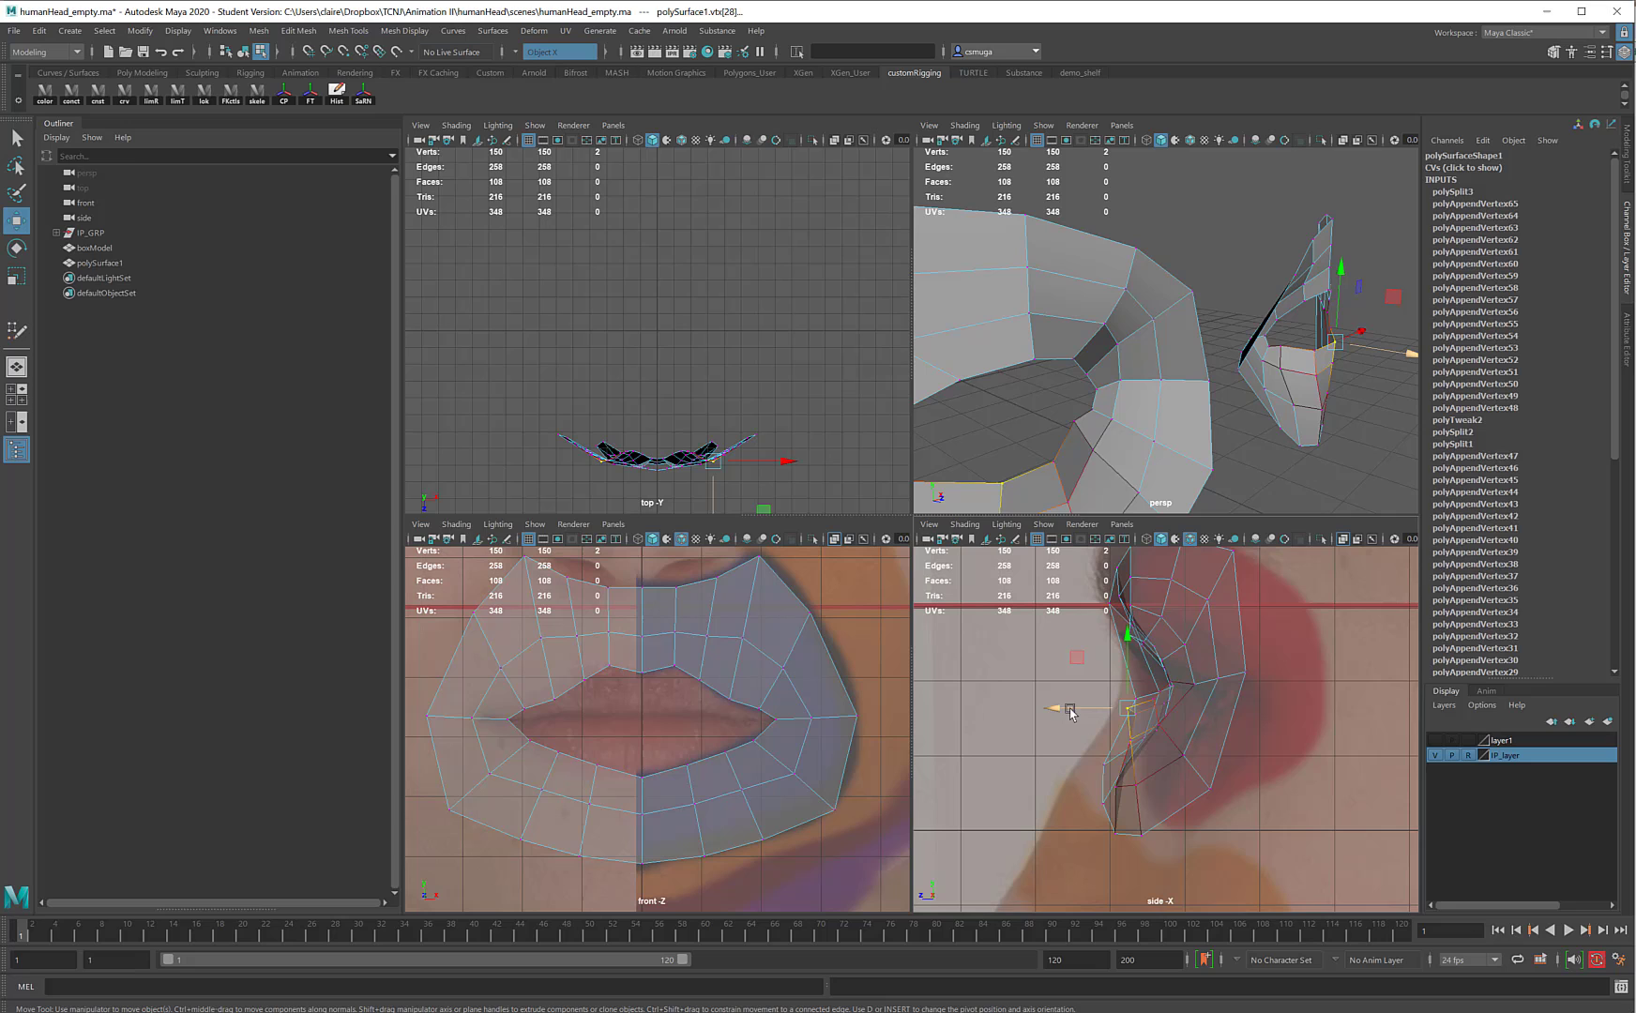
pyautogui.moveTo(1068, 710); pyautogui.dragTo(1075, 713)
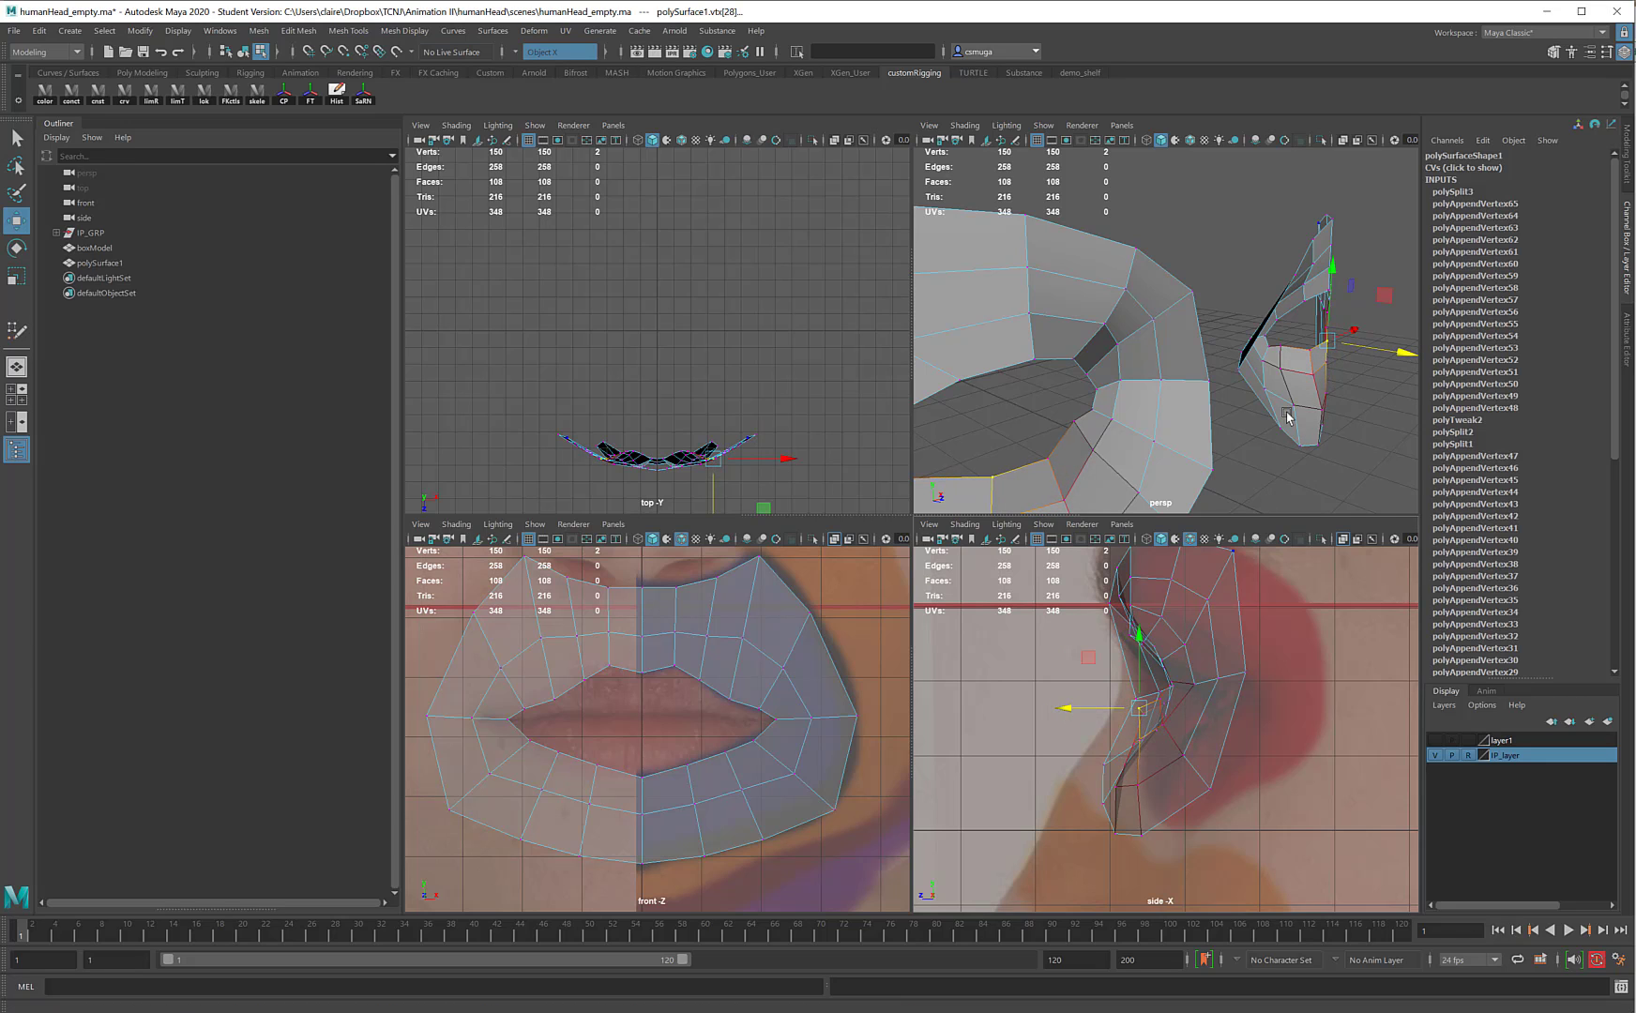
pyautogui.keyDown('alt'); pyautogui.moveTo(1288, 416); pyautogui.dragTo(1186, 389); pyautogui.keyUp('alt')
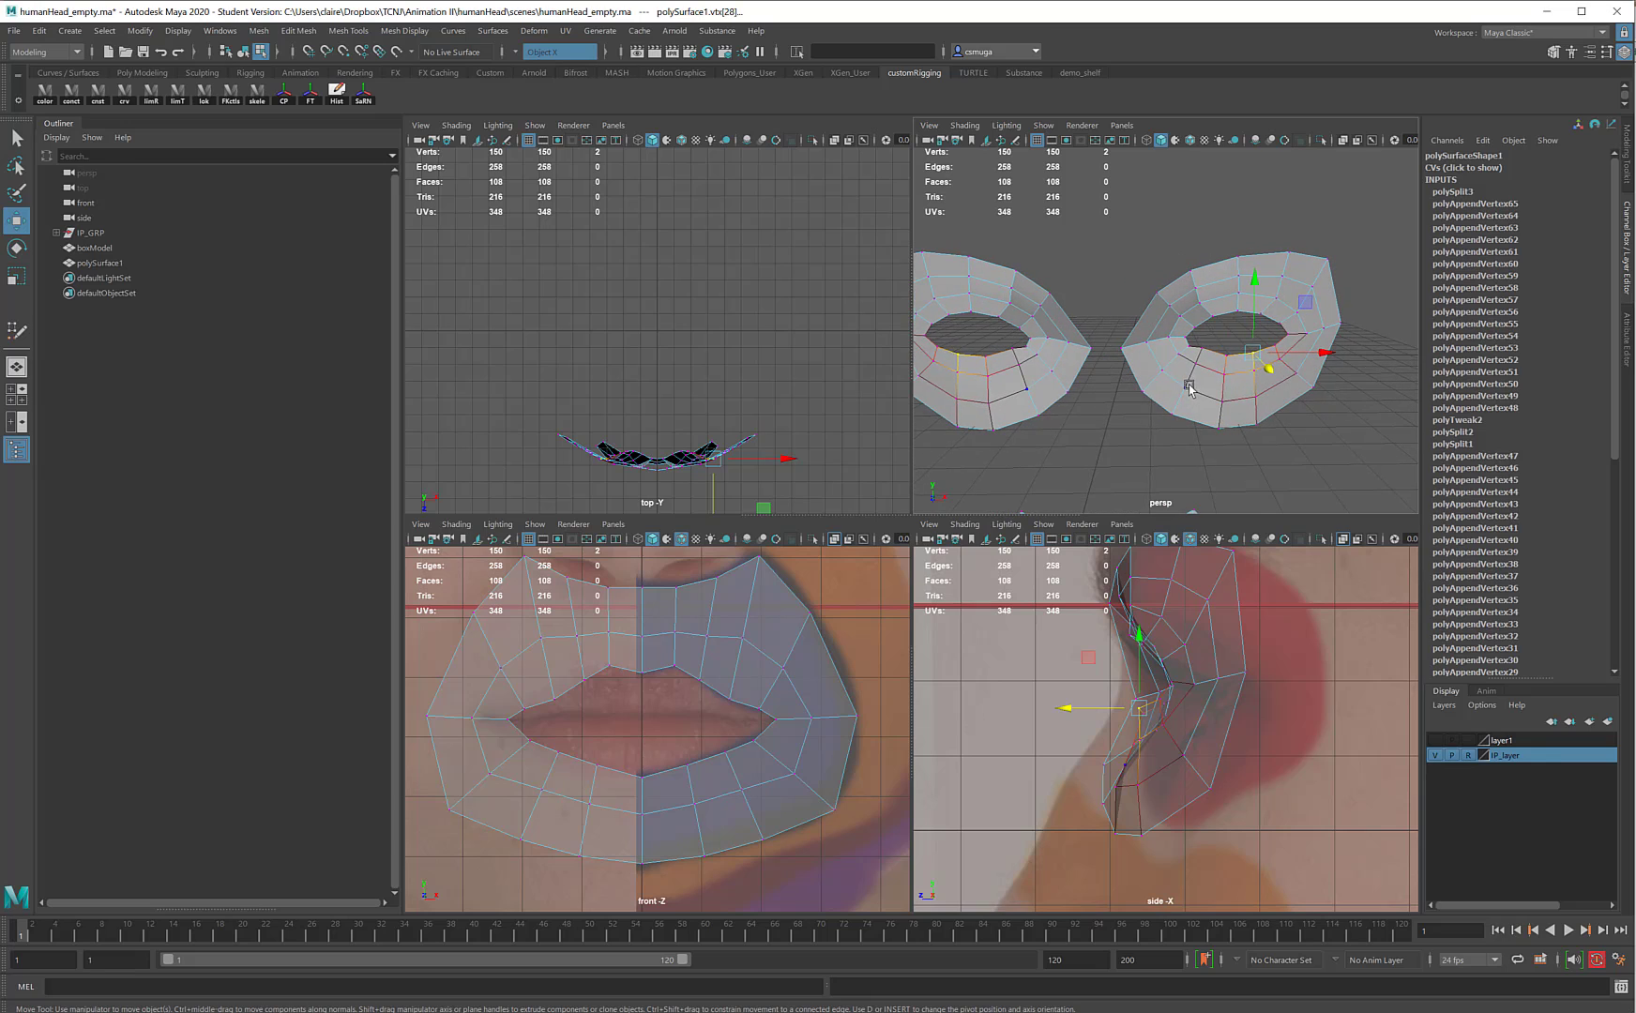
# Create a NURBS sphere at the origin and set its Rotate X to 90
pyautogui.moveTo(1189, 389); pyautogui.dragTo(1262, 366, button='right')
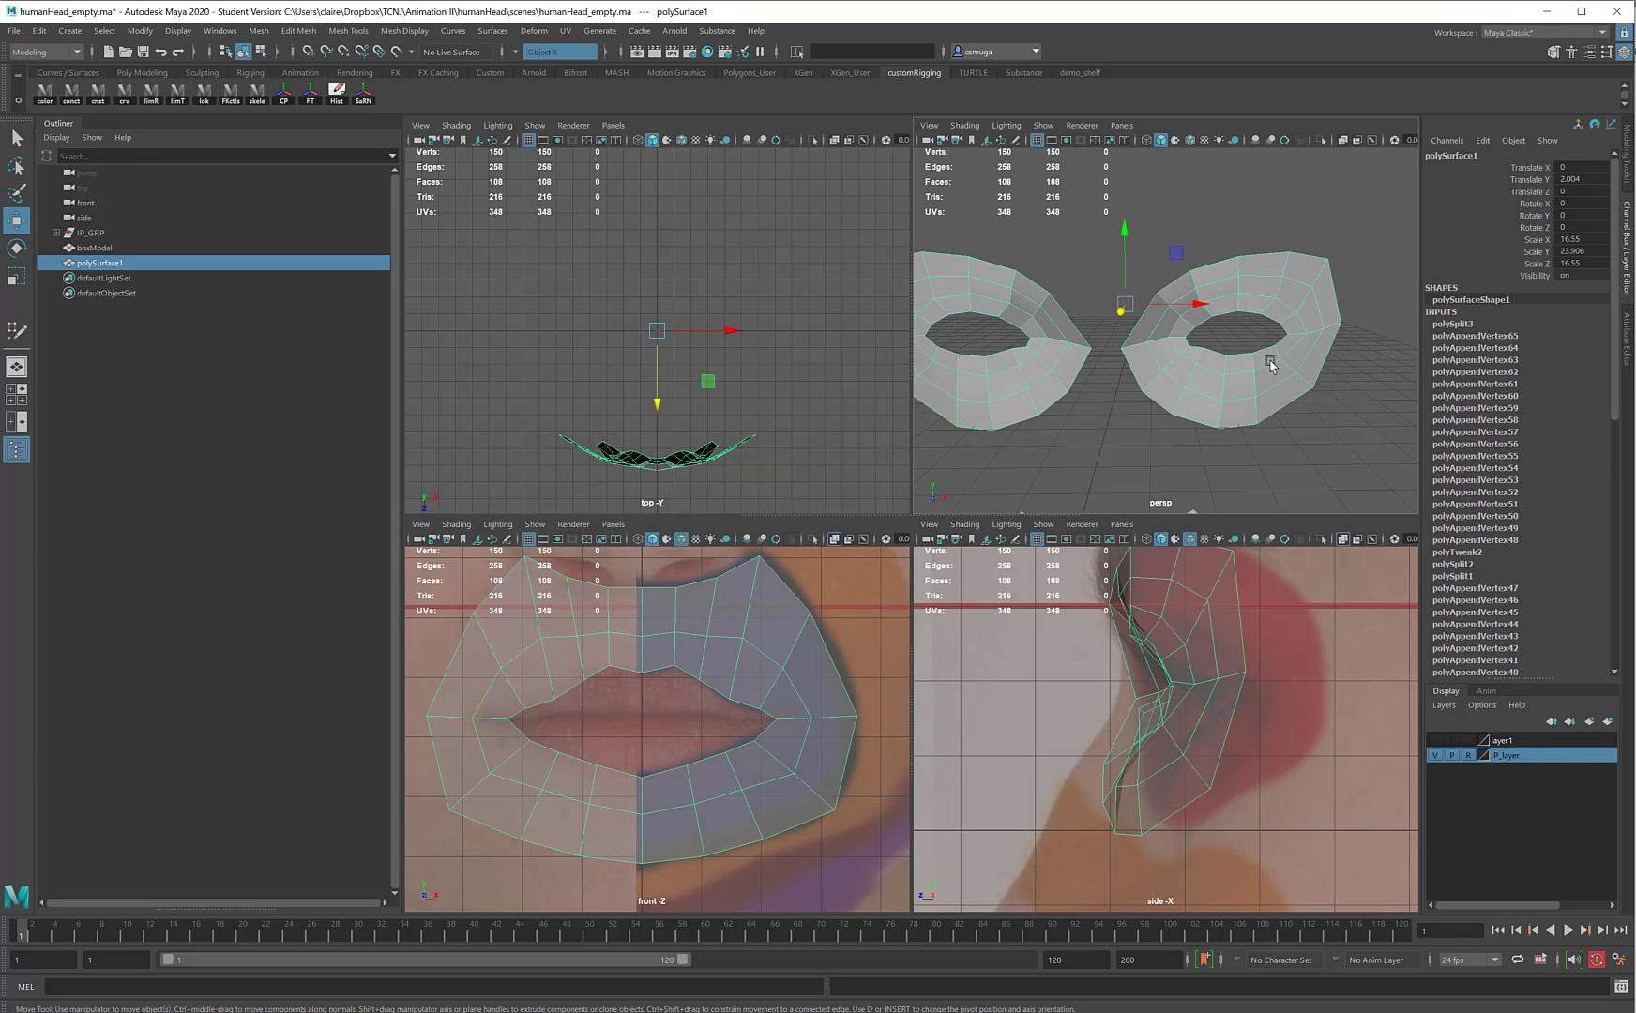
pyautogui.click(71, 31)
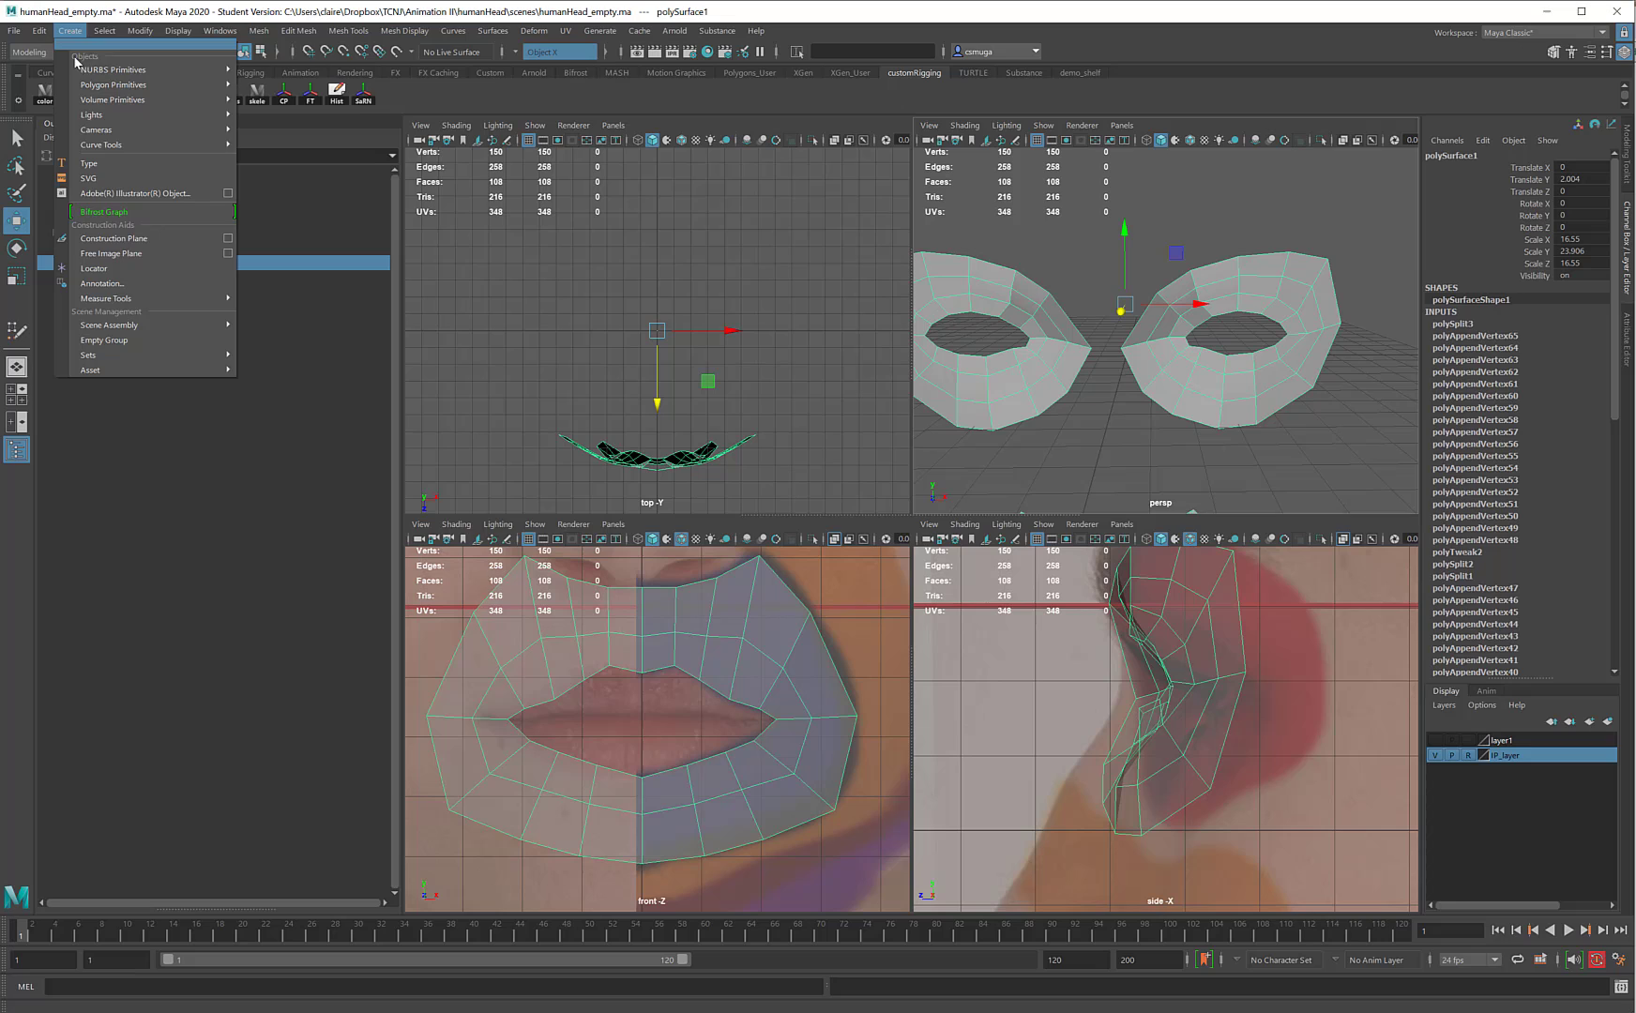
pyautogui.moveTo(76, 72)
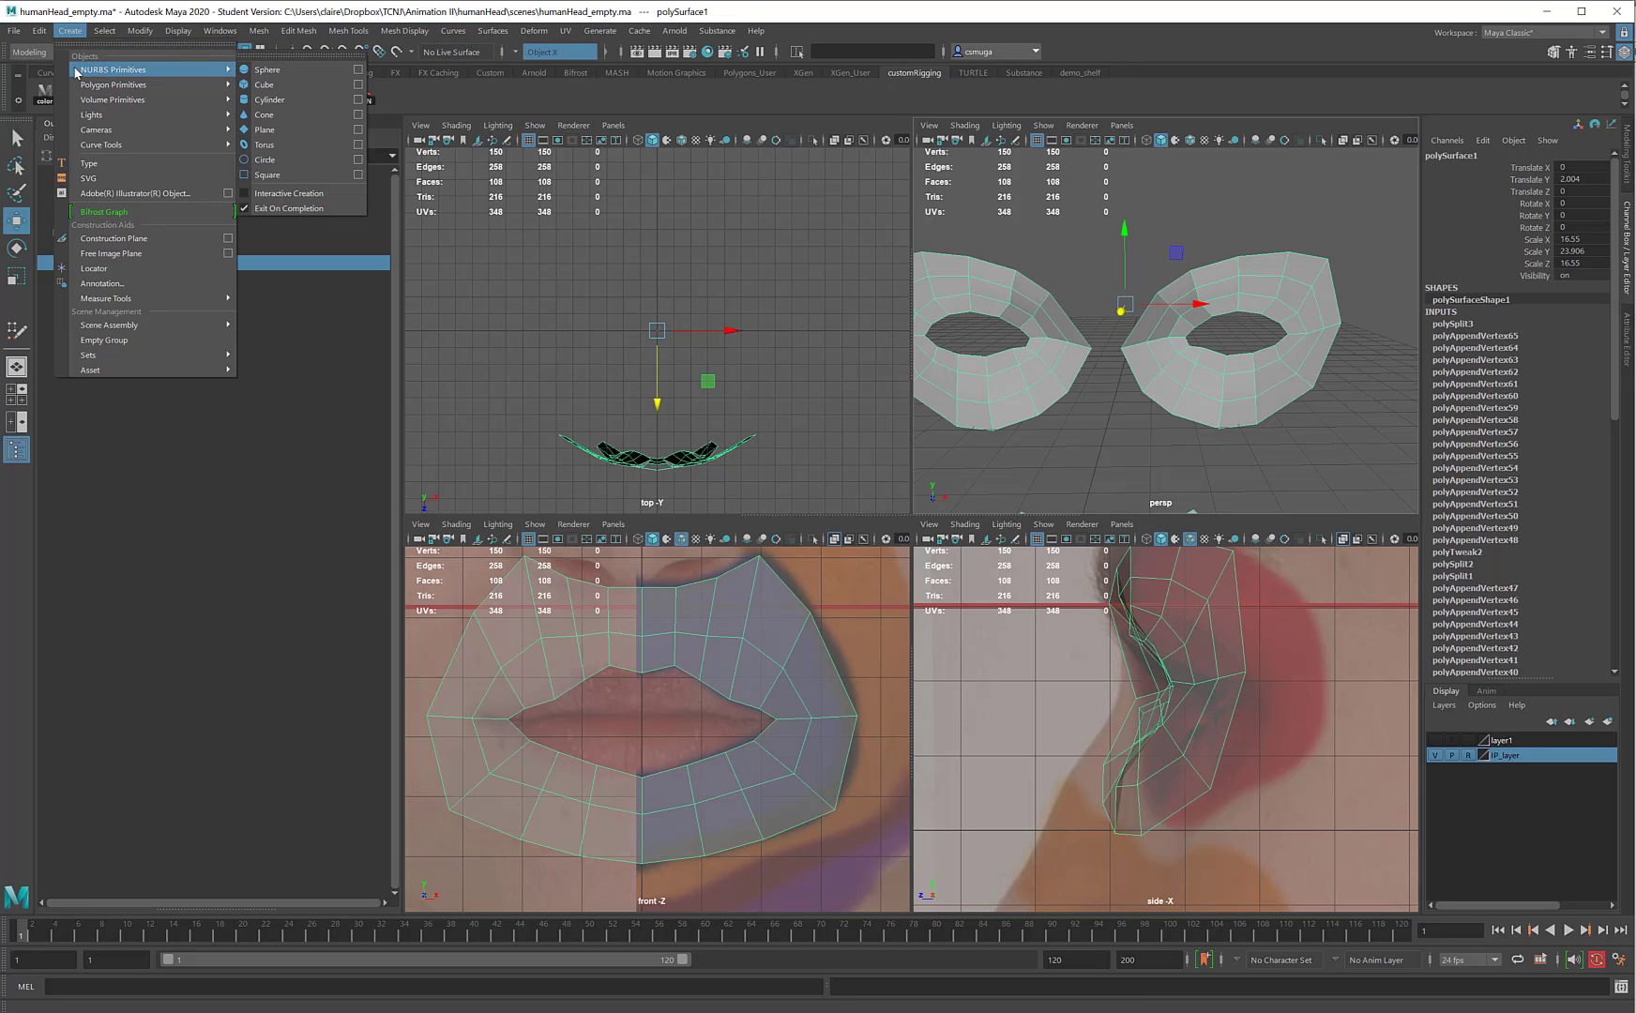
pyautogui.click(268, 70)
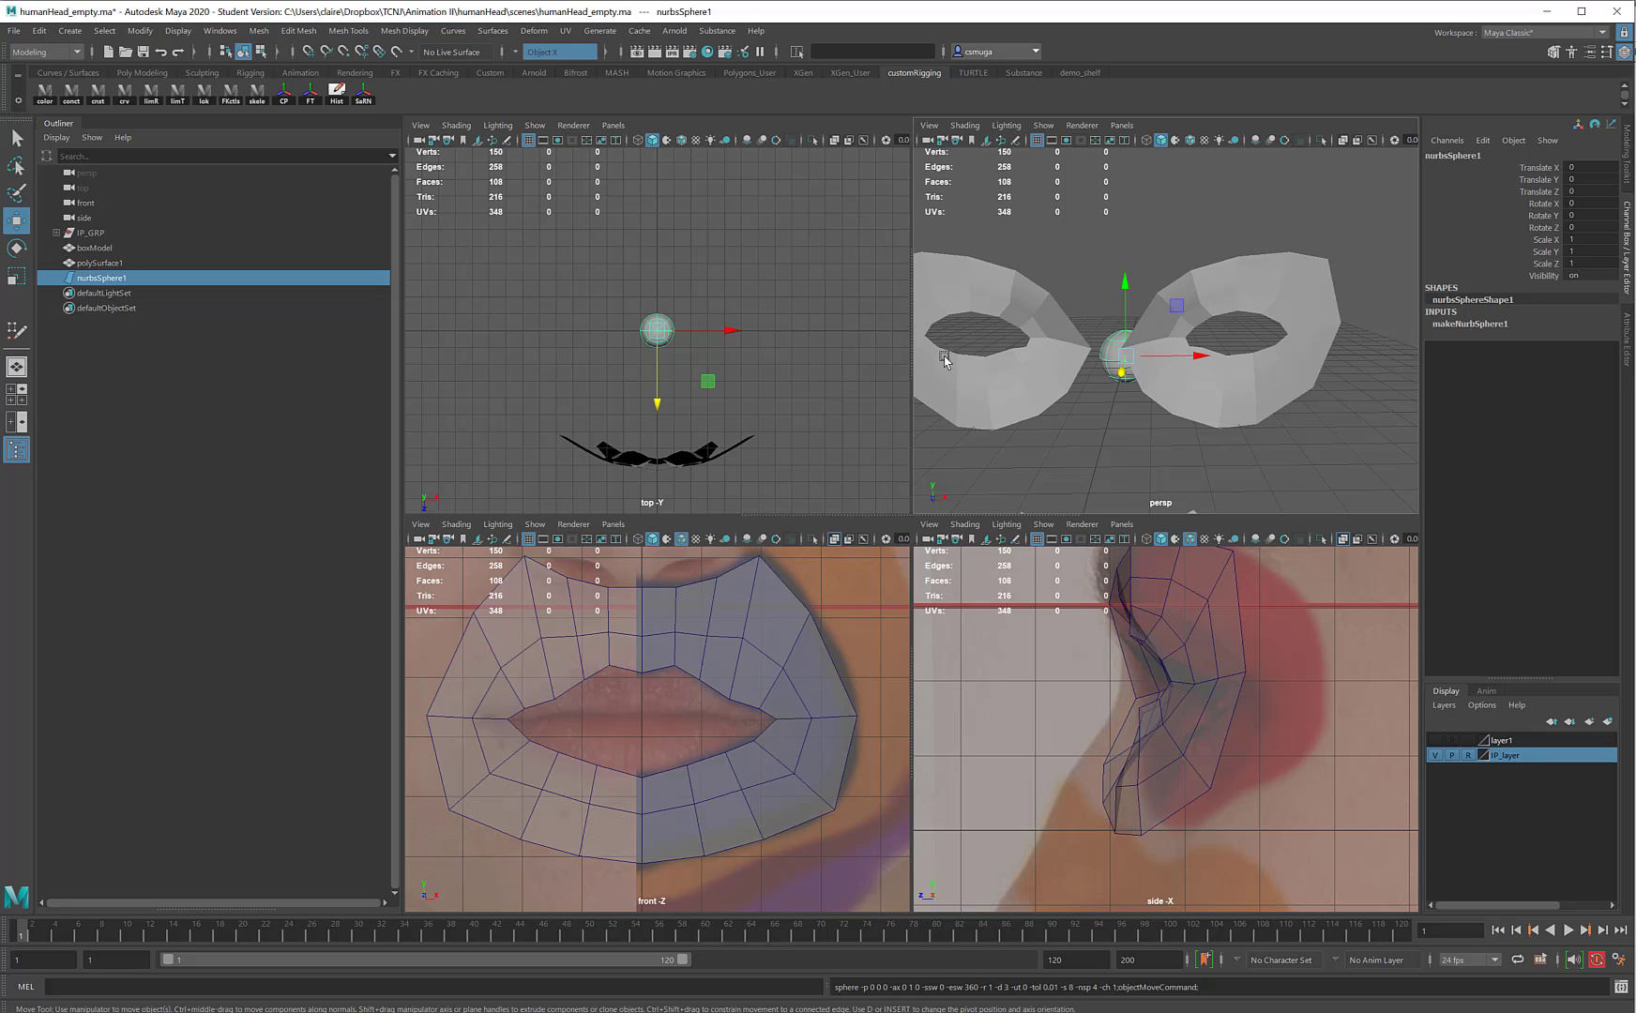
pyautogui.press('e')
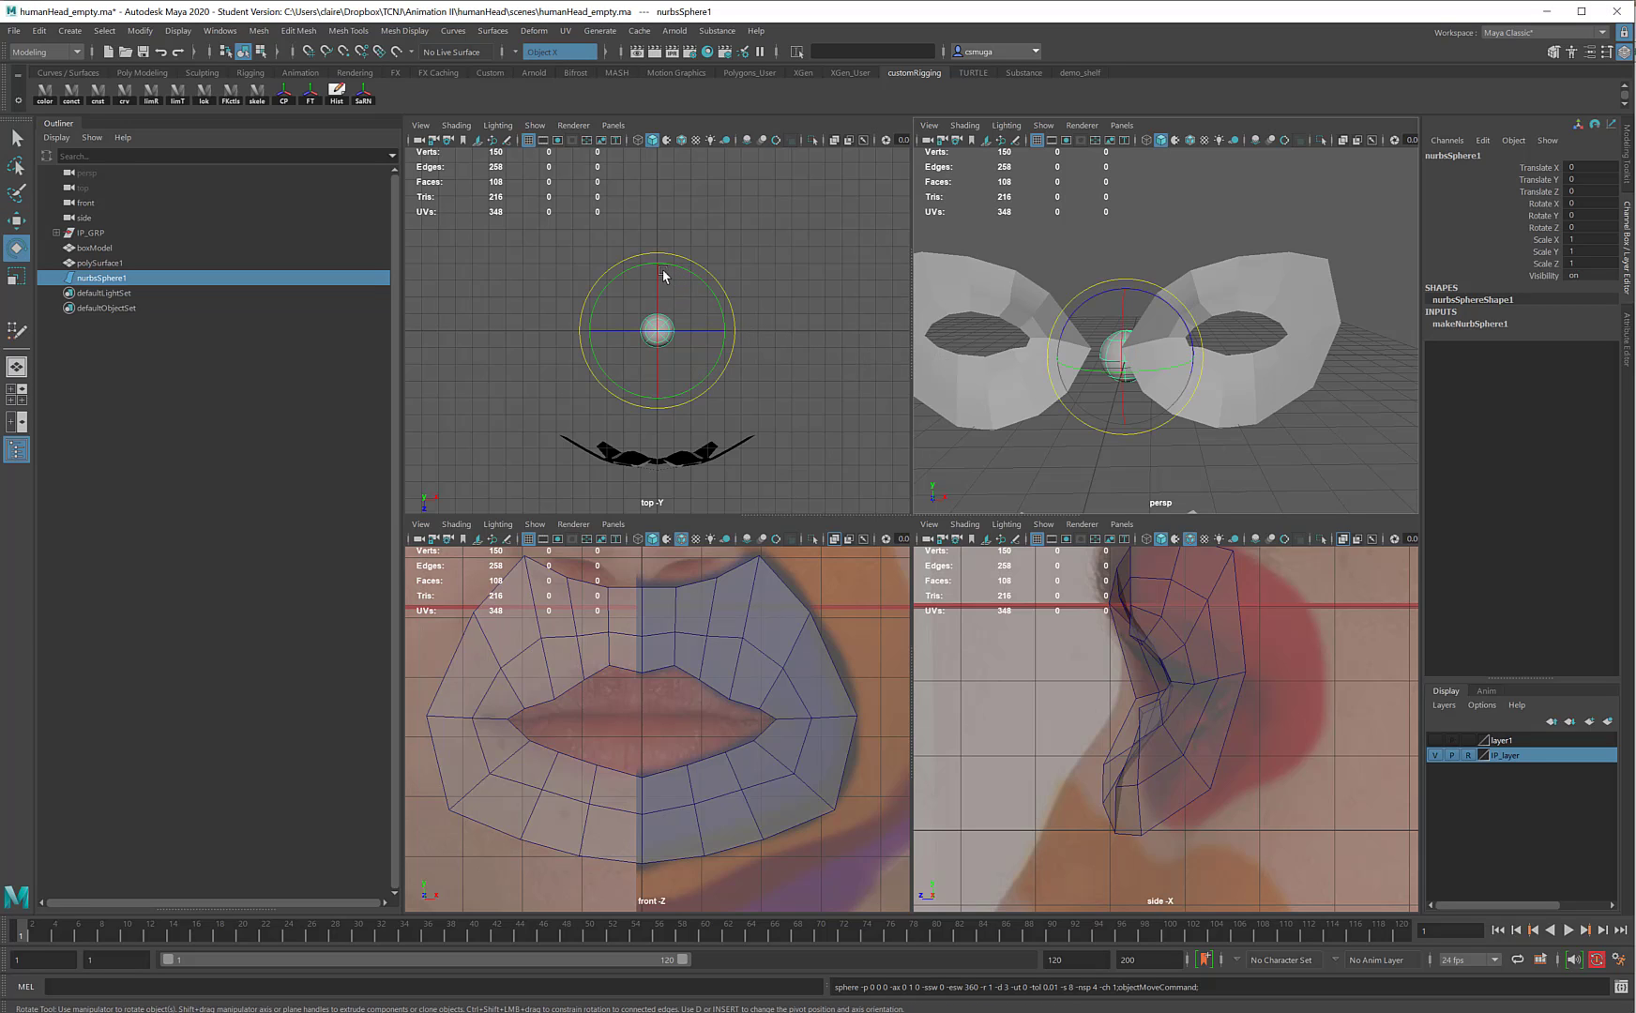
pyautogui.moveTo(657, 276); pyautogui.dragTo(644, 368)
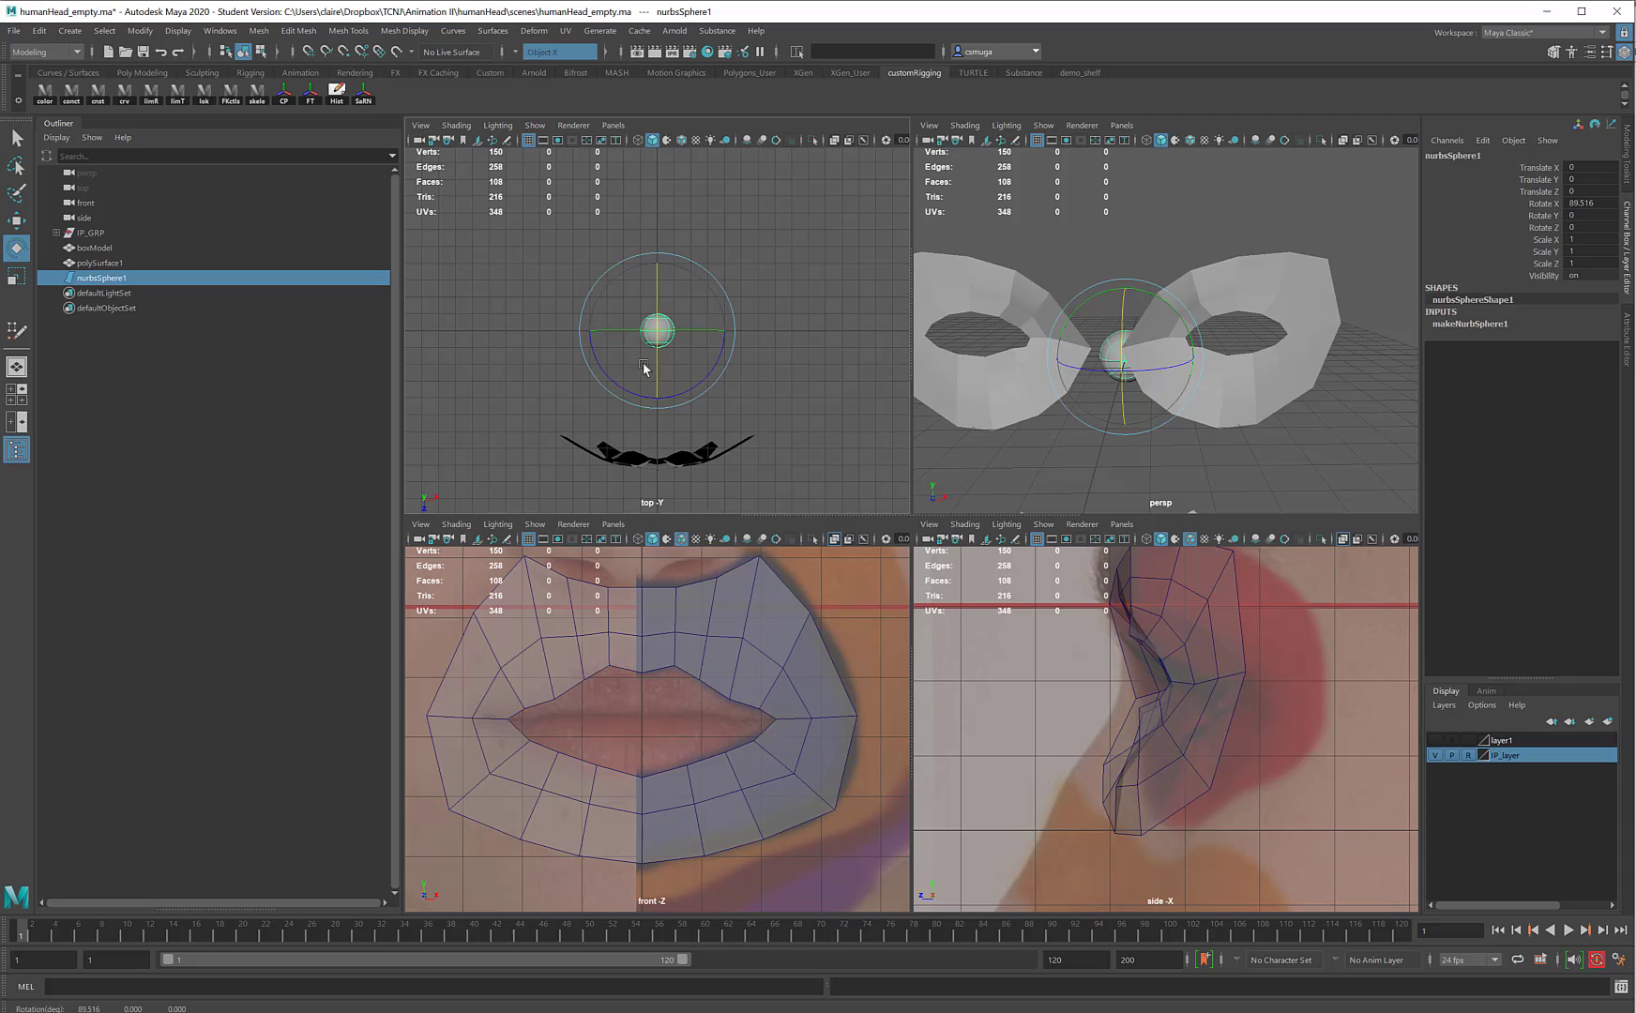
pyautogui.doubleClick(1586, 204)
pyautogui.click(17, 219)
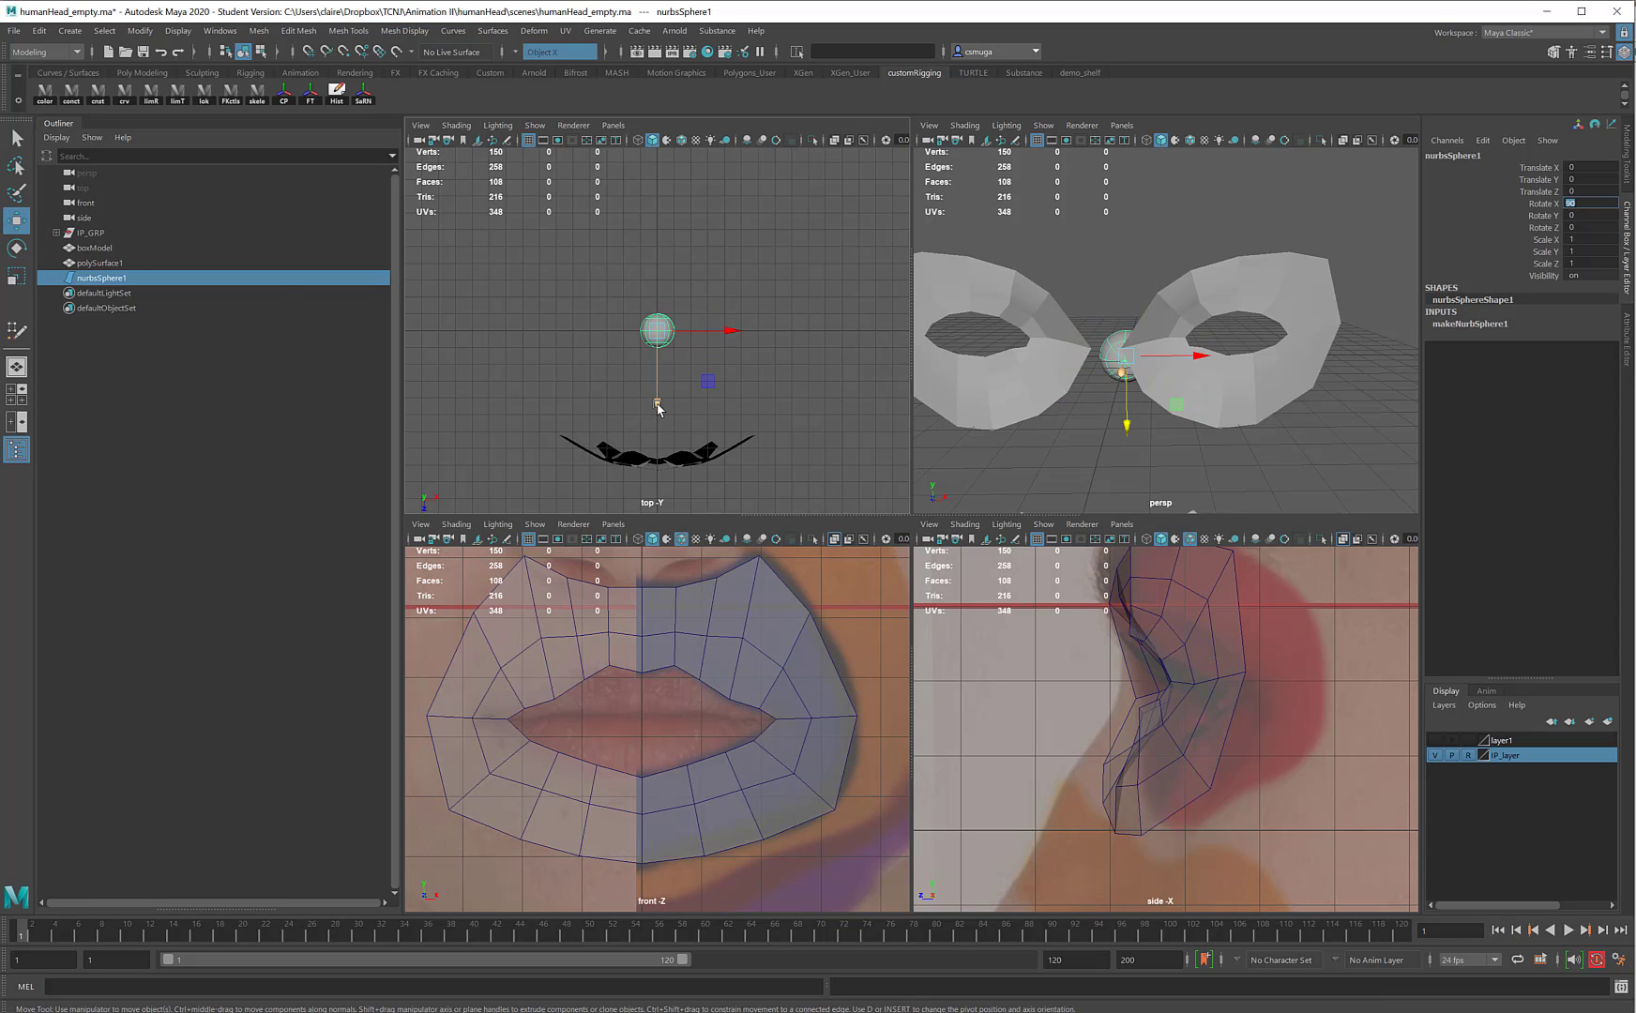
# Move the sphere into the eye loop, to about 2.98, 2.197, 6.261
pyautogui.moveTo(658, 409); pyautogui.dragTo(658, 449)
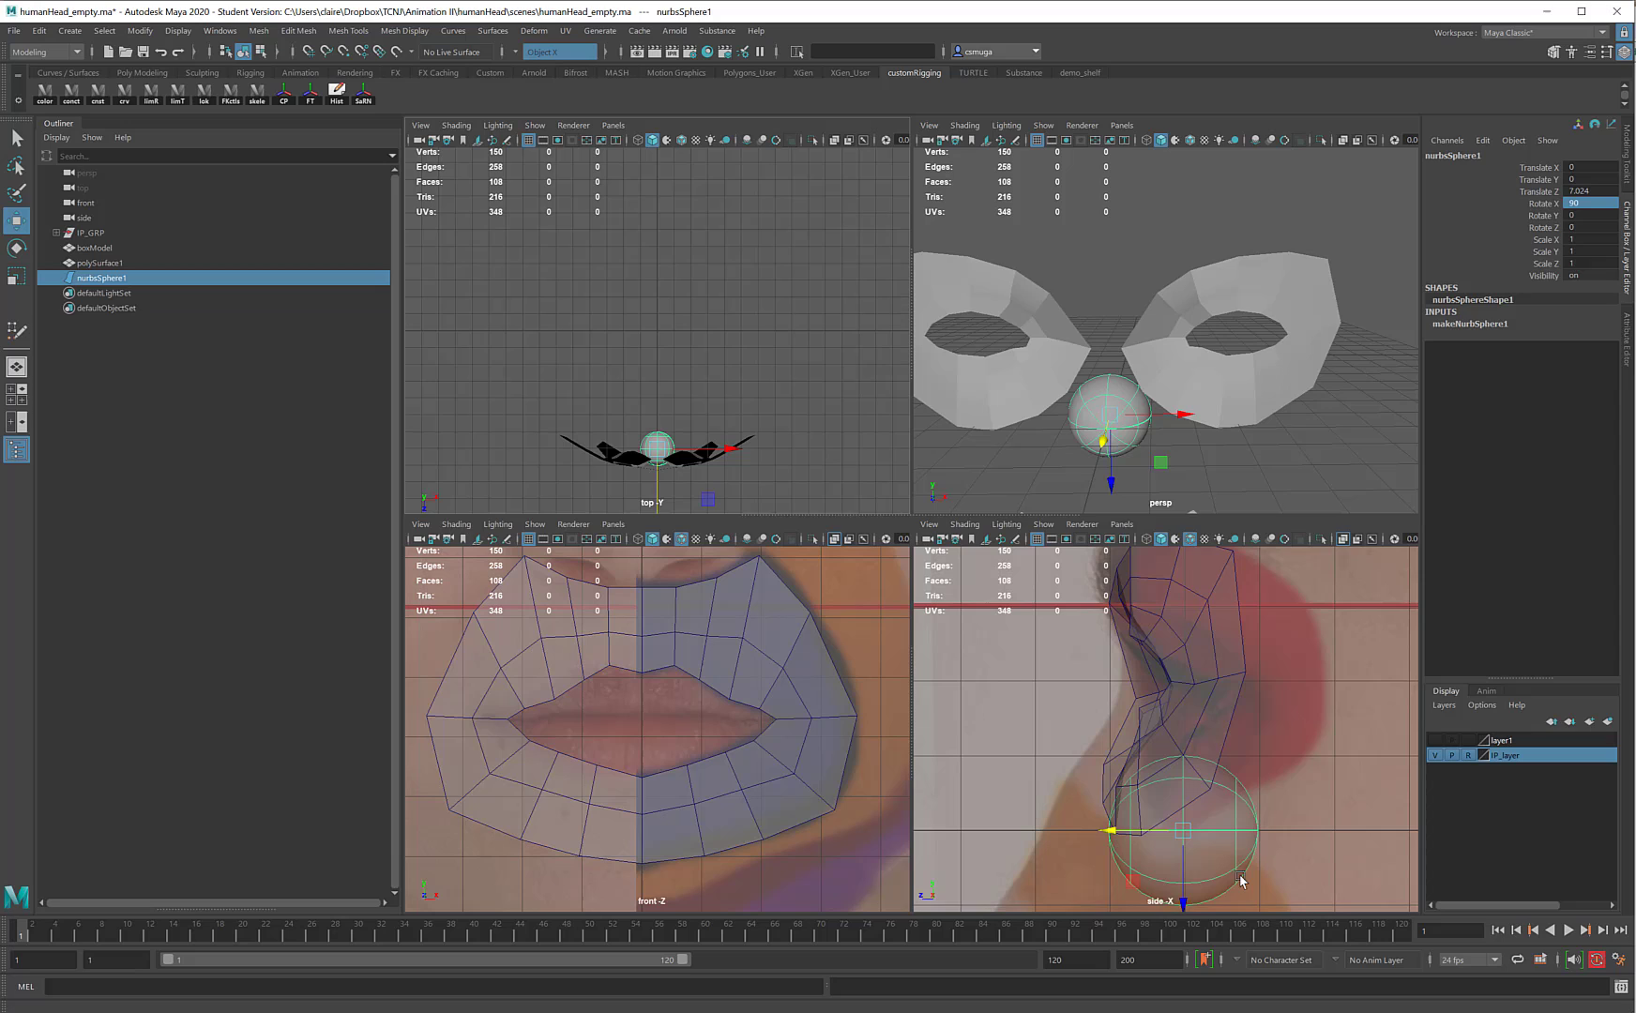
pyautogui.moveTo(1184, 906); pyautogui.dragTo(1186, 753)
pyautogui.moveTo(1117, 686); pyautogui.dragTo(1143, 686)
pyautogui.scroll(-3, 785, 627)
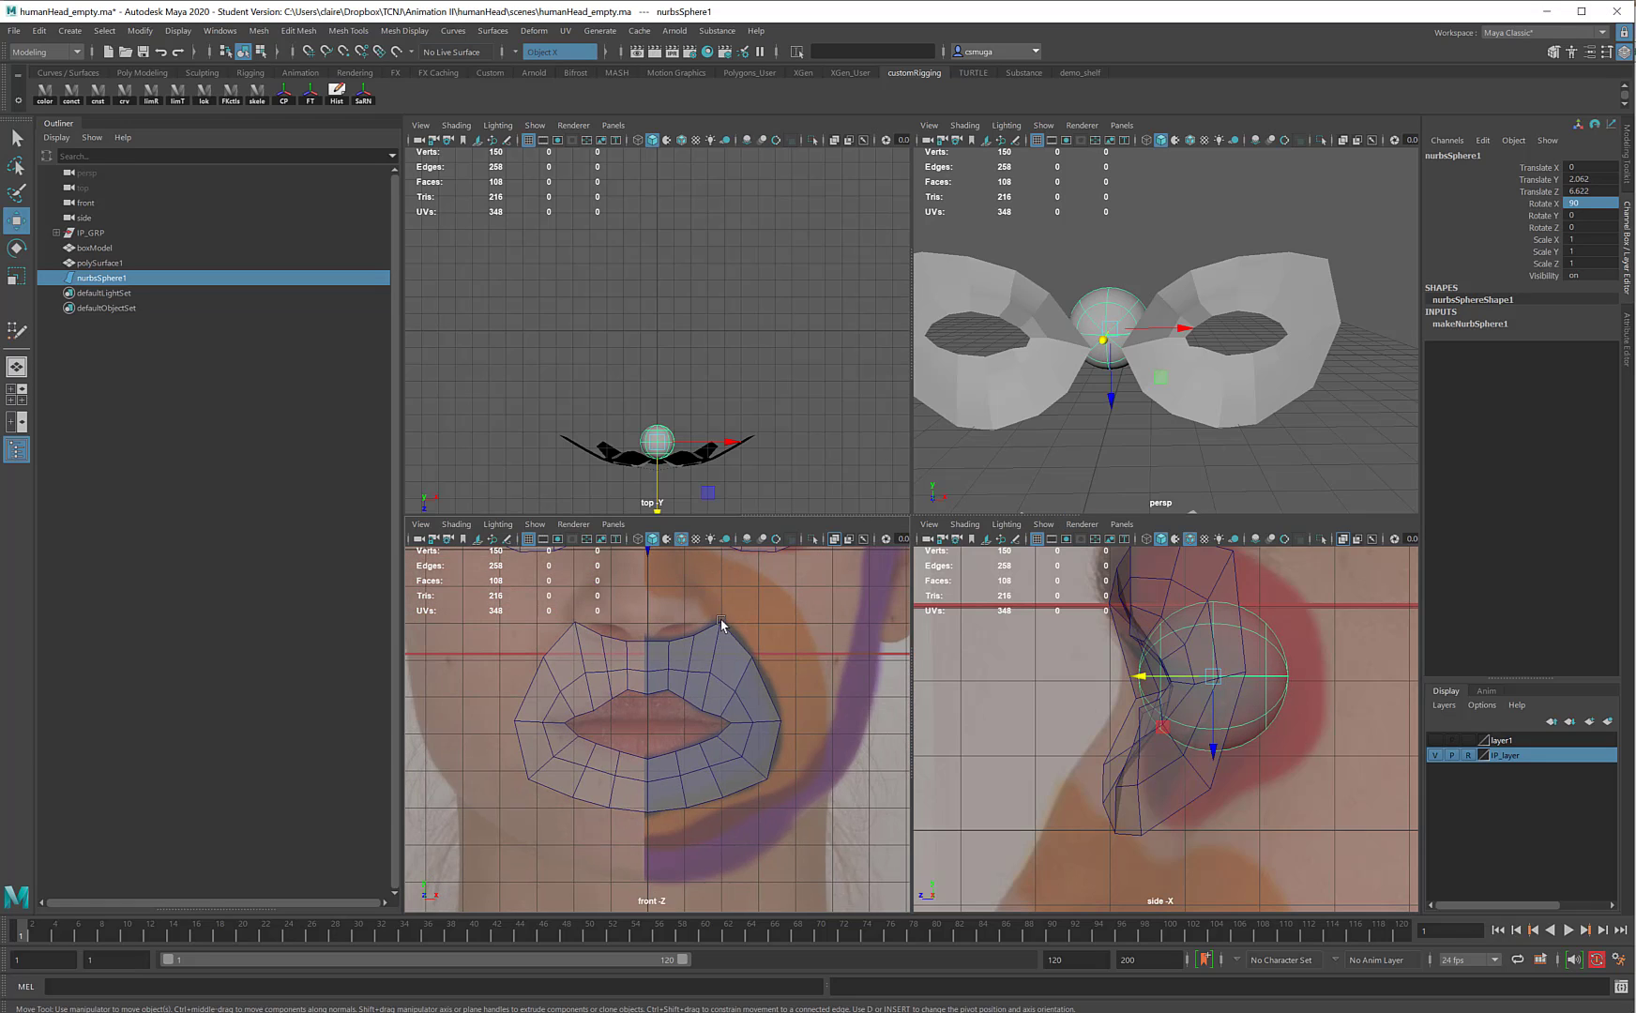
pyautogui.keyDown('alt'); pyautogui.moveTo(721, 625); pyautogui.dragTo(652, 747, button='middle'); pyautogui.keyUp('alt')
pyautogui.moveTo(620, 728); pyautogui.dragTo(736, 732)
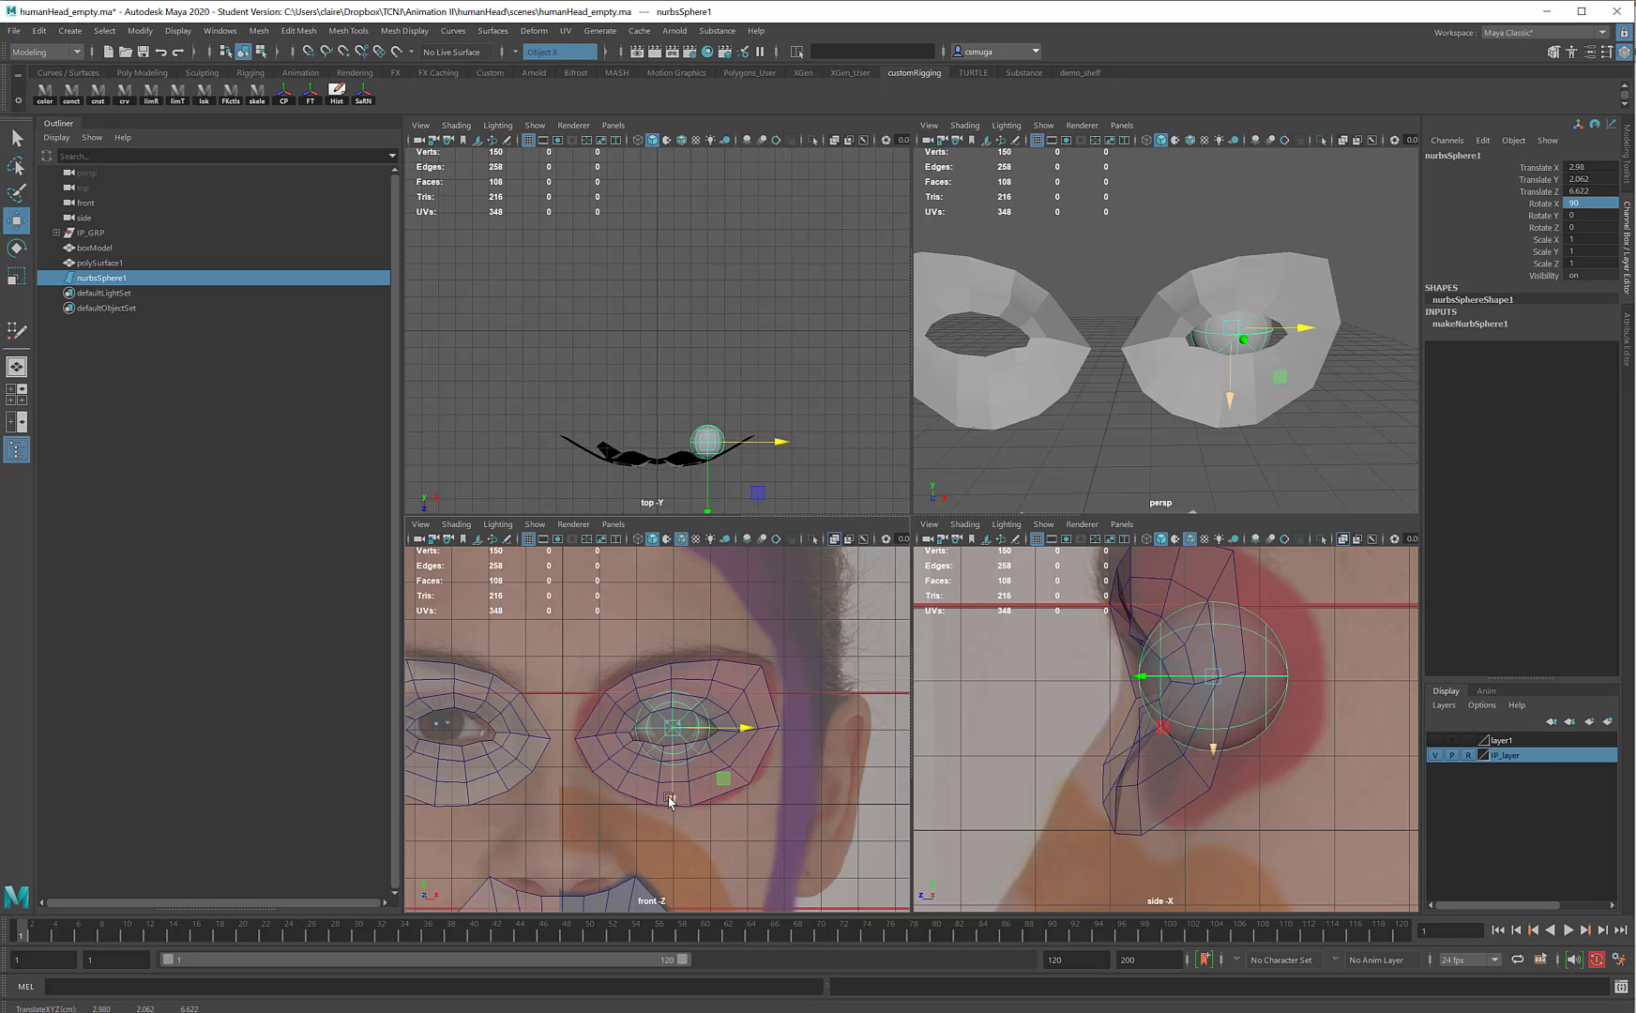
pyautogui.moveTo(669, 802); pyautogui.dragTo(670, 798)
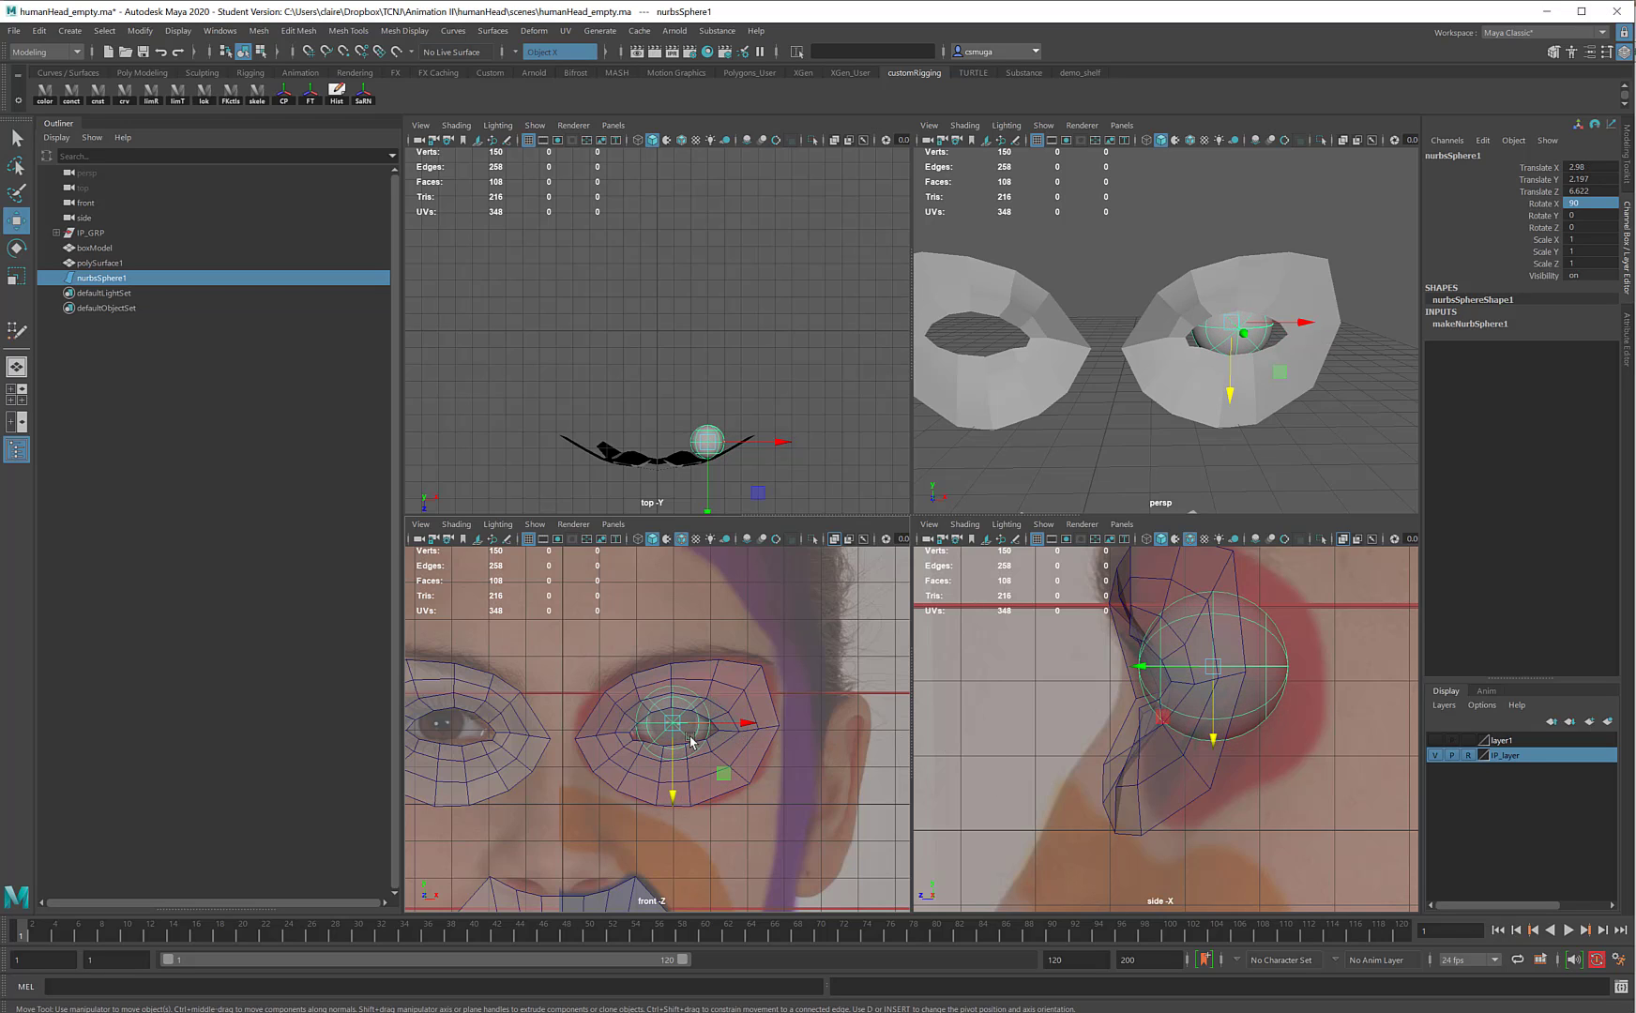
pyautogui.keyDown('alt'); pyautogui.moveTo(690, 741); pyautogui.dragTo(906, 743, button='right'); pyautogui.keyUp('alt')
# Scale the sphere uniformly to 1.41 so it fills the eye loop
pyautogui.press('r')
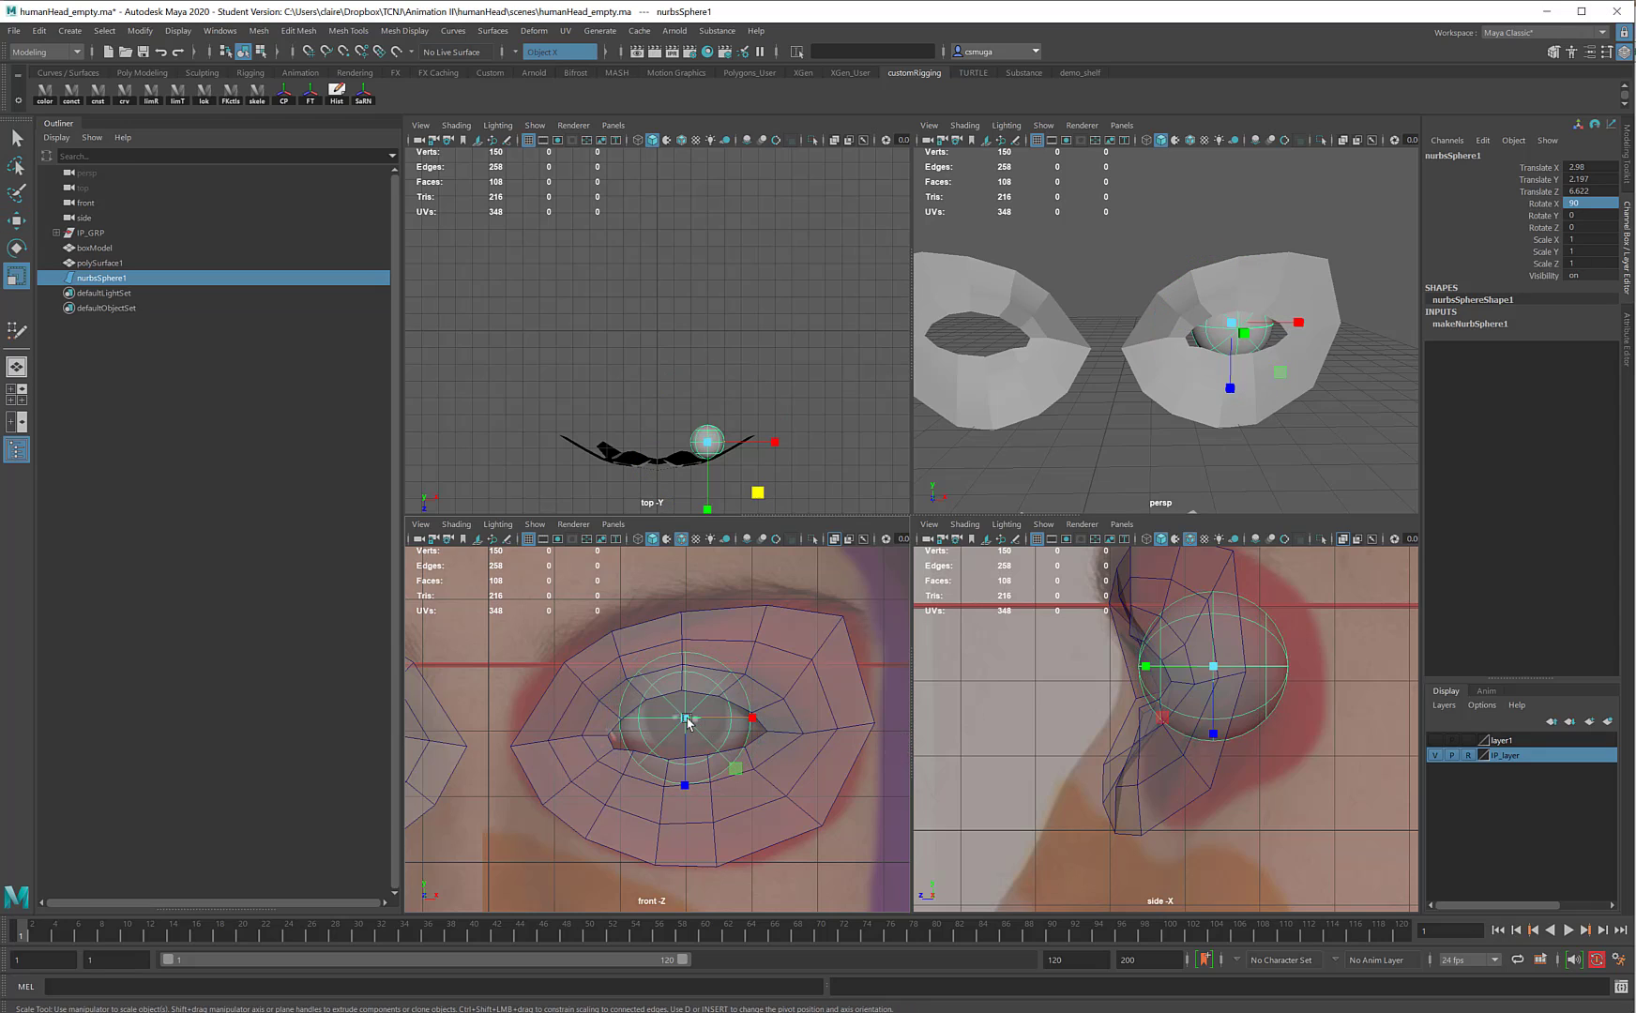
pyautogui.moveTo(685, 717); pyautogui.dragTo(727, 719)
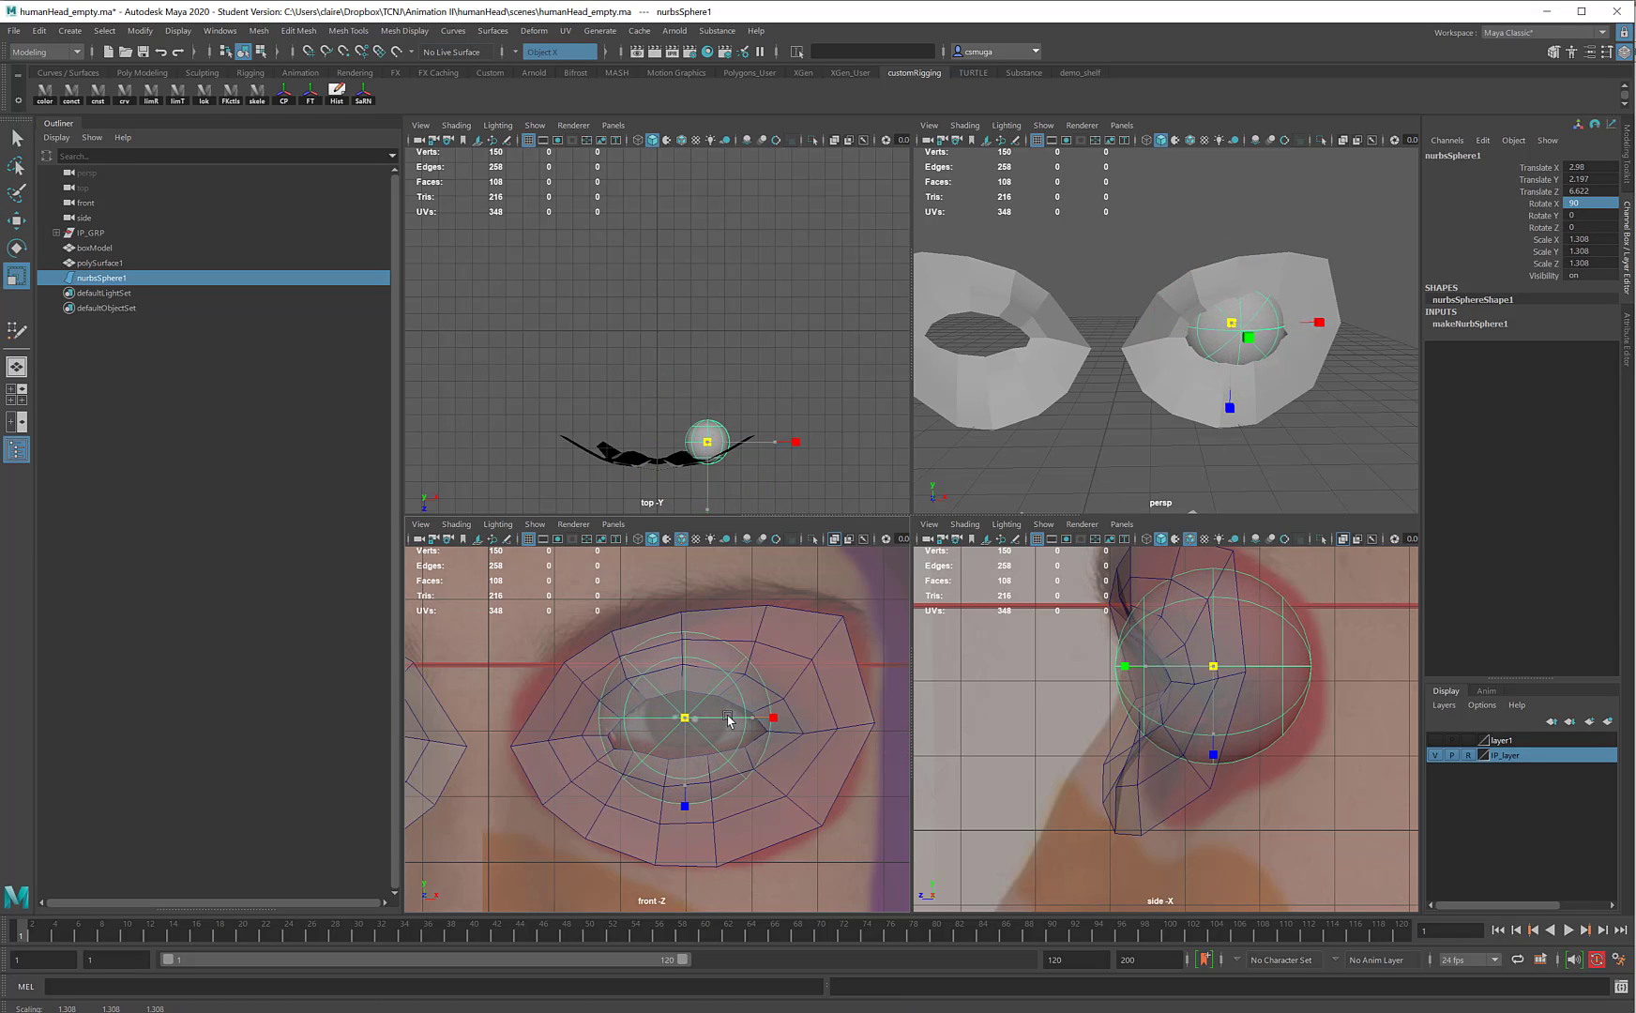
pyautogui.moveTo(1213, 666); pyautogui.dragTo(1171, 676)
pyautogui.press('w')
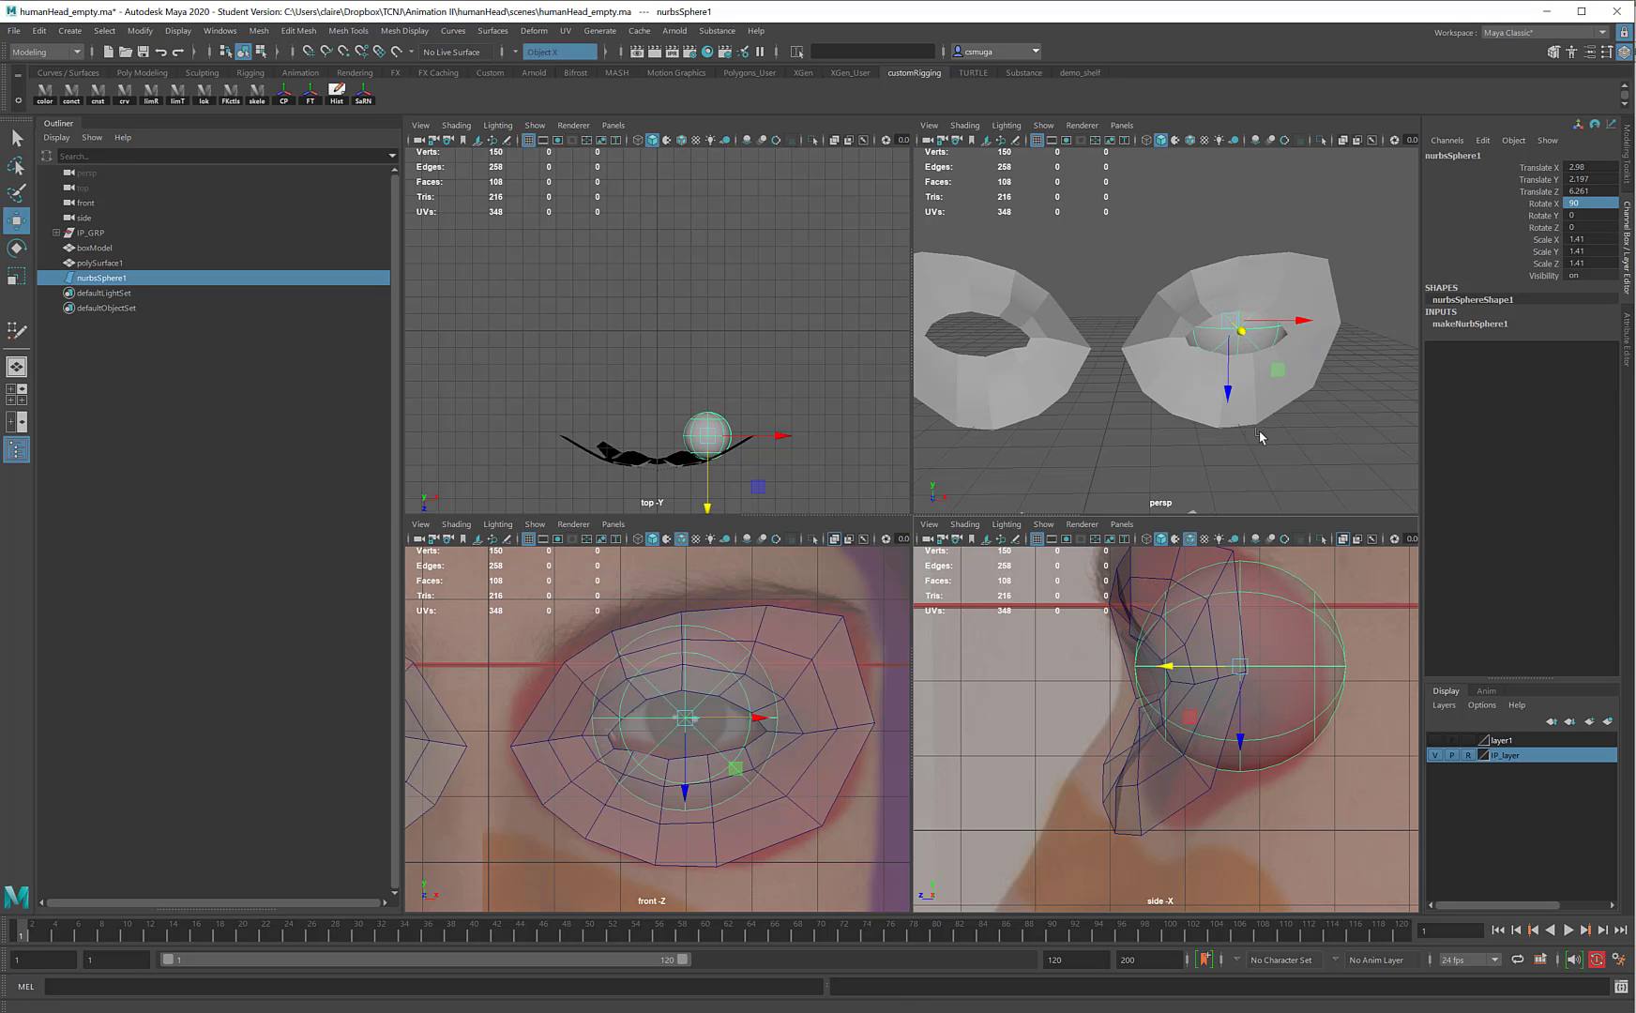
pyautogui.keyDown('alt'); pyautogui.moveTo(1260, 431); pyautogui.dragTo(1215, 404); pyautogui.keyUp('alt')
# Show the eye loop mesh polySurface1 in smooth preview mode
pyautogui.click(1318, 437)
pyautogui.click(1215, 403)
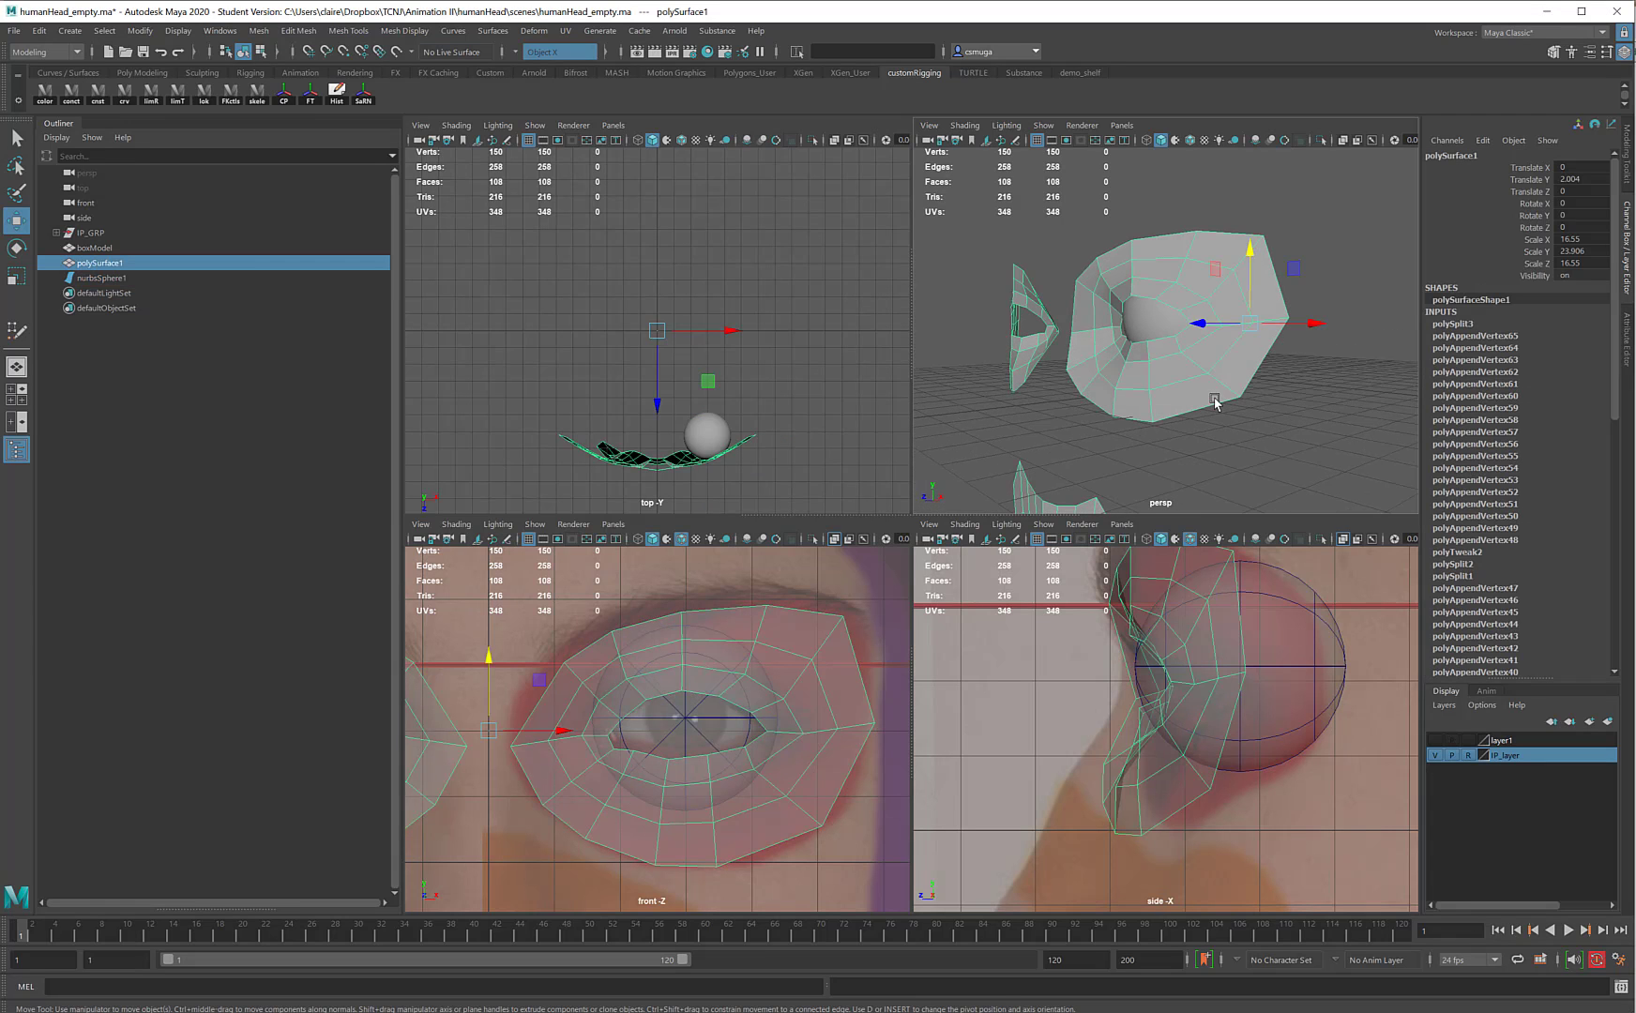
pyautogui.press('3')
pyautogui.click(1238, 446)
pyautogui.keyDown('alt'); pyautogui.moveTo(1150, 446); pyautogui.dragTo(1190, 419); pyautogui.keyUp('alt')
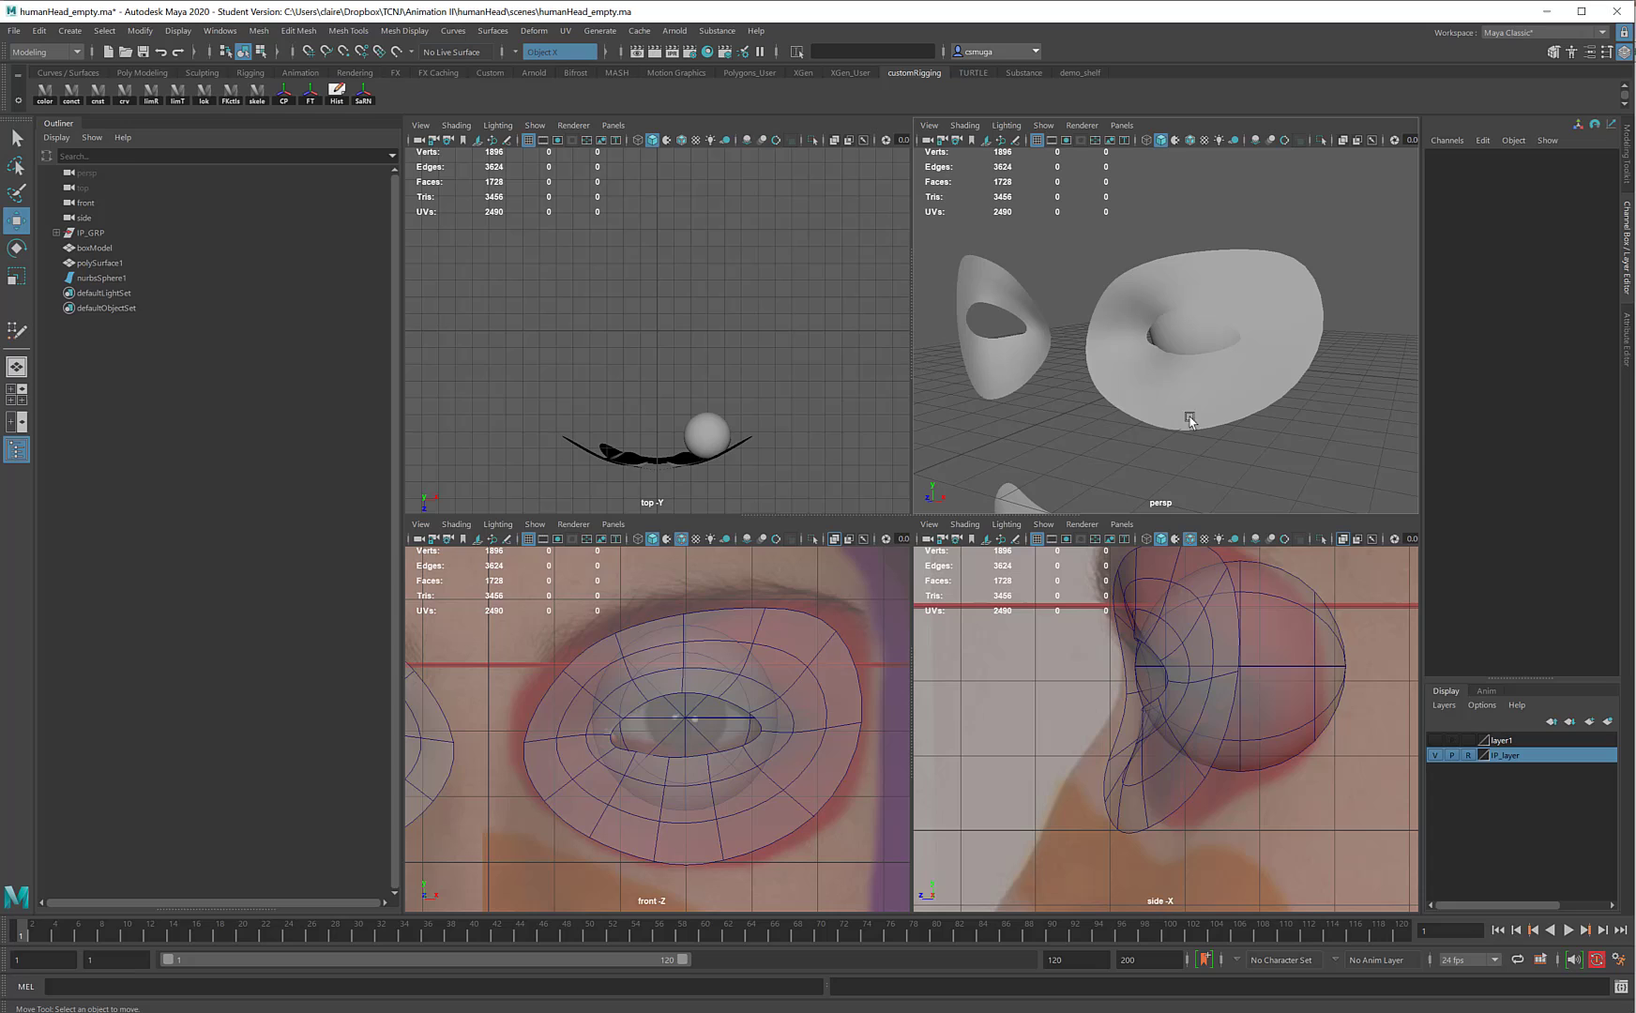
# Pull inner-rim vertex vtx[36] against the eyeball, then return to Object mode
pyautogui.click(1189, 380)
pyautogui.keyDown('alt'); pyautogui.moveTo(1118, 411); pyautogui.dragTo(1159, 411, button='right'); pyautogui.keyUp('alt')
pyautogui.click(1139, 395)
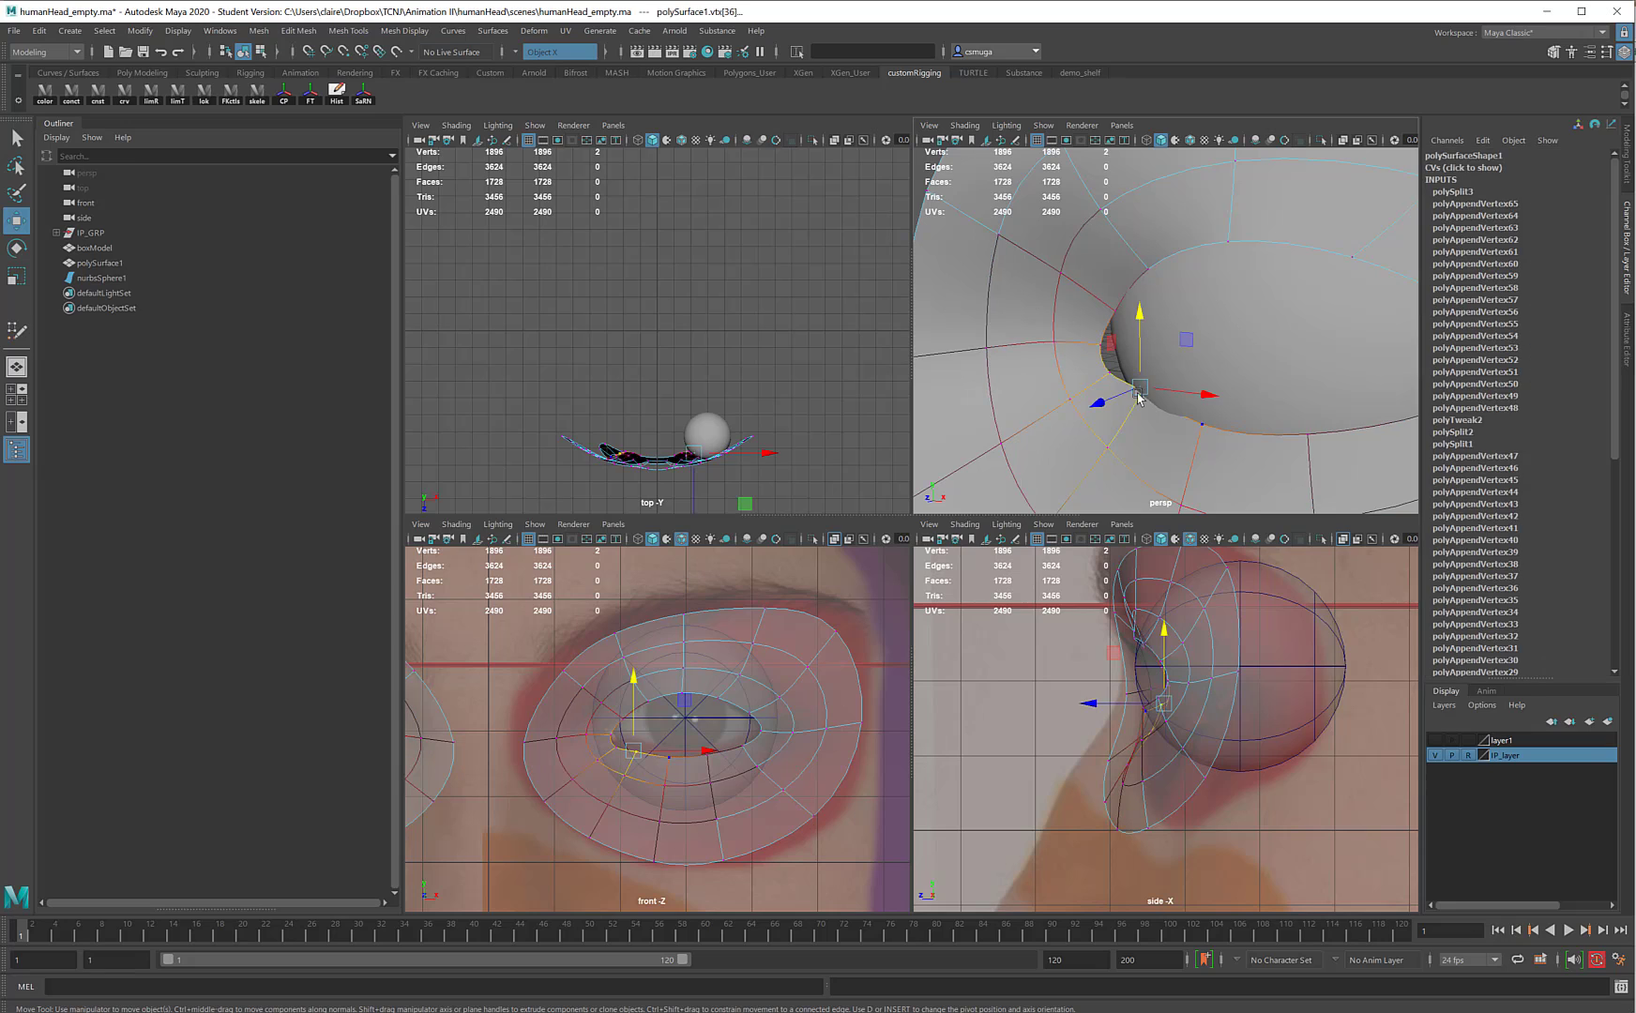
pyautogui.moveTo(1137, 392); pyautogui.dragTo(1103, 406)
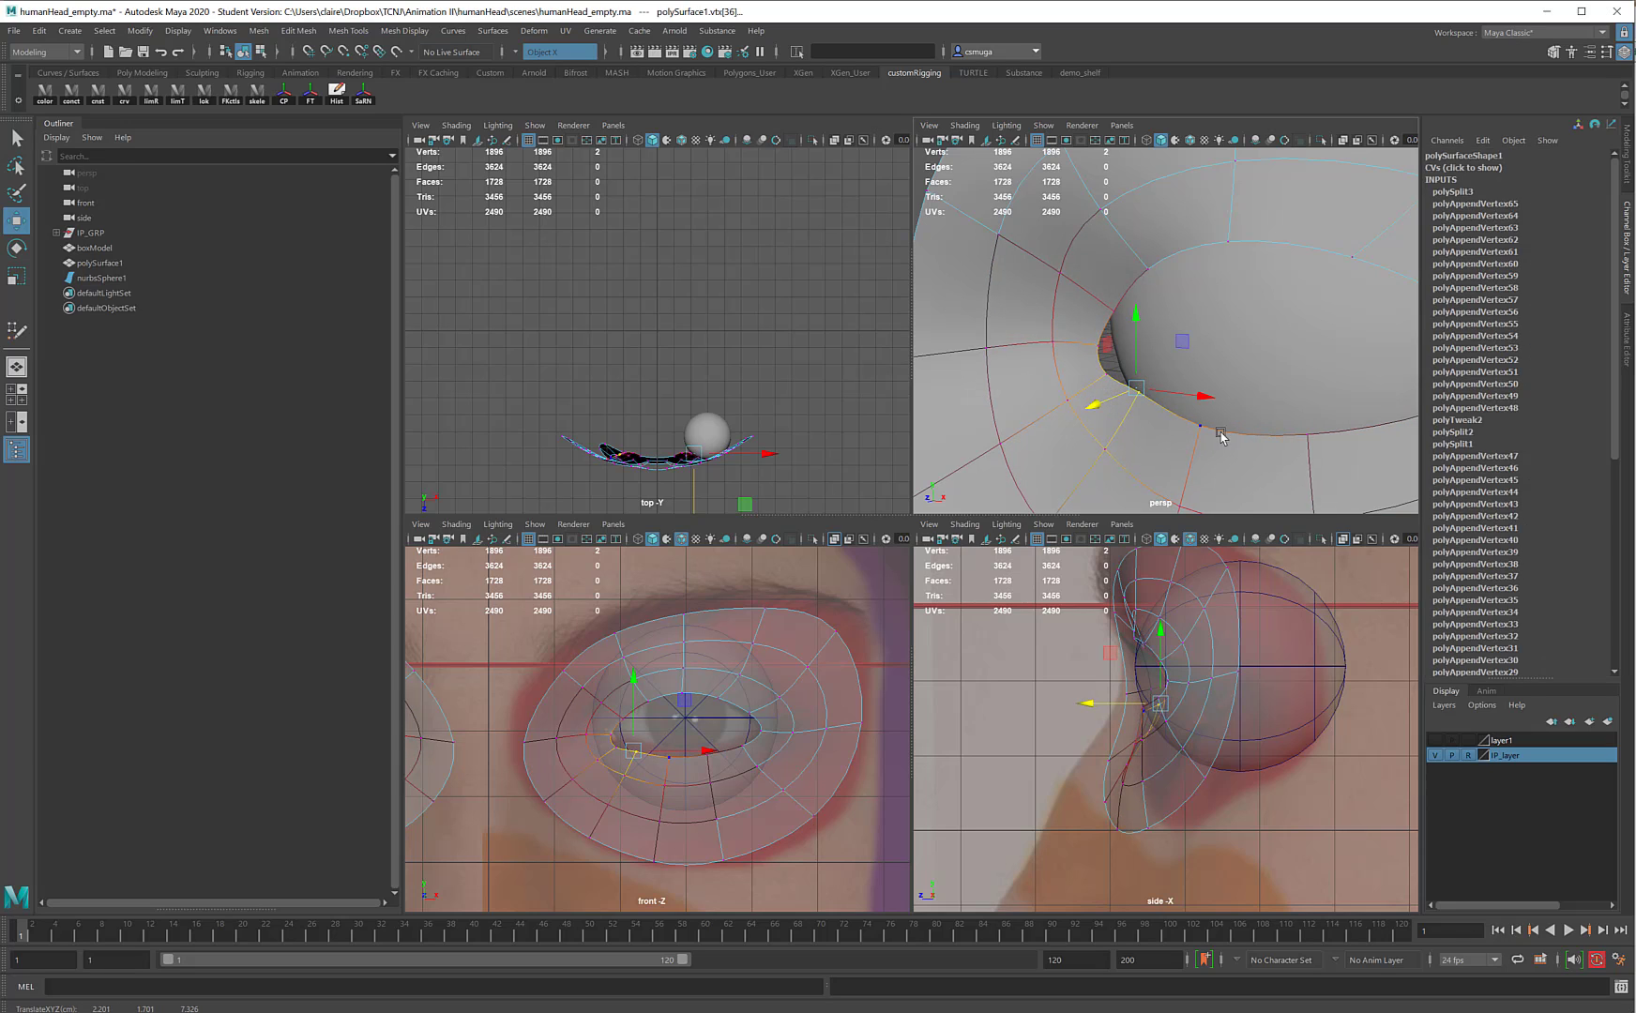
pyautogui.keyDown('alt'); pyautogui.moveTo(1250, 441); pyautogui.dragTo(1278, 365, button='right'); pyautogui.keyUp('alt')
pyautogui.keyDown('alt'); pyautogui.moveTo(1278, 365); pyautogui.dragTo(1107, 348); pyautogui.keyUp('alt')
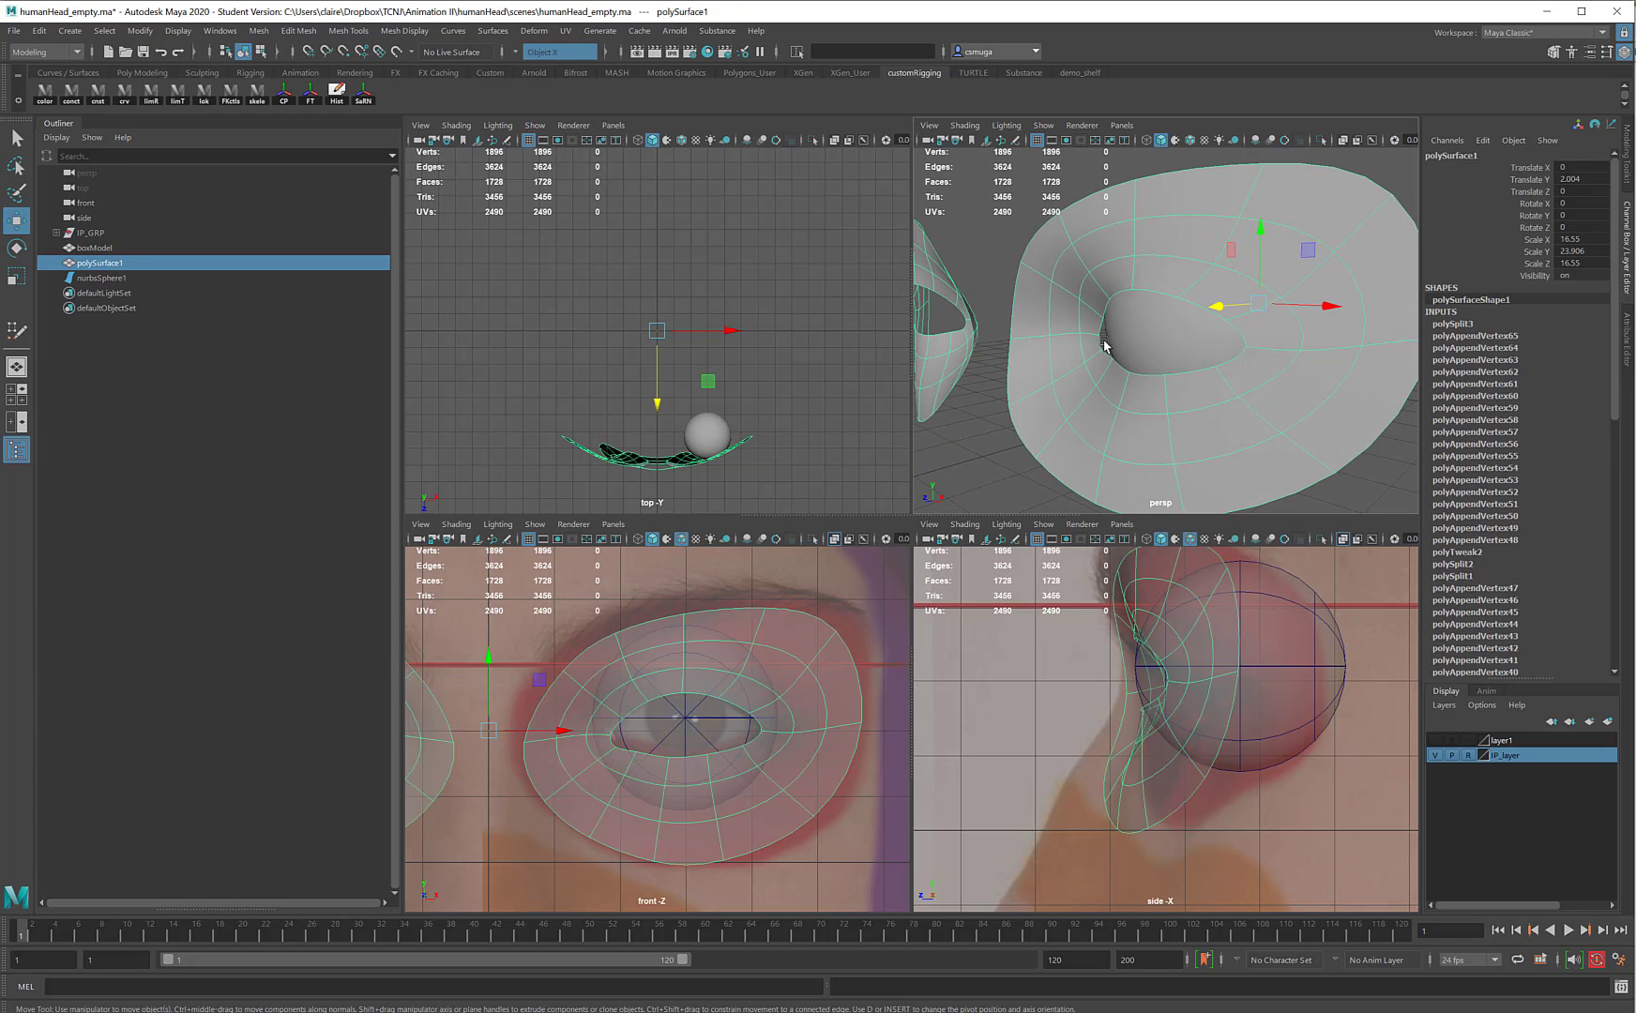
pyautogui.moveTo(1179, 404)
pyautogui.keyDown('alt'); pyautogui.mouseDown()
pyautogui.moveTo(1271, 394)
pyautogui.moveTo(1285, 413)
pyautogui.moveTo(1178, 404)
pyautogui.moveTo(1204, 396)
pyautogui.mouseUp(); pyautogui.keyUp('alt')
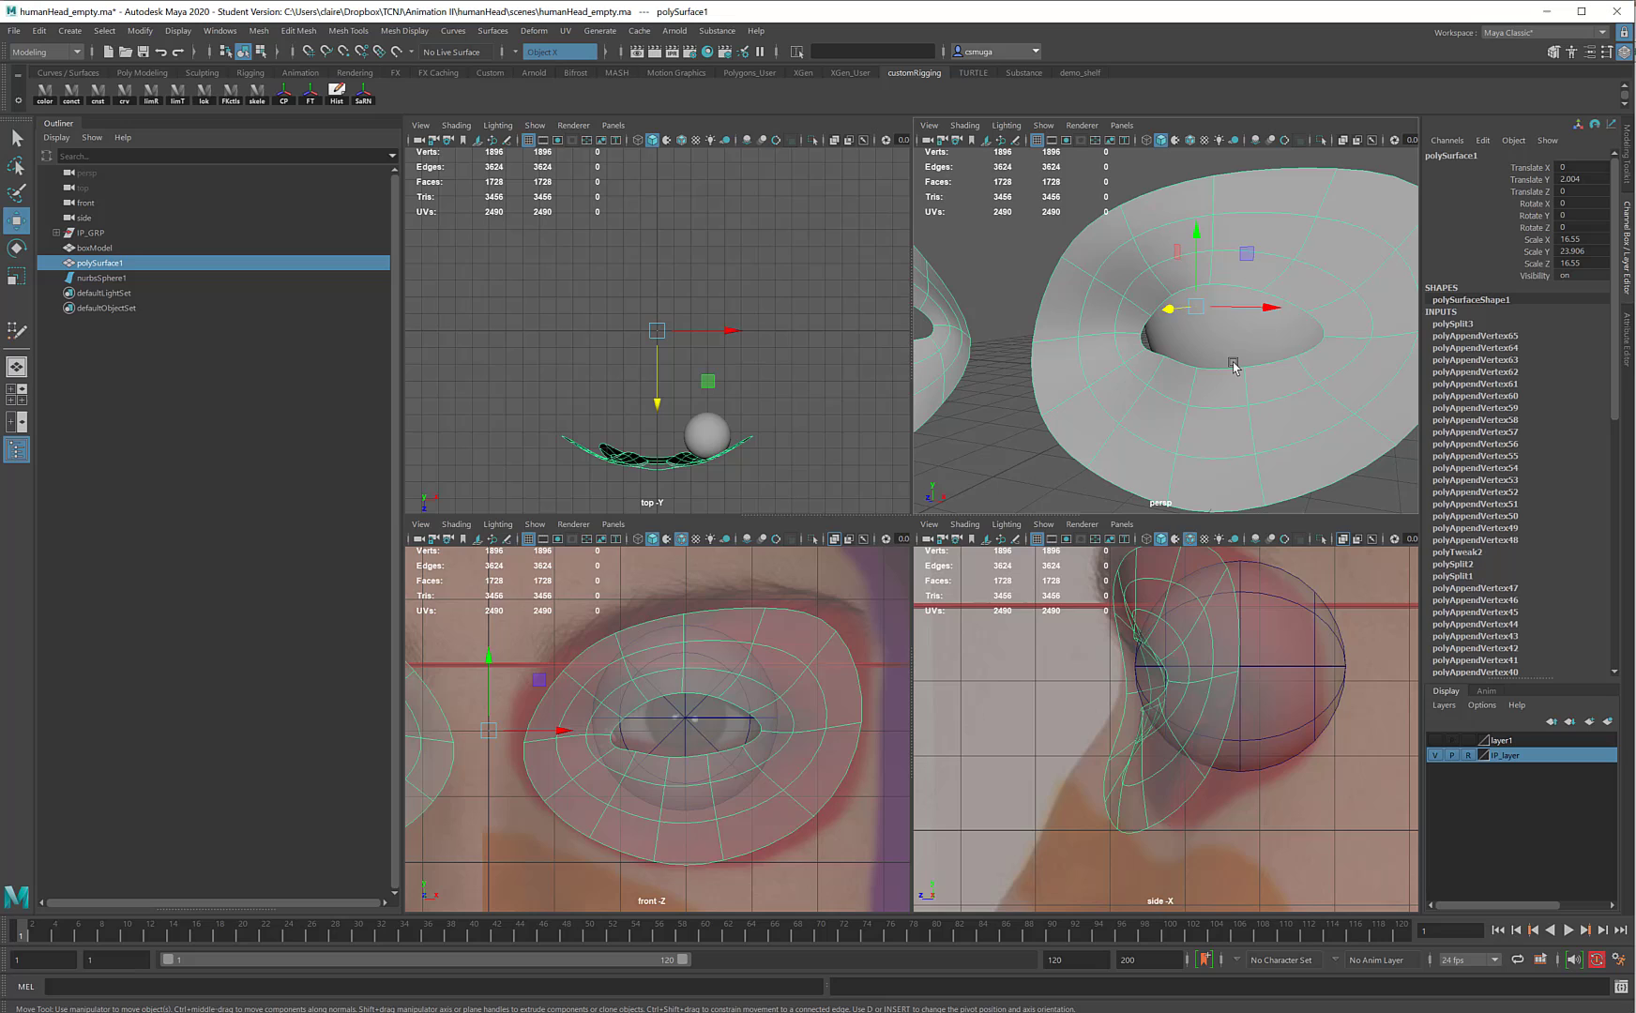
pyautogui.keyDown('alt'); pyautogui.moveTo(1232, 366); pyautogui.dragTo(1092, 354, button='right'); pyautogui.keyUp('alt')
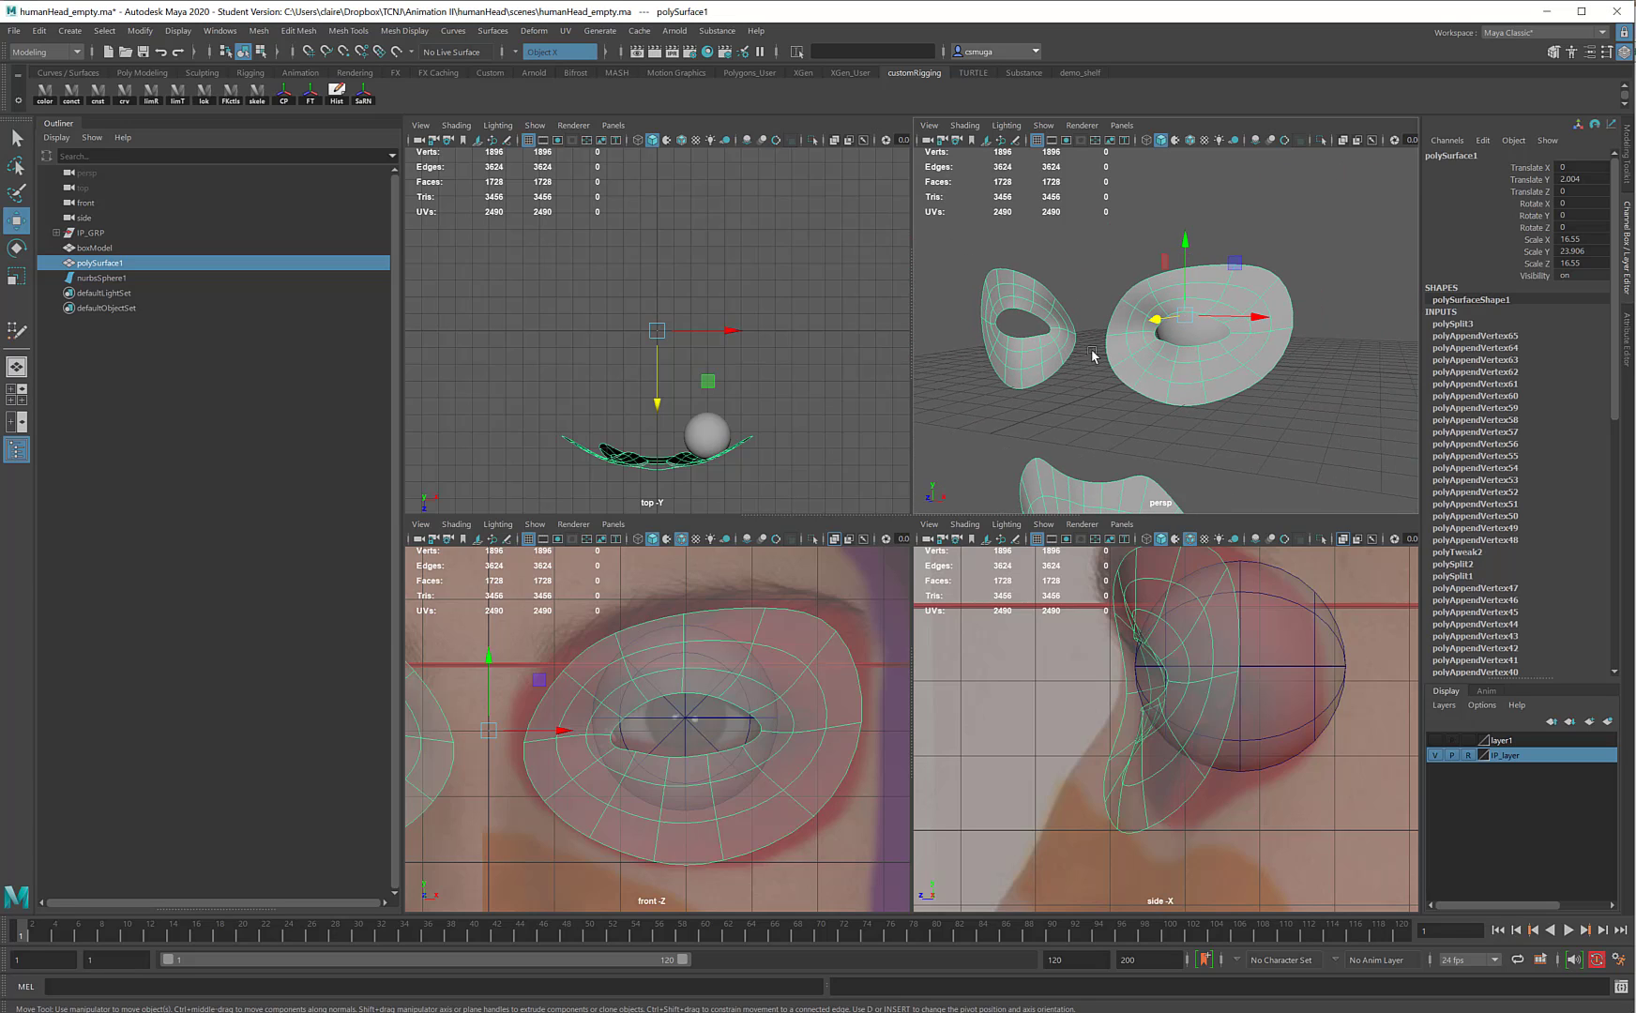
# Rename the eyeball sphere to LF_eyeBall
pyautogui.click(1175, 340)
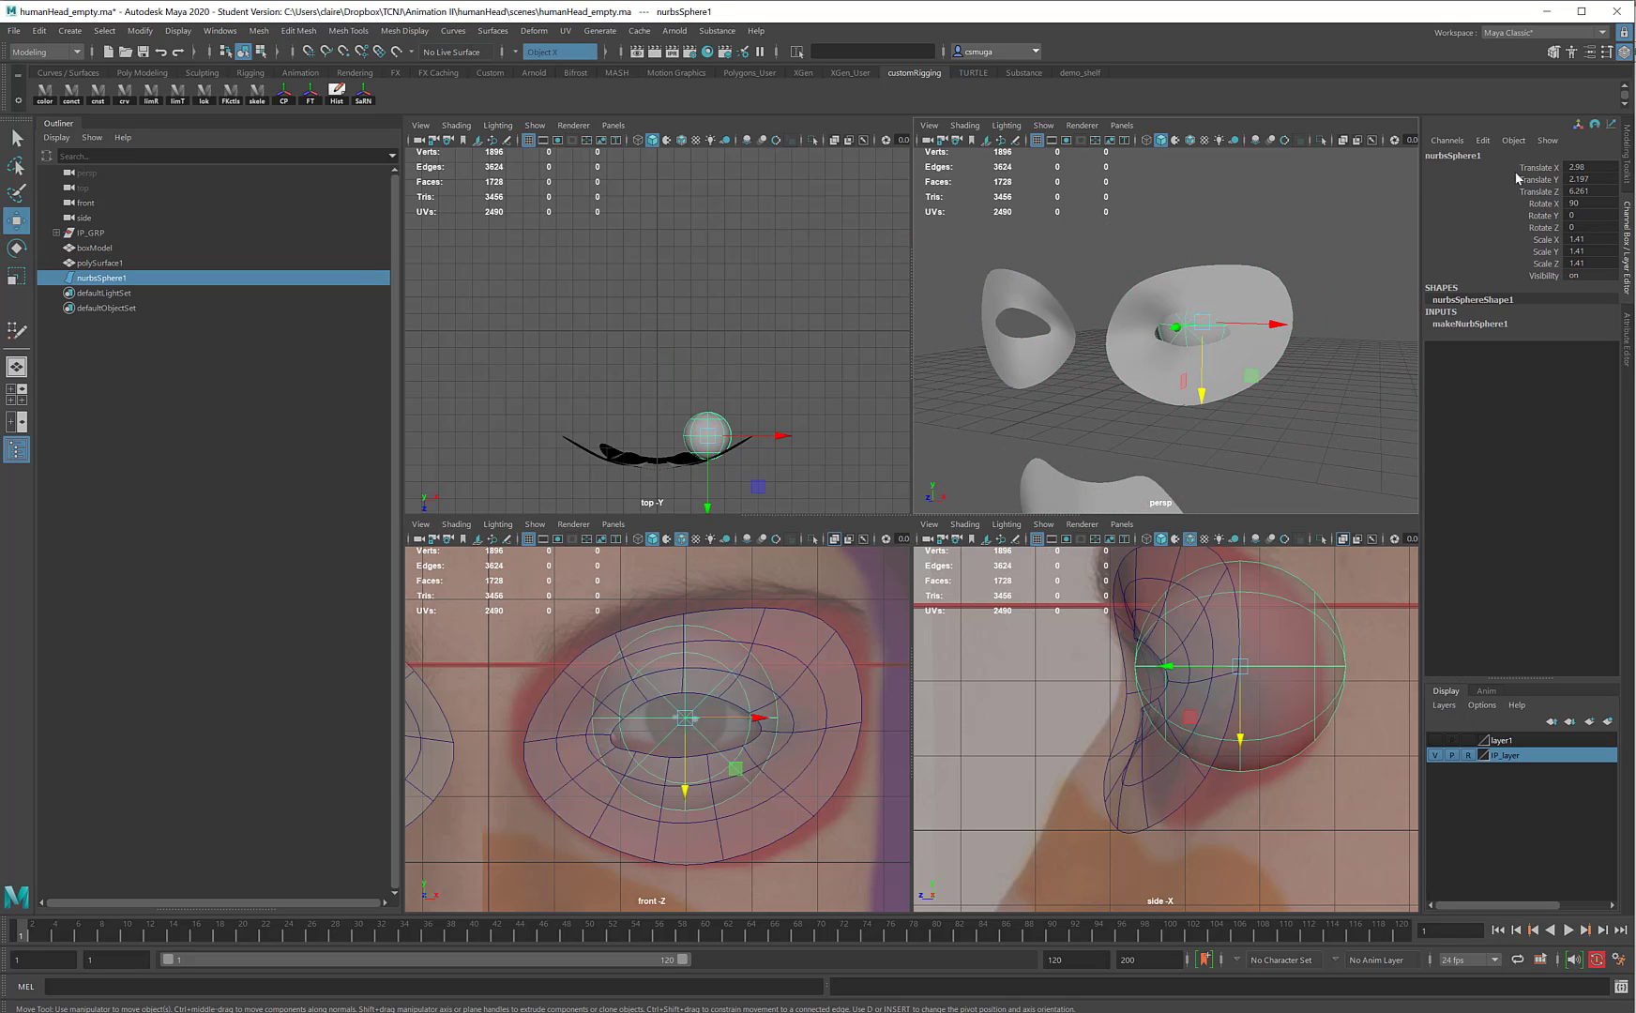
pyautogui.doubleClick(1454, 156)
pyautogui.write('ll')
pyautogui.press('Return')
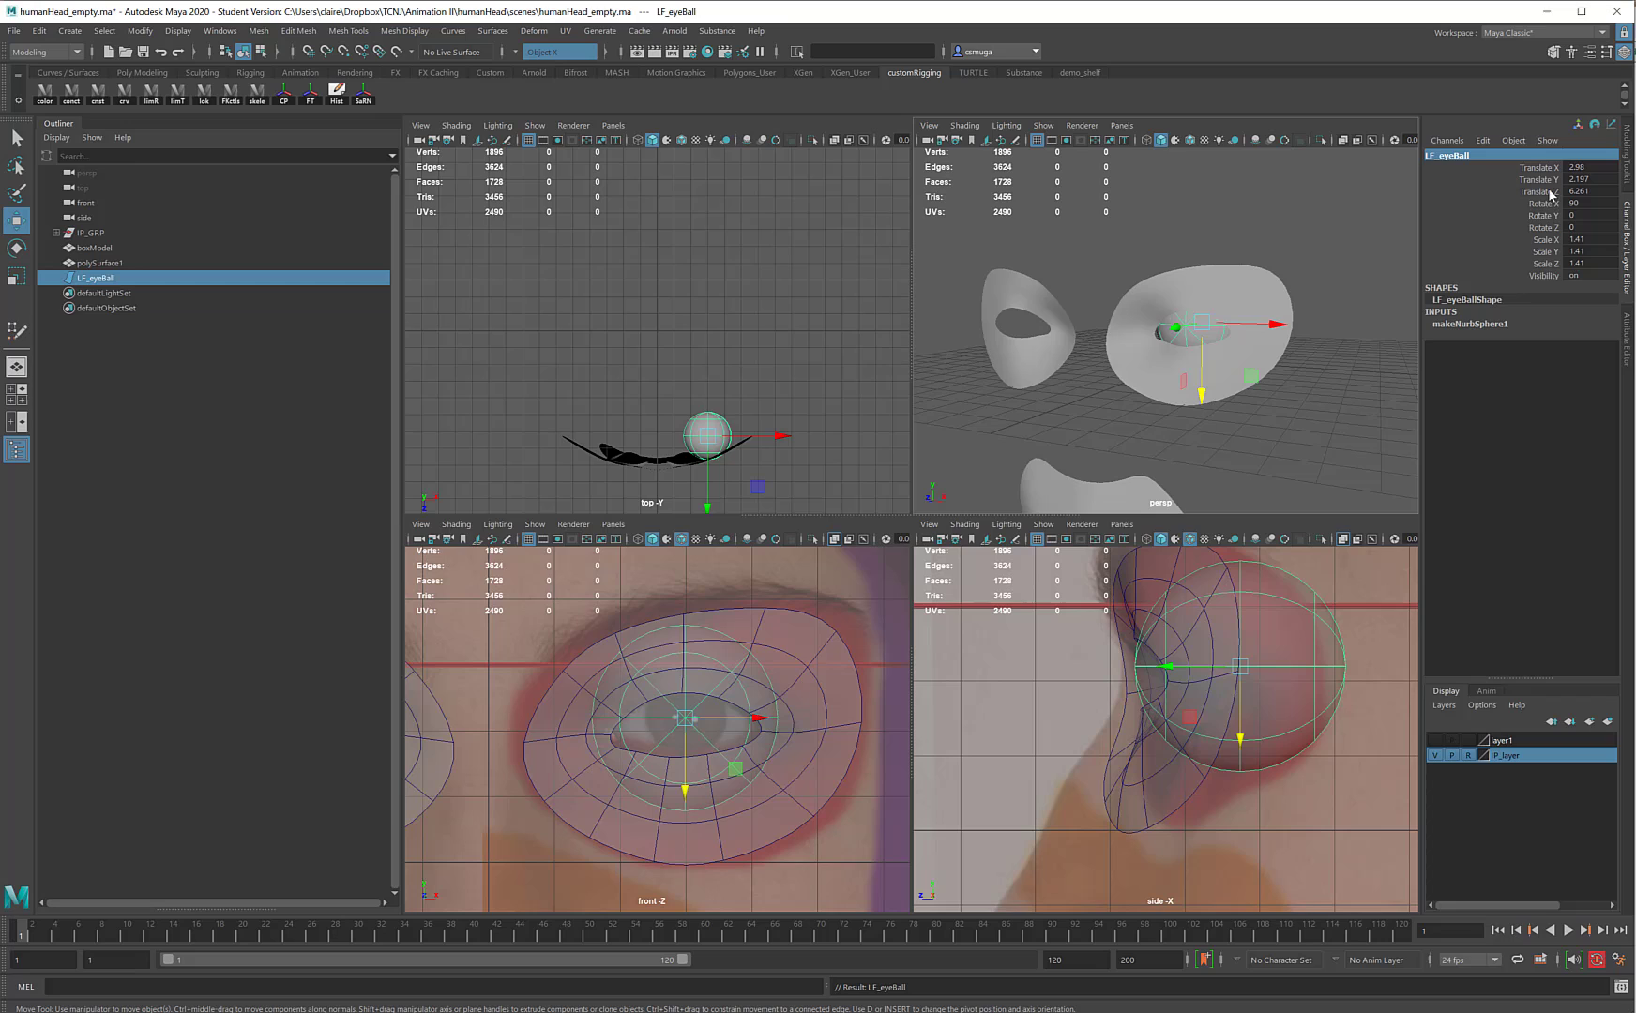
# Put LF_eyeBall on a new display layer named eyeBall_layer and hide it
pyautogui.click(1607, 721)
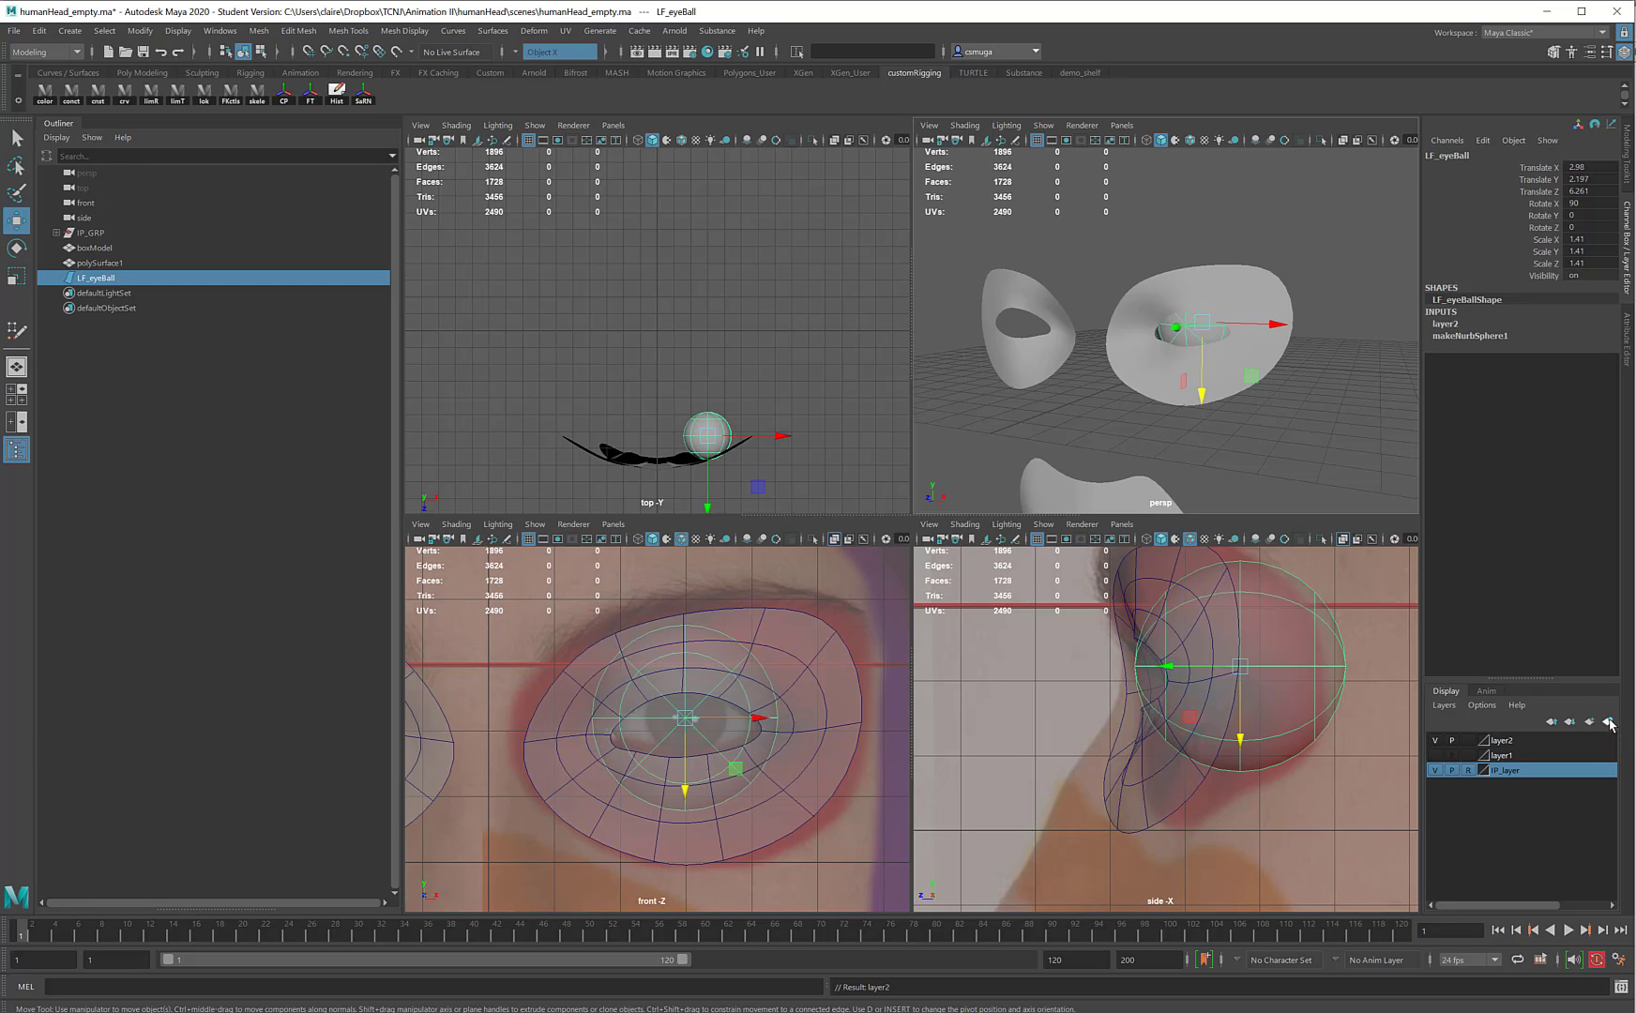
pyautogui.doubleClick(1506, 740)
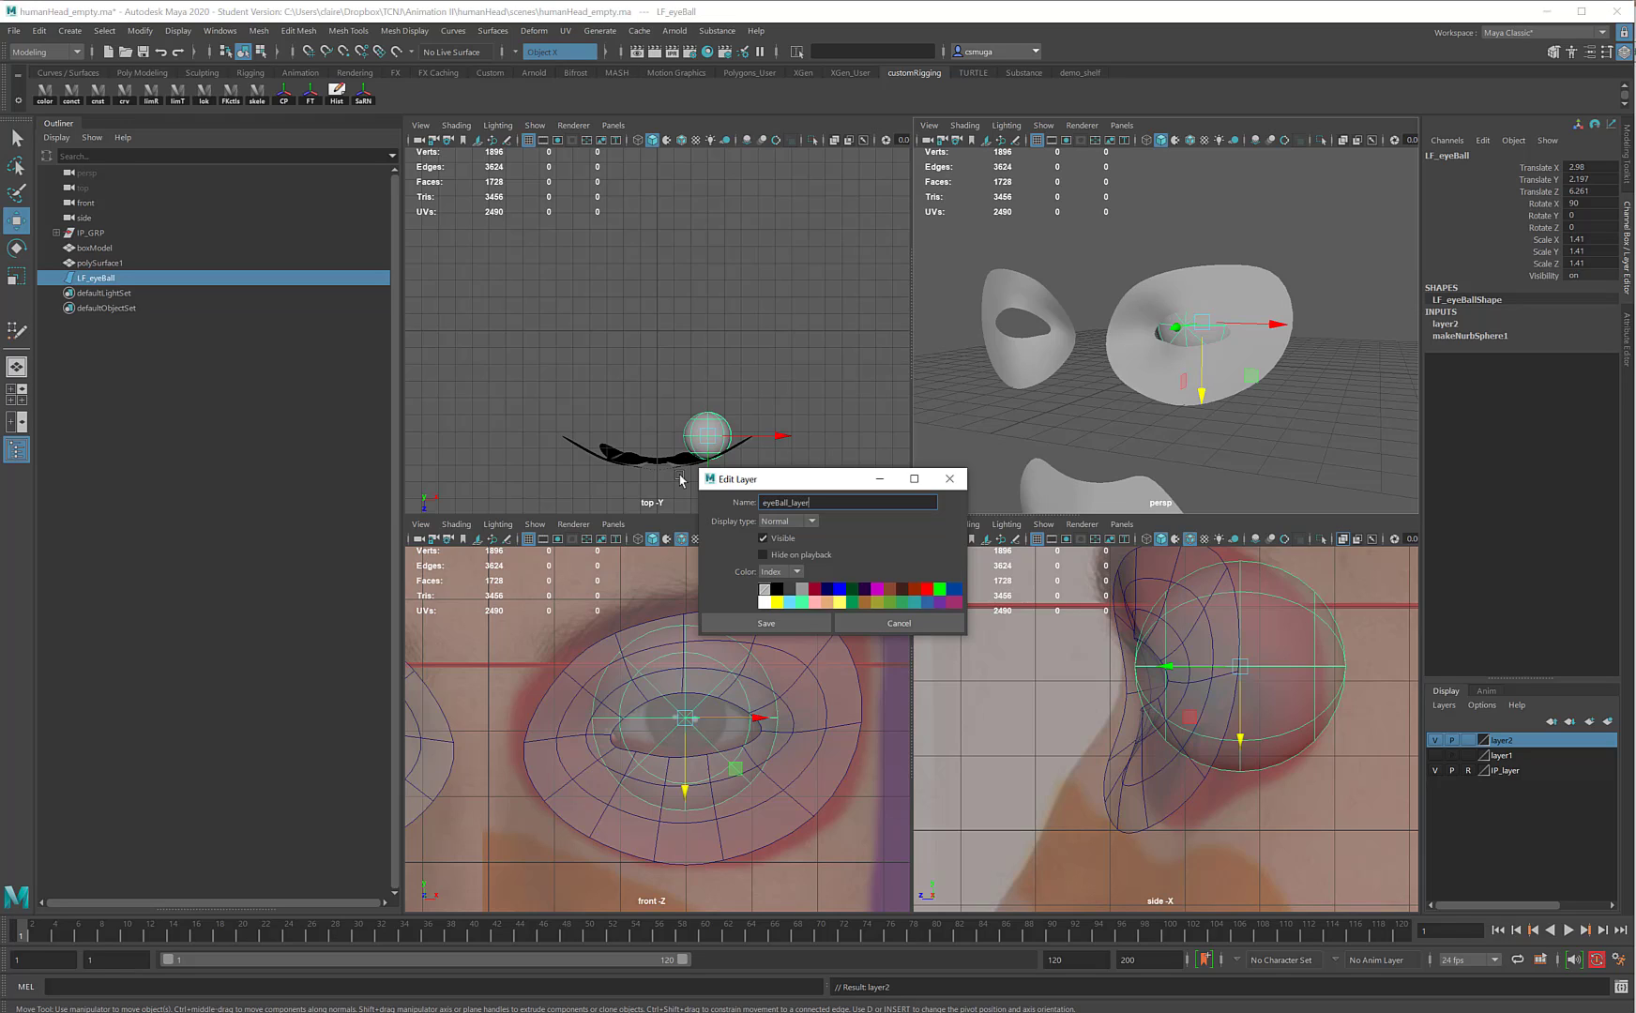
pyautogui.write('eyeBall_layer')
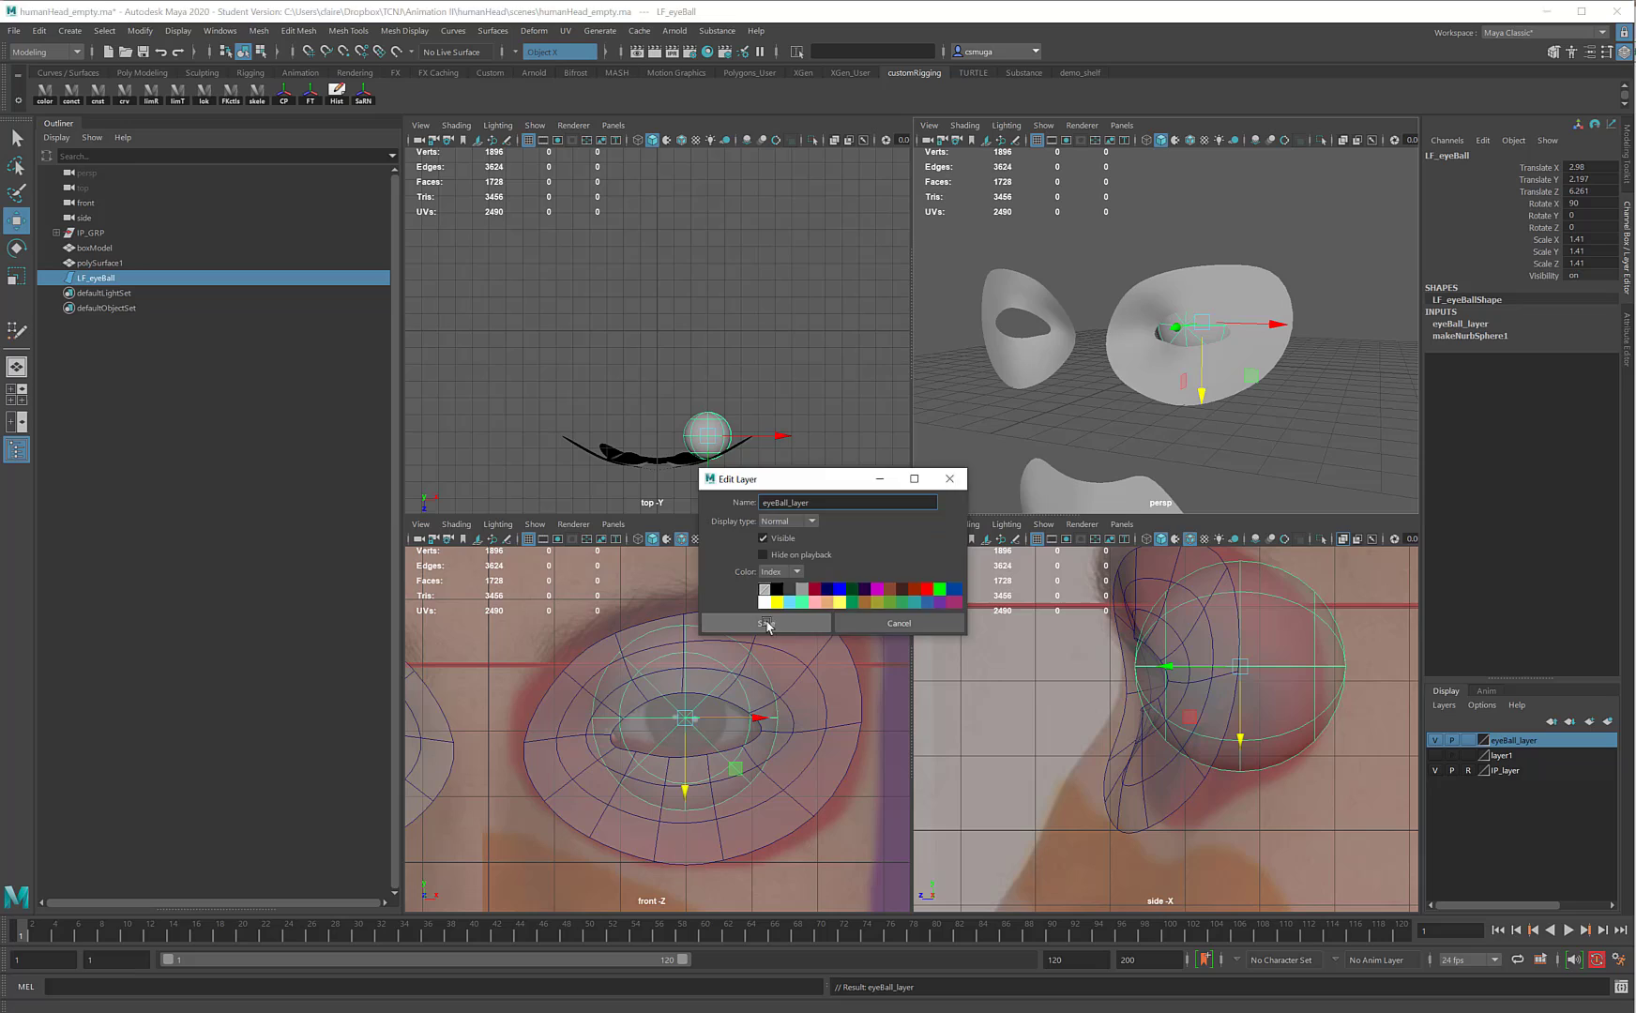
pyautogui.click(766, 623)
pyautogui.click(1436, 740)
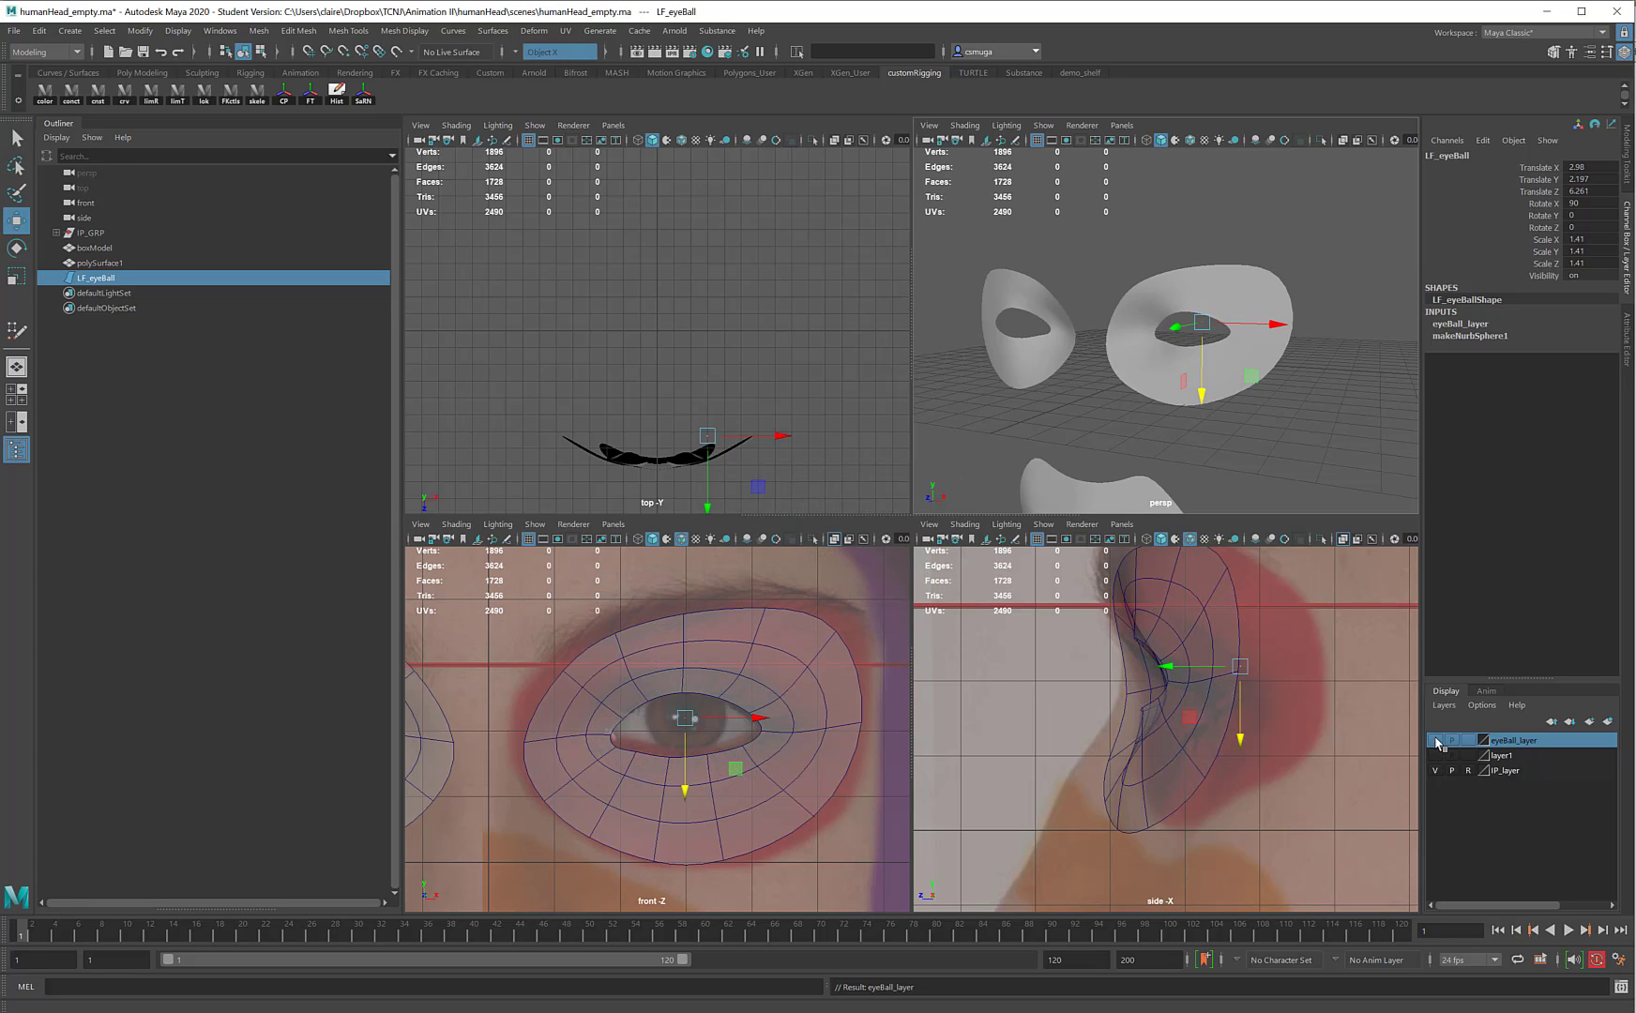
pyautogui.click(1206, 414)
# Frame the lips in the side and front views and select the lip-corner vertices
pyautogui.click(1205, 396)
pyautogui.keyDown('alt'); pyautogui.moveTo(1206, 396); pyautogui.dragTo(1146, 459); pyautogui.keyUp('alt')
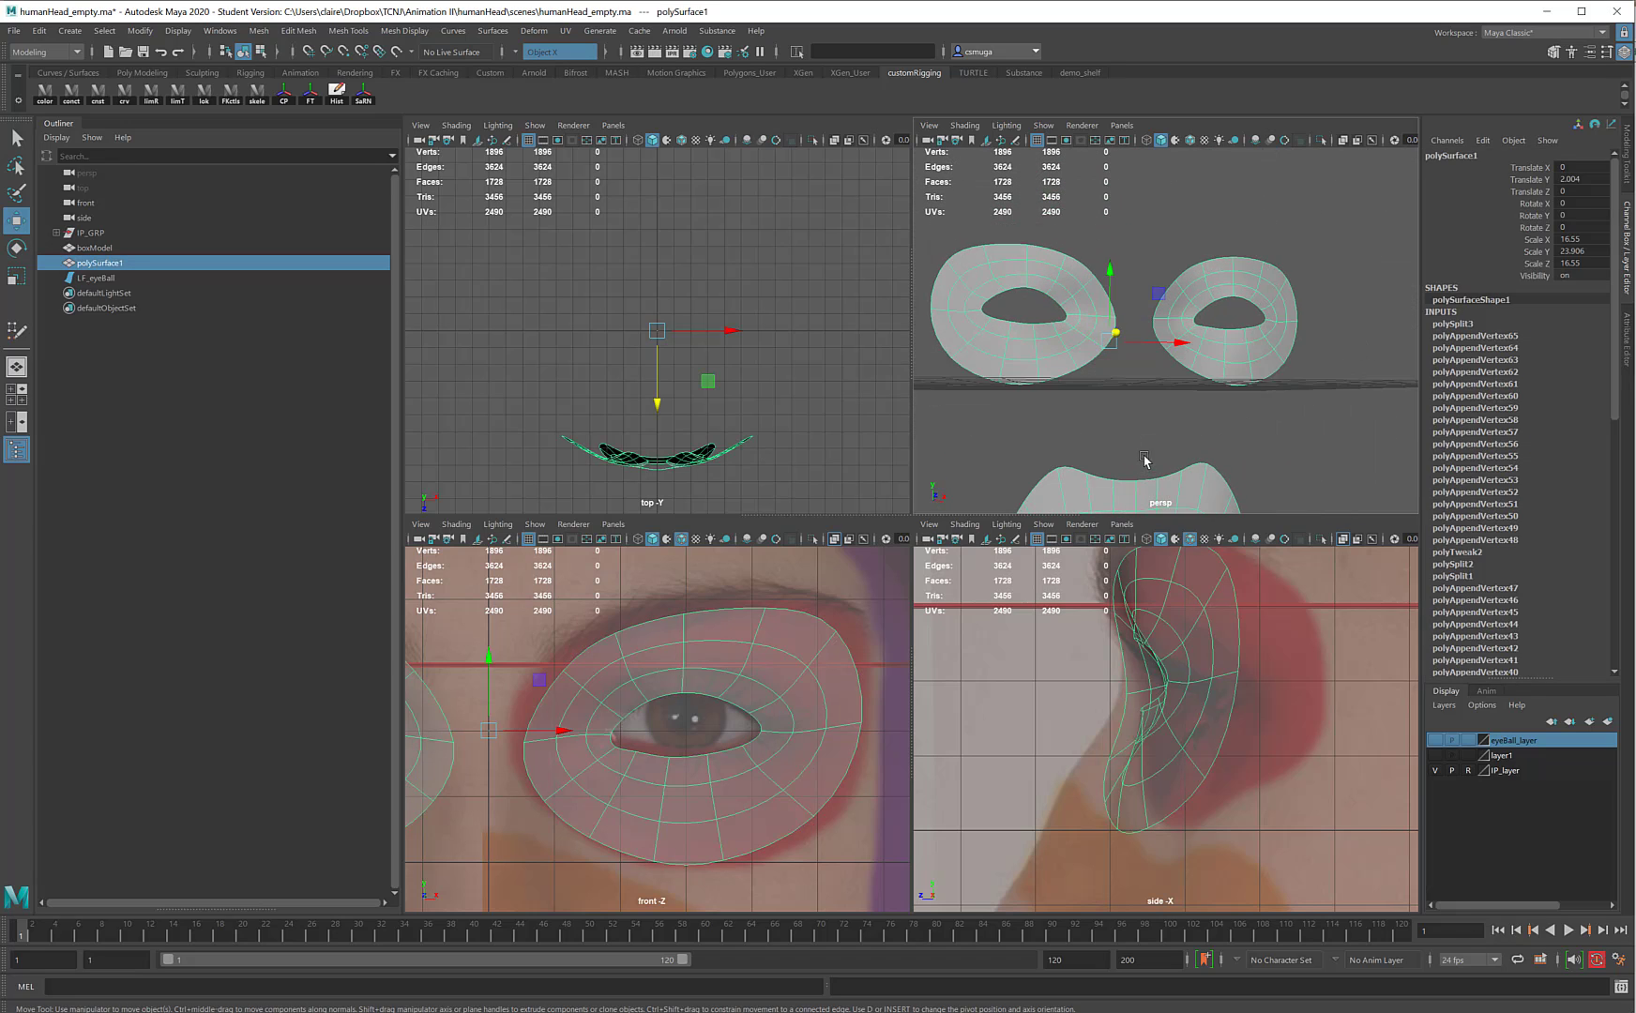
pyautogui.keyDown('alt'); pyautogui.moveTo(1146, 460); pyautogui.dragTo(1146, 236, button='right'); pyautogui.keyUp('alt')
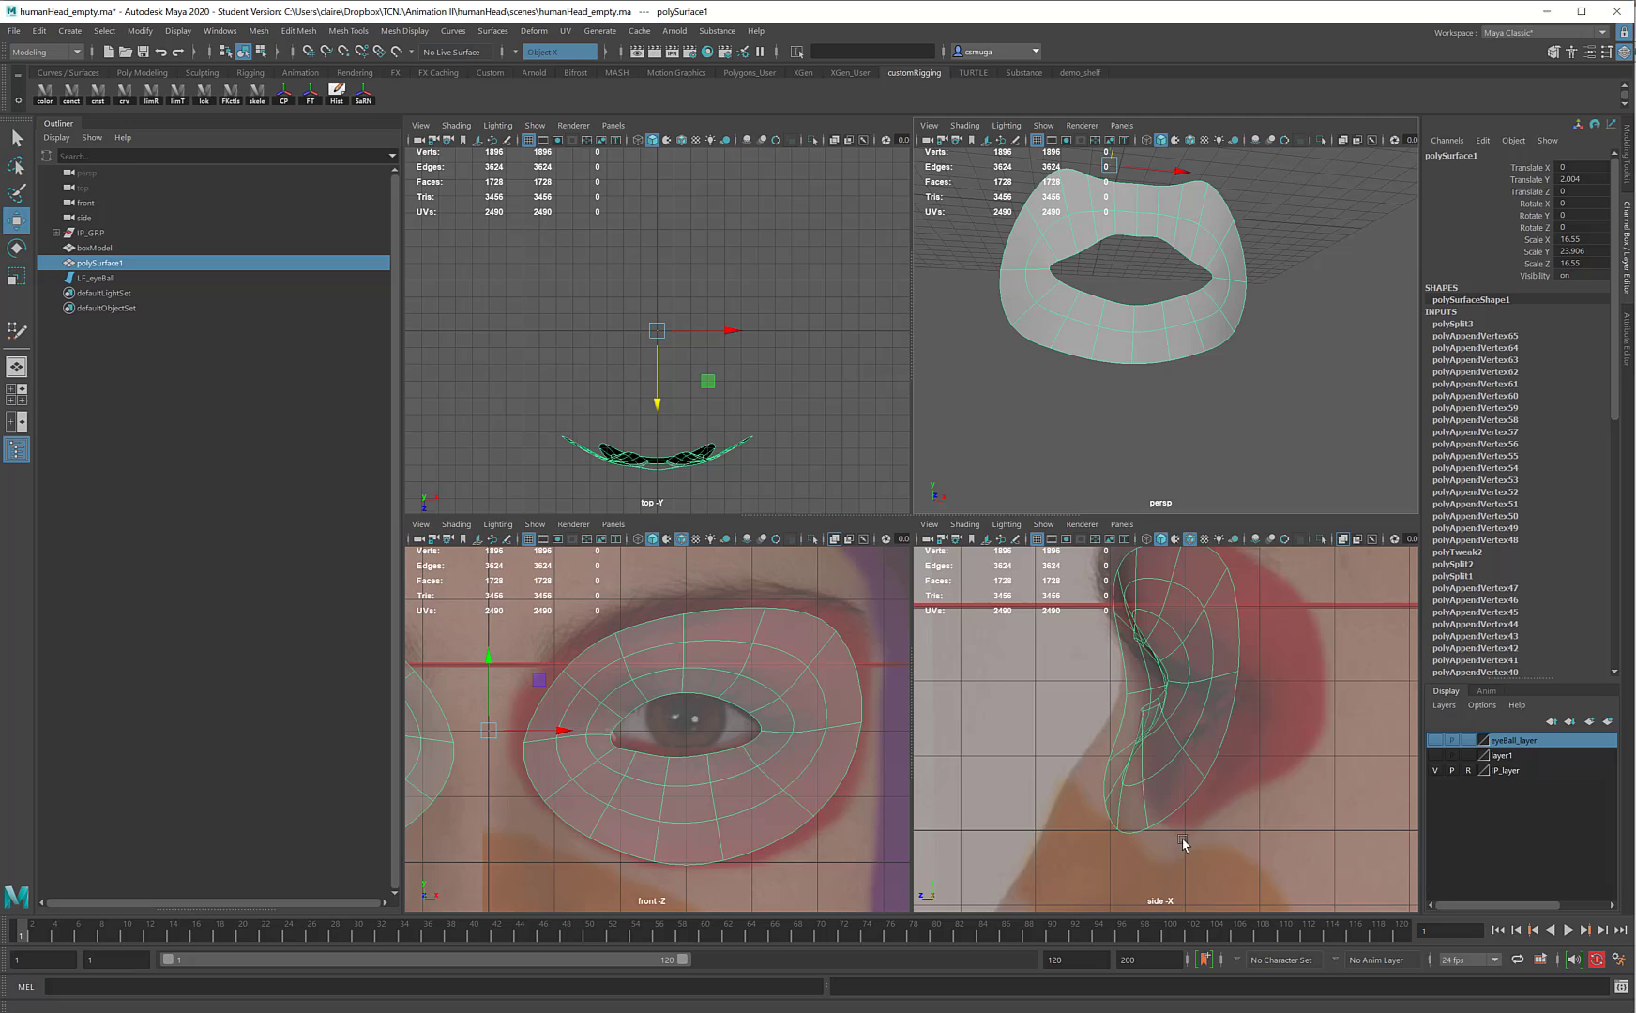
pyautogui.keyDown('alt'); pyautogui.moveTo(1179, 900); pyautogui.dragTo(1265, 517, button='middle'); pyautogui.keyUp('alt')
pyautogui.keyDown('alt'); pyautogui.moveTo(1291, 667); pyautogui.dragTo(1297, 573, button='middle'); pyautogui.keyUp('alt')
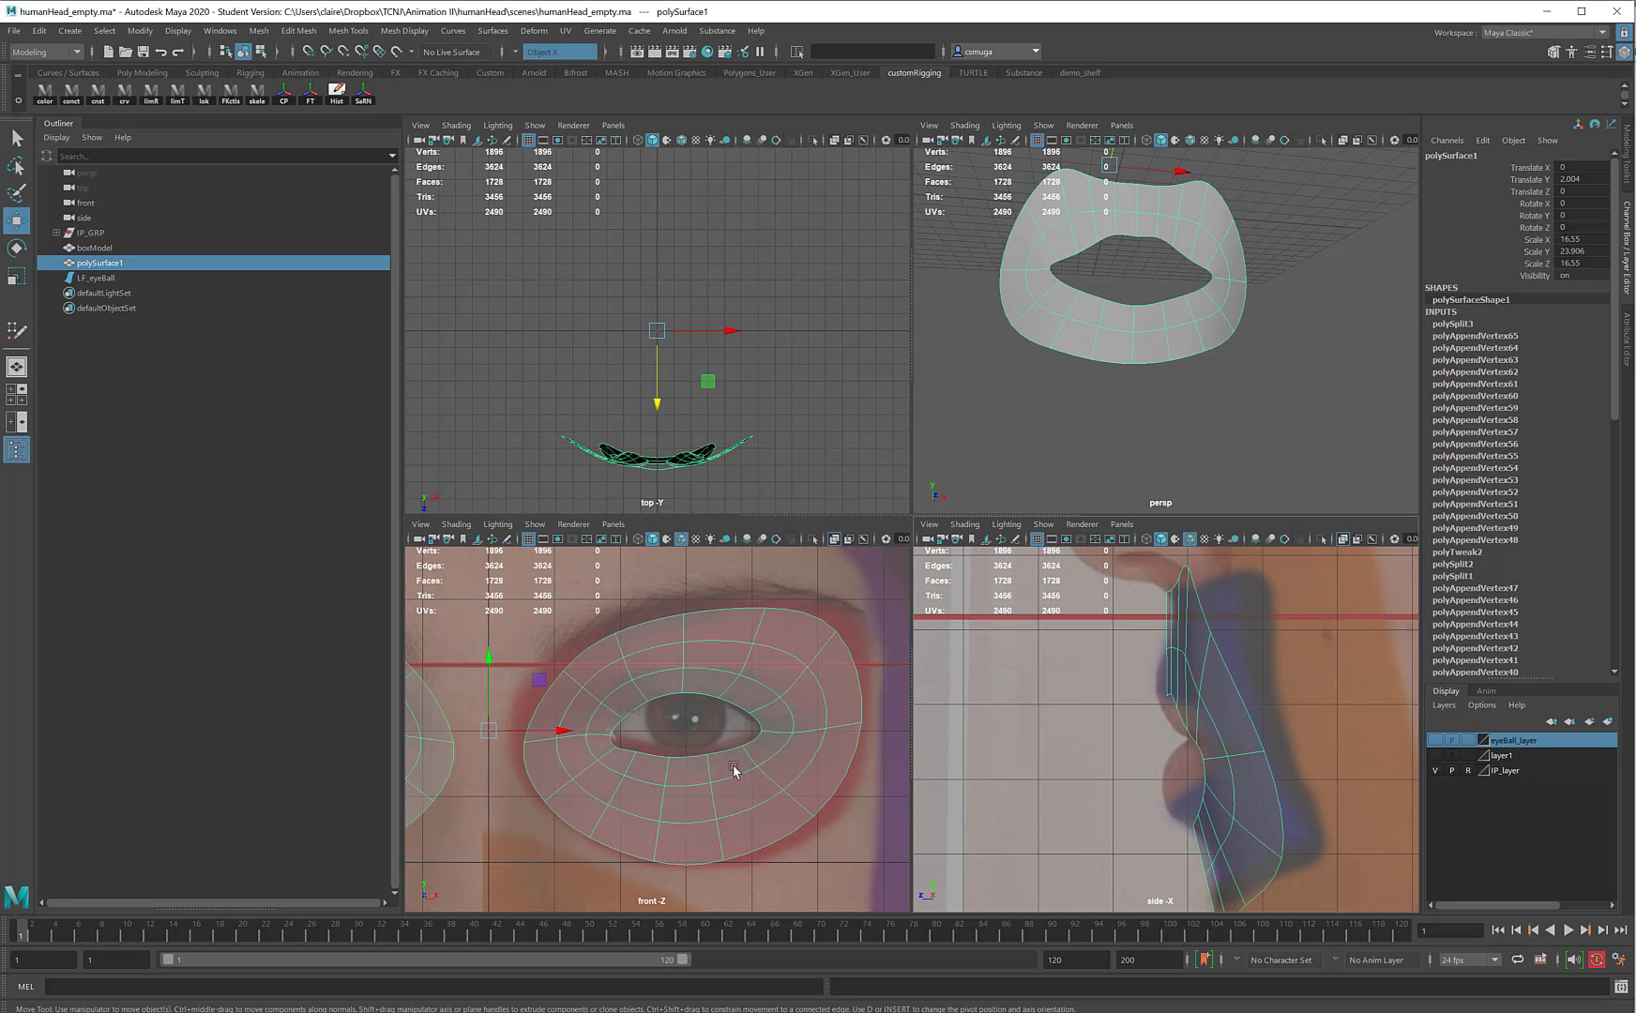
pyautogui.keyDown('alt'); pyautogui.moveTo(733, 768); pyautogui.dragTo(807, 662, button='middle'); pyautogui.keyUp('alt')
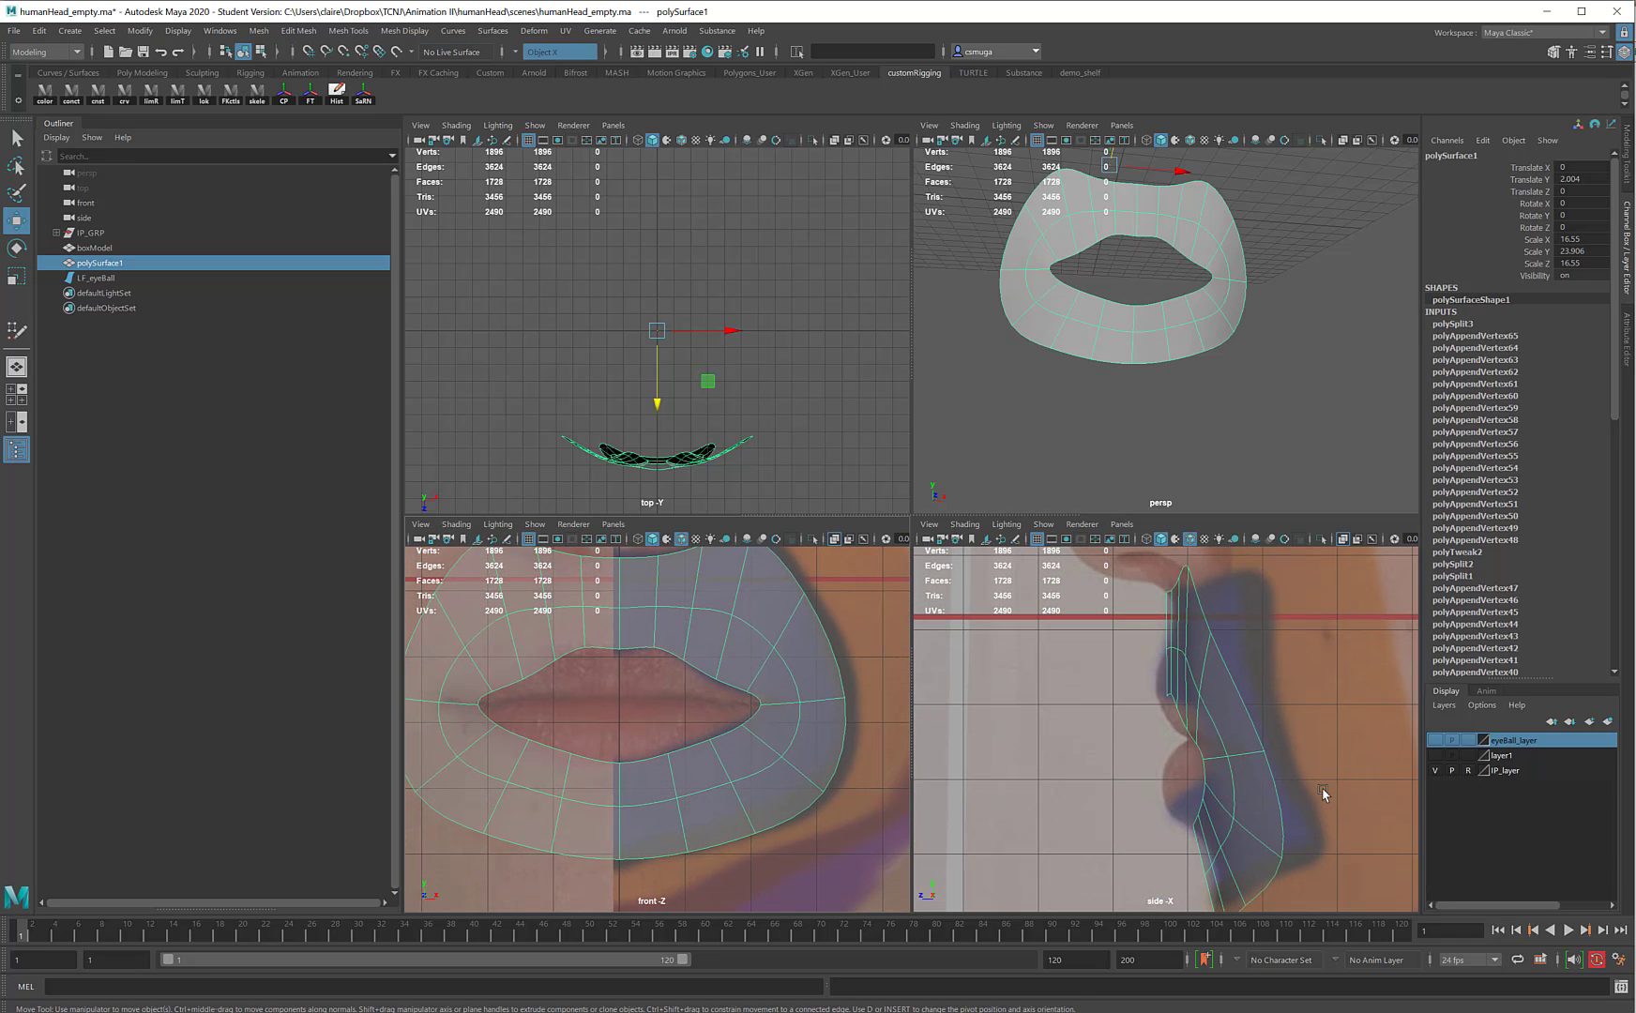
pyautogui.keyDown('alt'); pyautogui.moveTo(1249, 769); pyautogui.dragTo(1242, 713, button='middle'); pyautogui.keyUp('alt')
pyautogui.keyDown('alt'); pyautogui.moveTo(749, 730); pyautogui.dragTo(710, 699, button='right'); pyautogui.keyUp('alt')
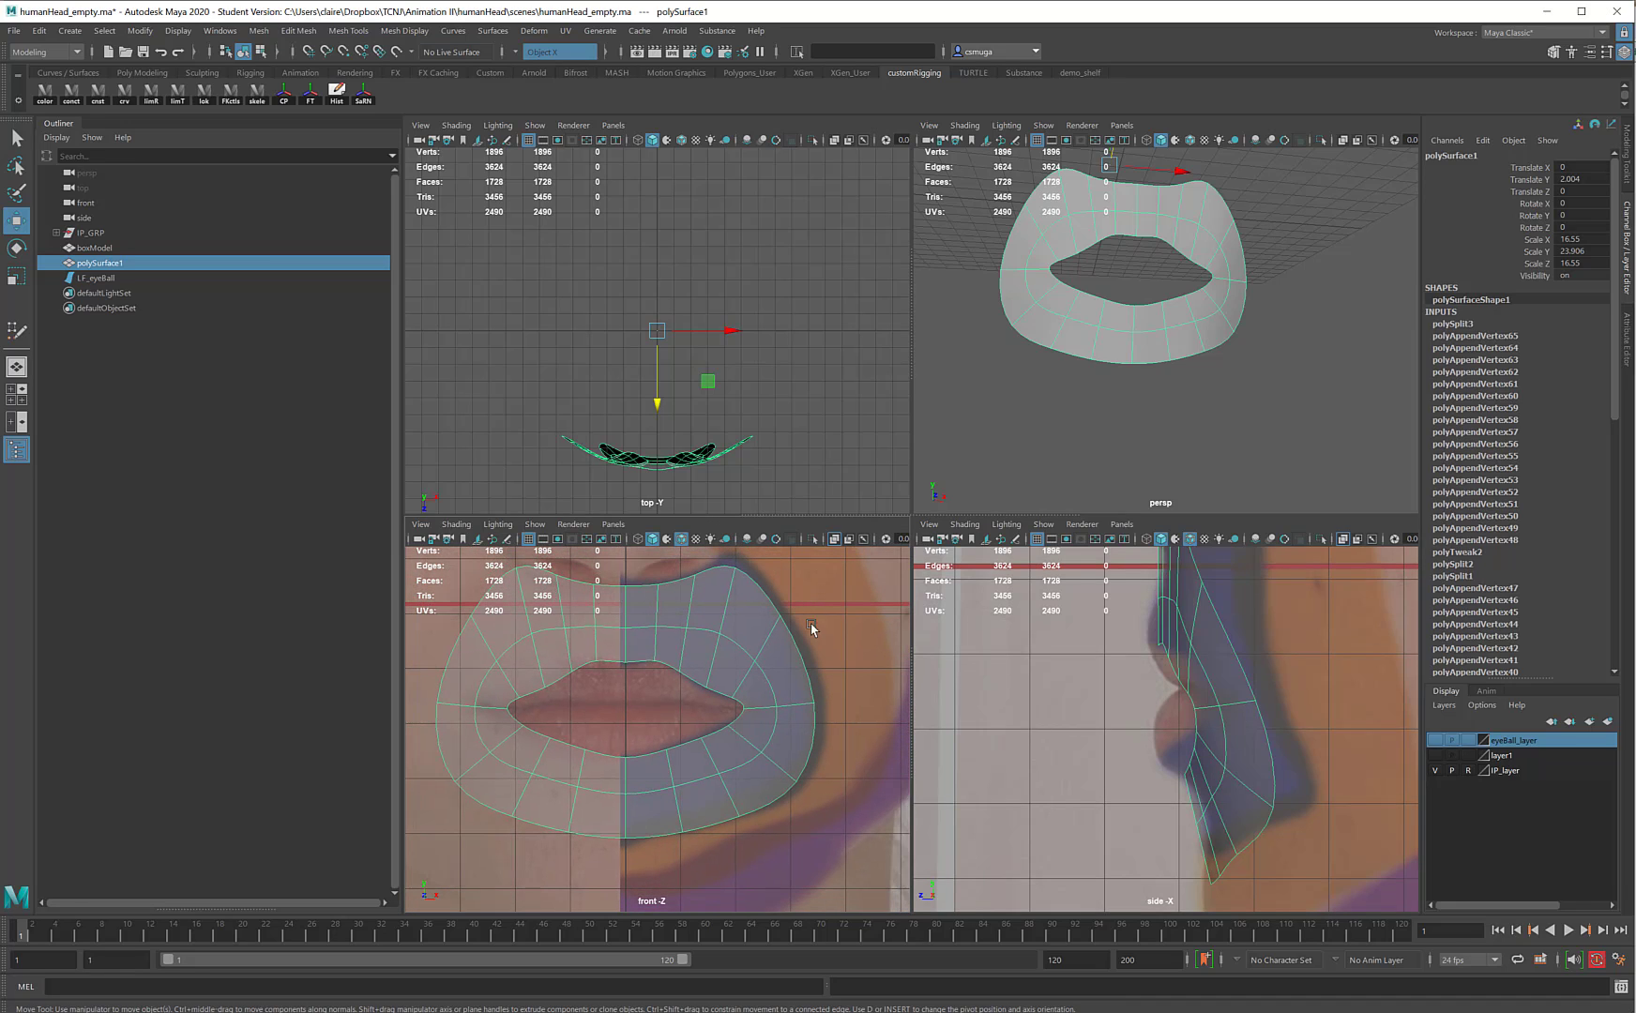
pyautogui.keyDown('alt'); pyautogui.moveTo(1238, 680); pyautogui.dragTo(1235, 771, button='middle'); pyautogui.keyUp('alt')
pyautogui.moveTo(1206, 668); pyautogui.dragTo(1152, 666, button='right')
pyautogui.moveTo(1183, 608); pyautogui.dragTo(1192, 616)
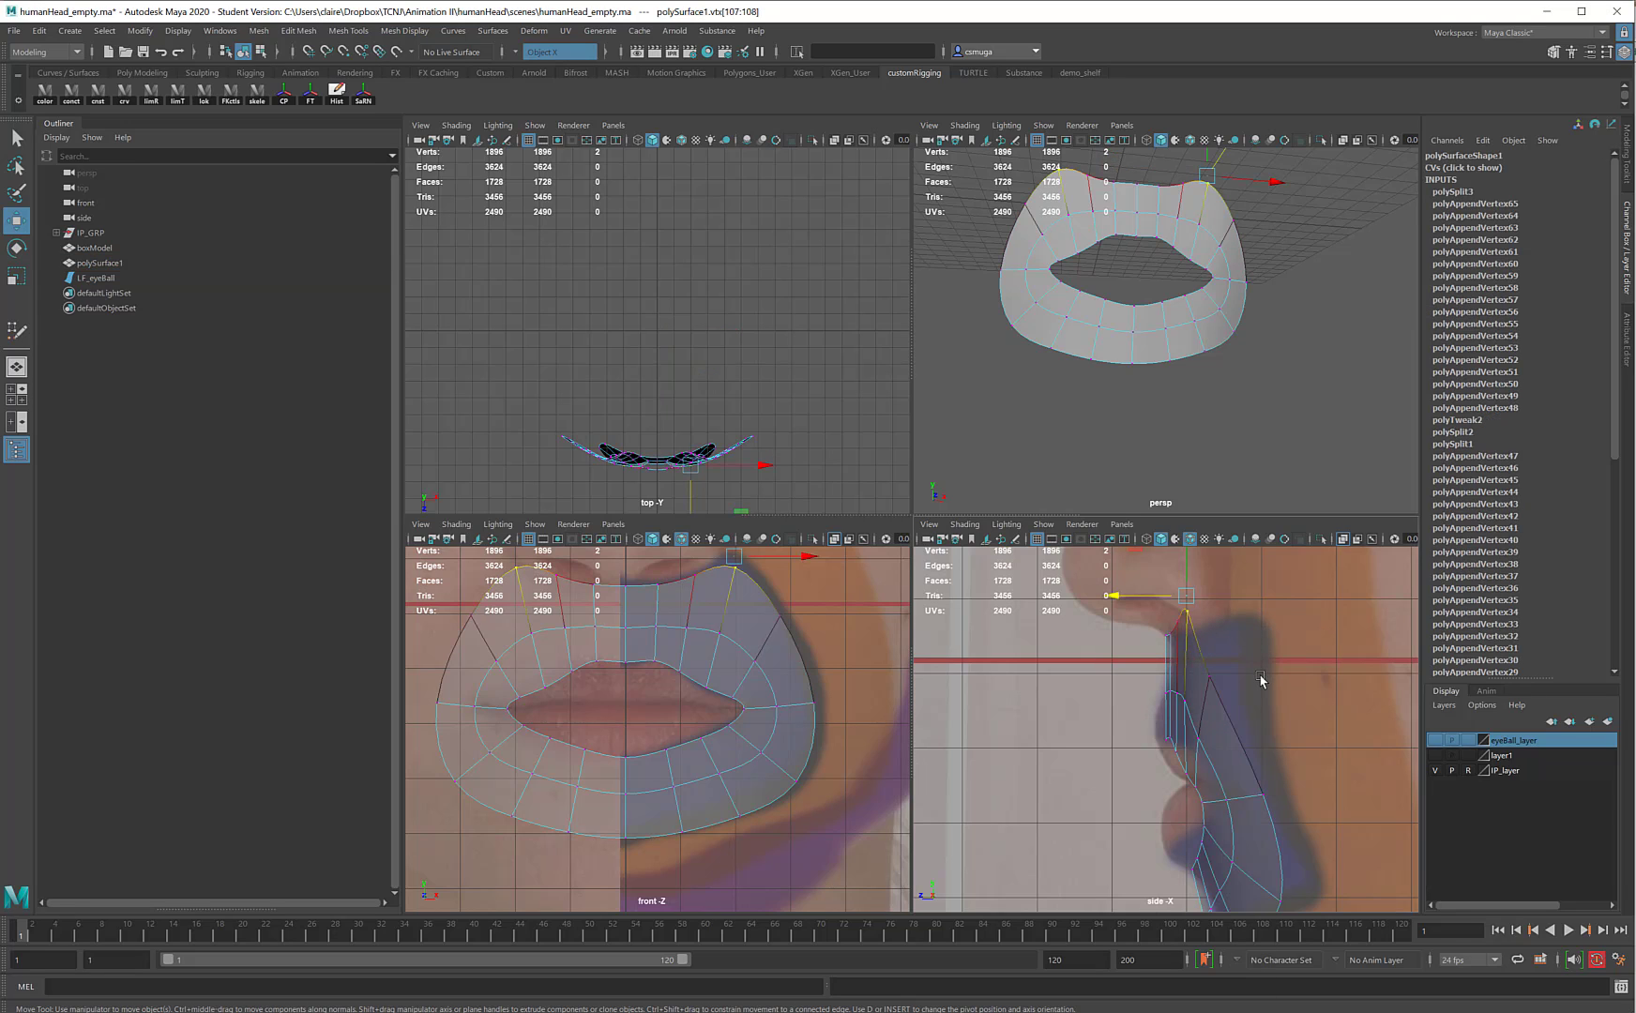
# With soft select and a wider falloff, push the lip-corner vertices forward in profile
pyautogui.press('b')
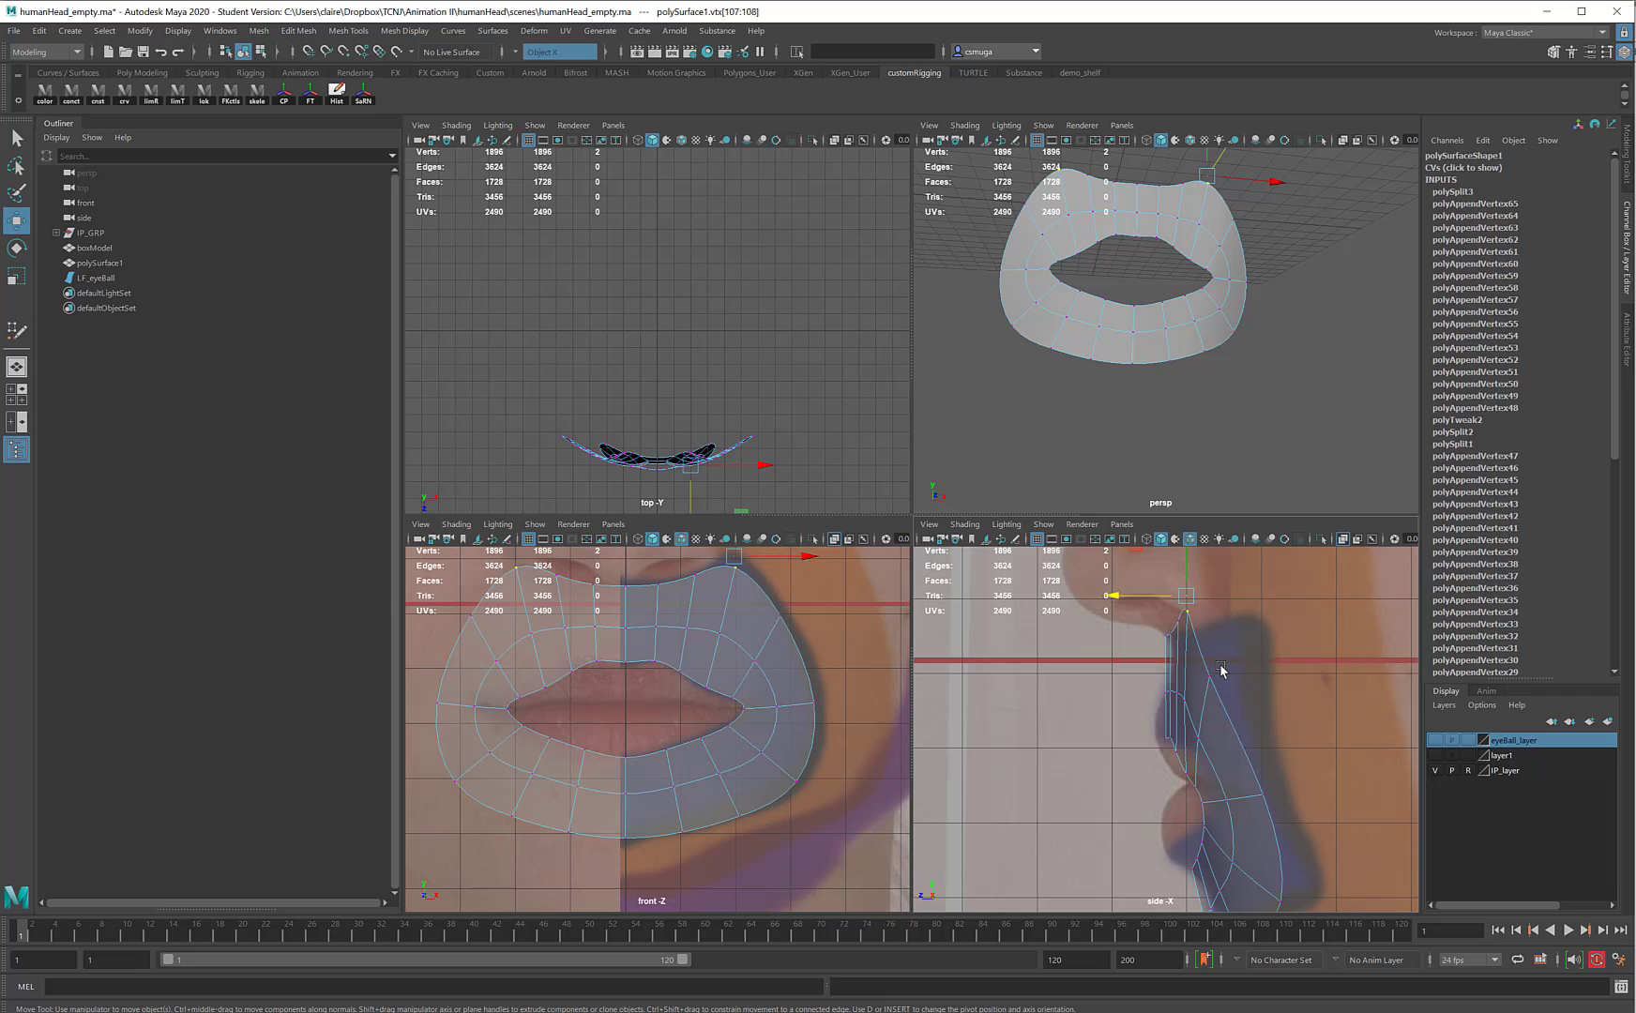
pyautogui.press('b')
pyautogui.press('1')
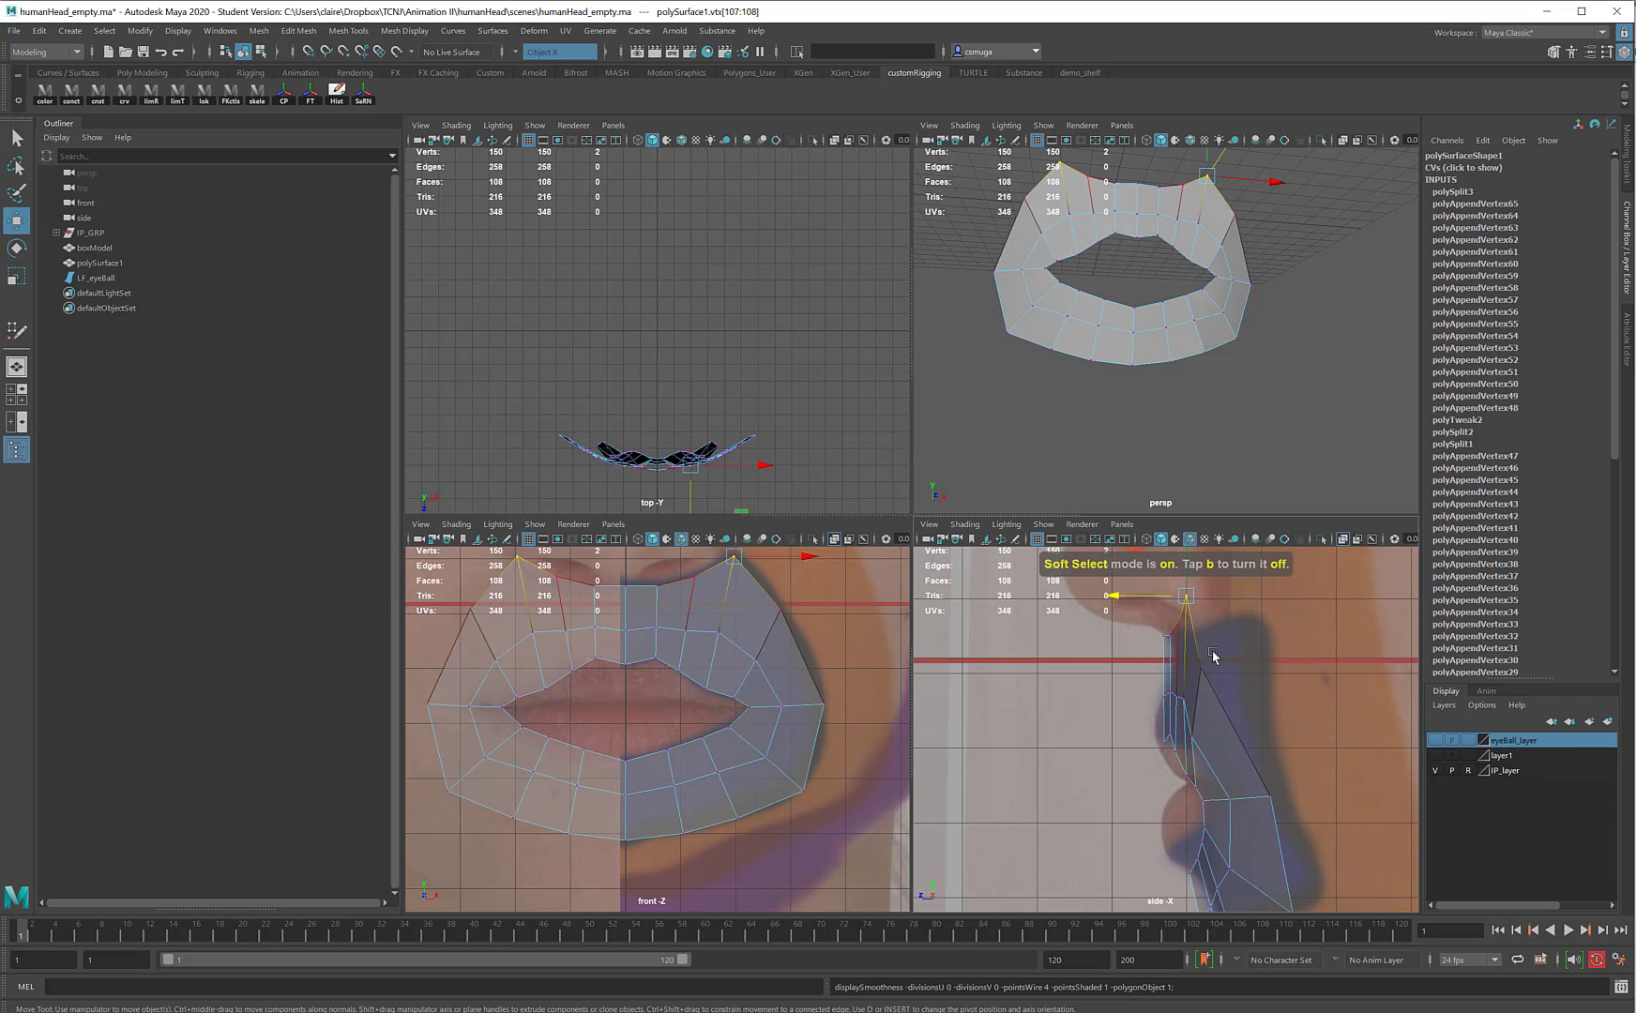
pyautogui.moveTo(1187, 650); pyautogui.dragTo(1344, 686, button='middle')
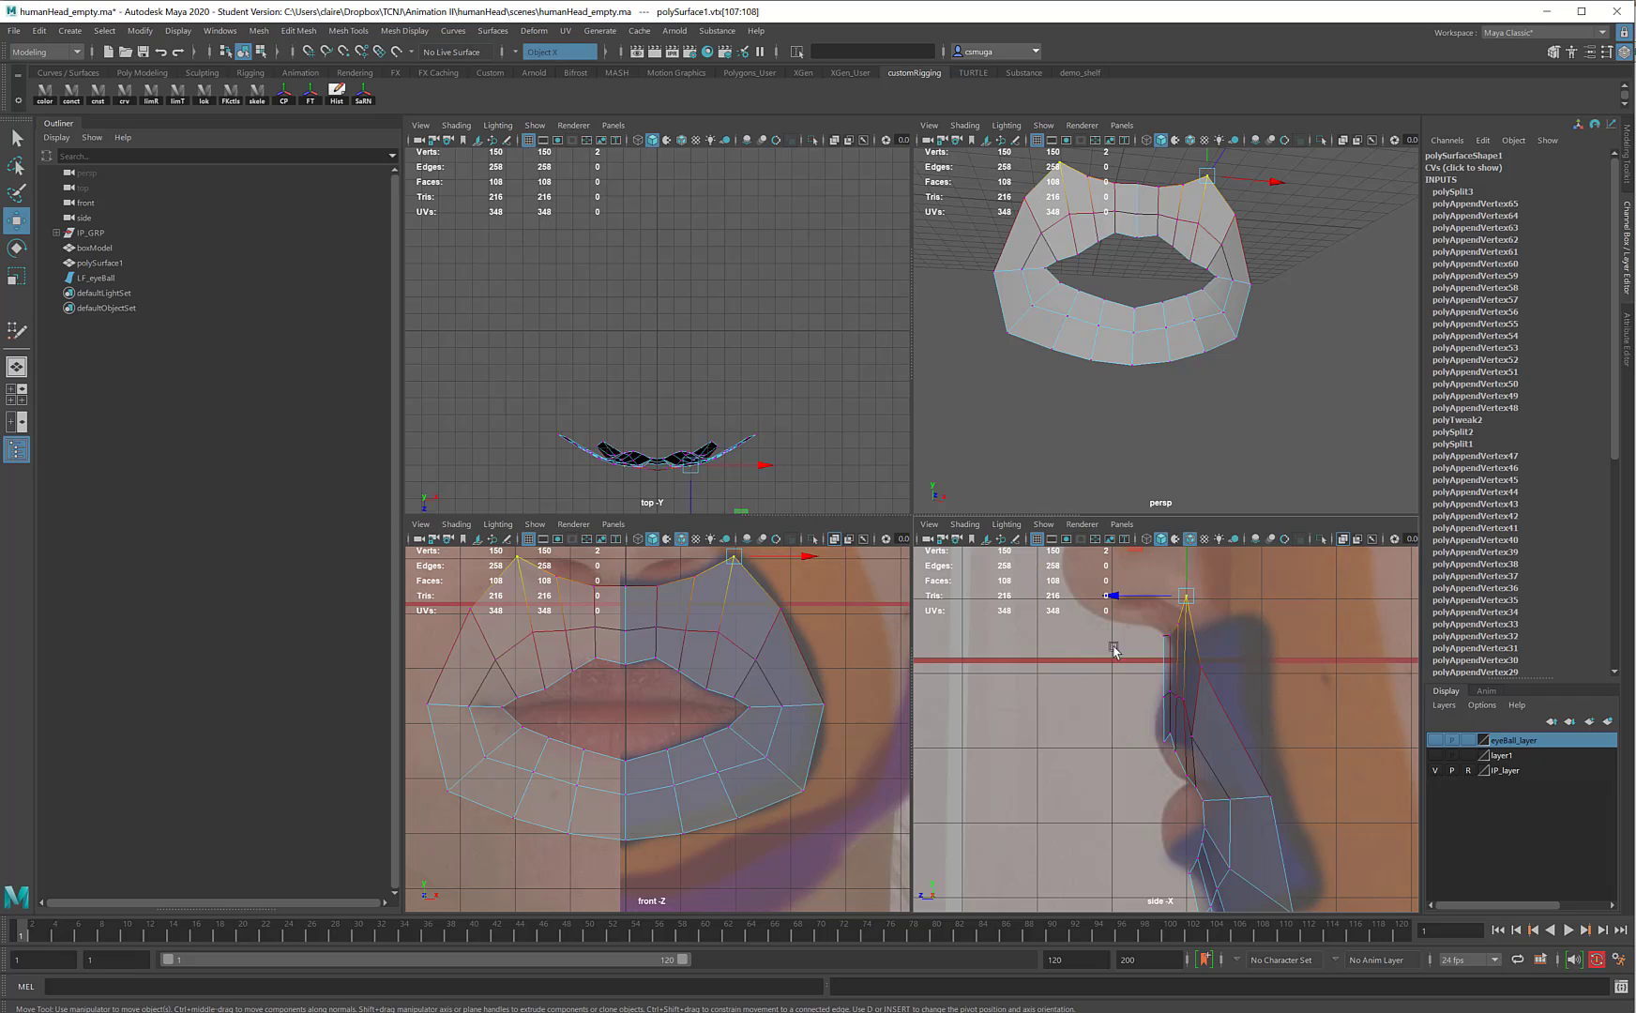
pyautogui.moveTo(1110, 596); pyautogui.dragTo(1197, 678)
pyautogui.click(1215, 670)
pyautogui.keyDown('alt'); pyautogui.moveTo(1291, 798); pyautogui.dragTo(1241, 693, button='middle'); pyautogui.keyUp('alt')
pyautogui.moveTo(1235, 684); pyautogui.dragTo(1248, 731)
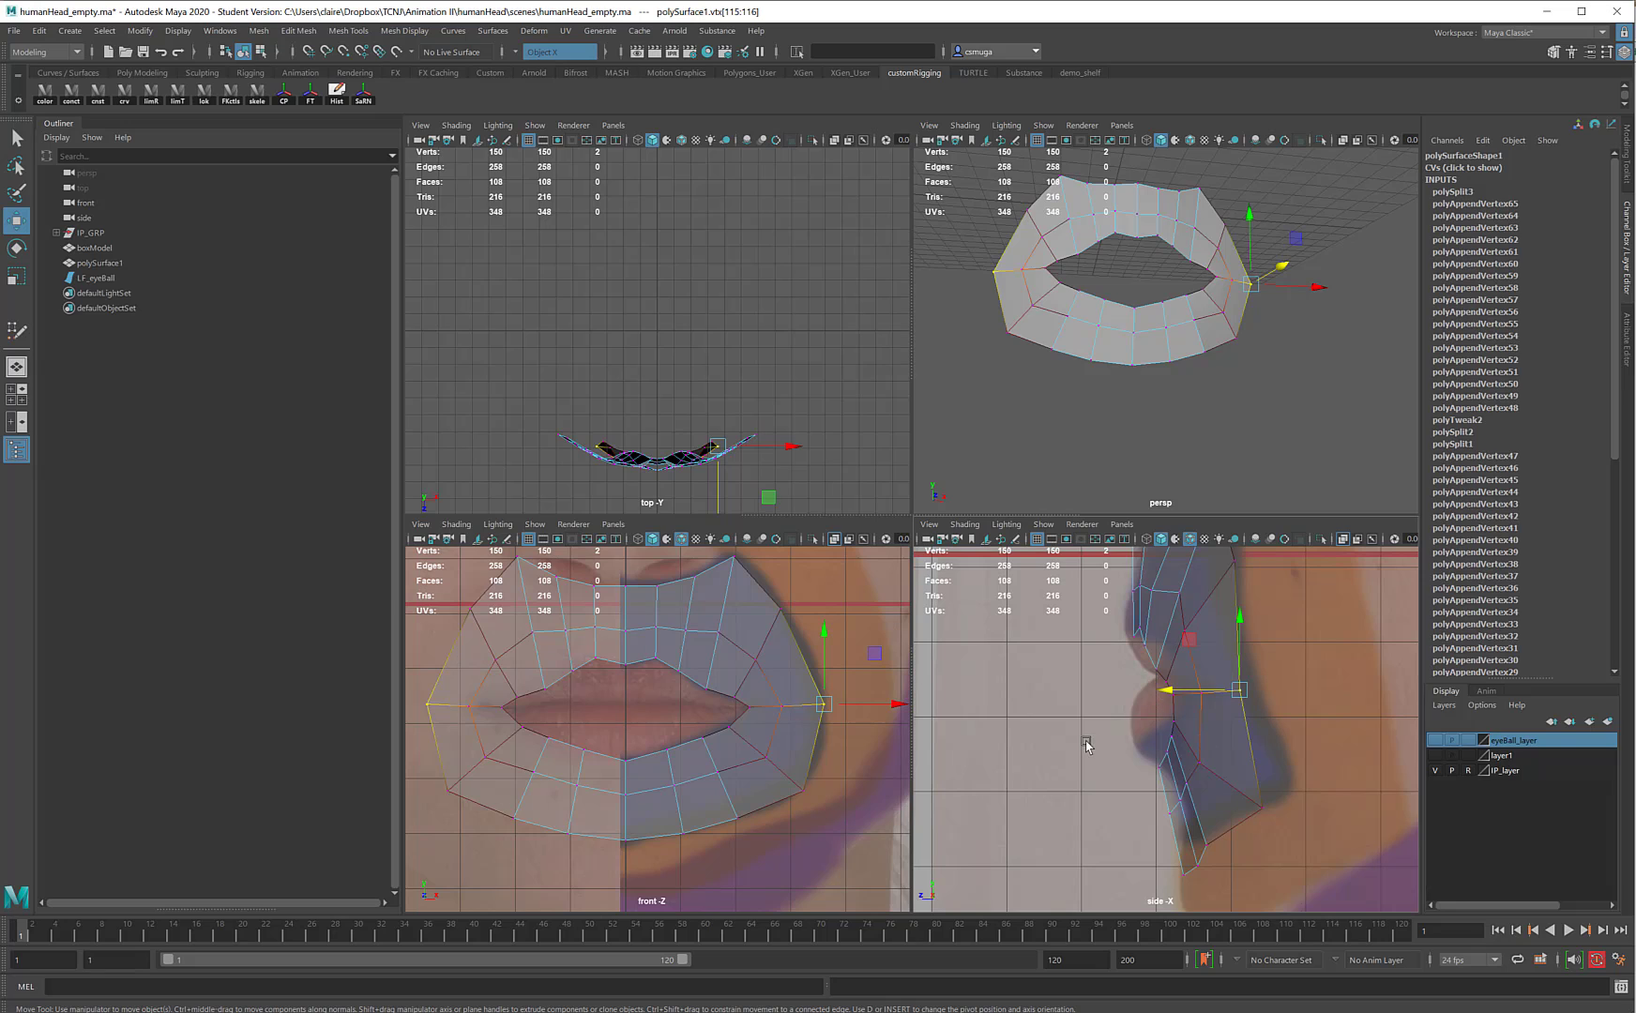
pyautogui.click(1175, 696)
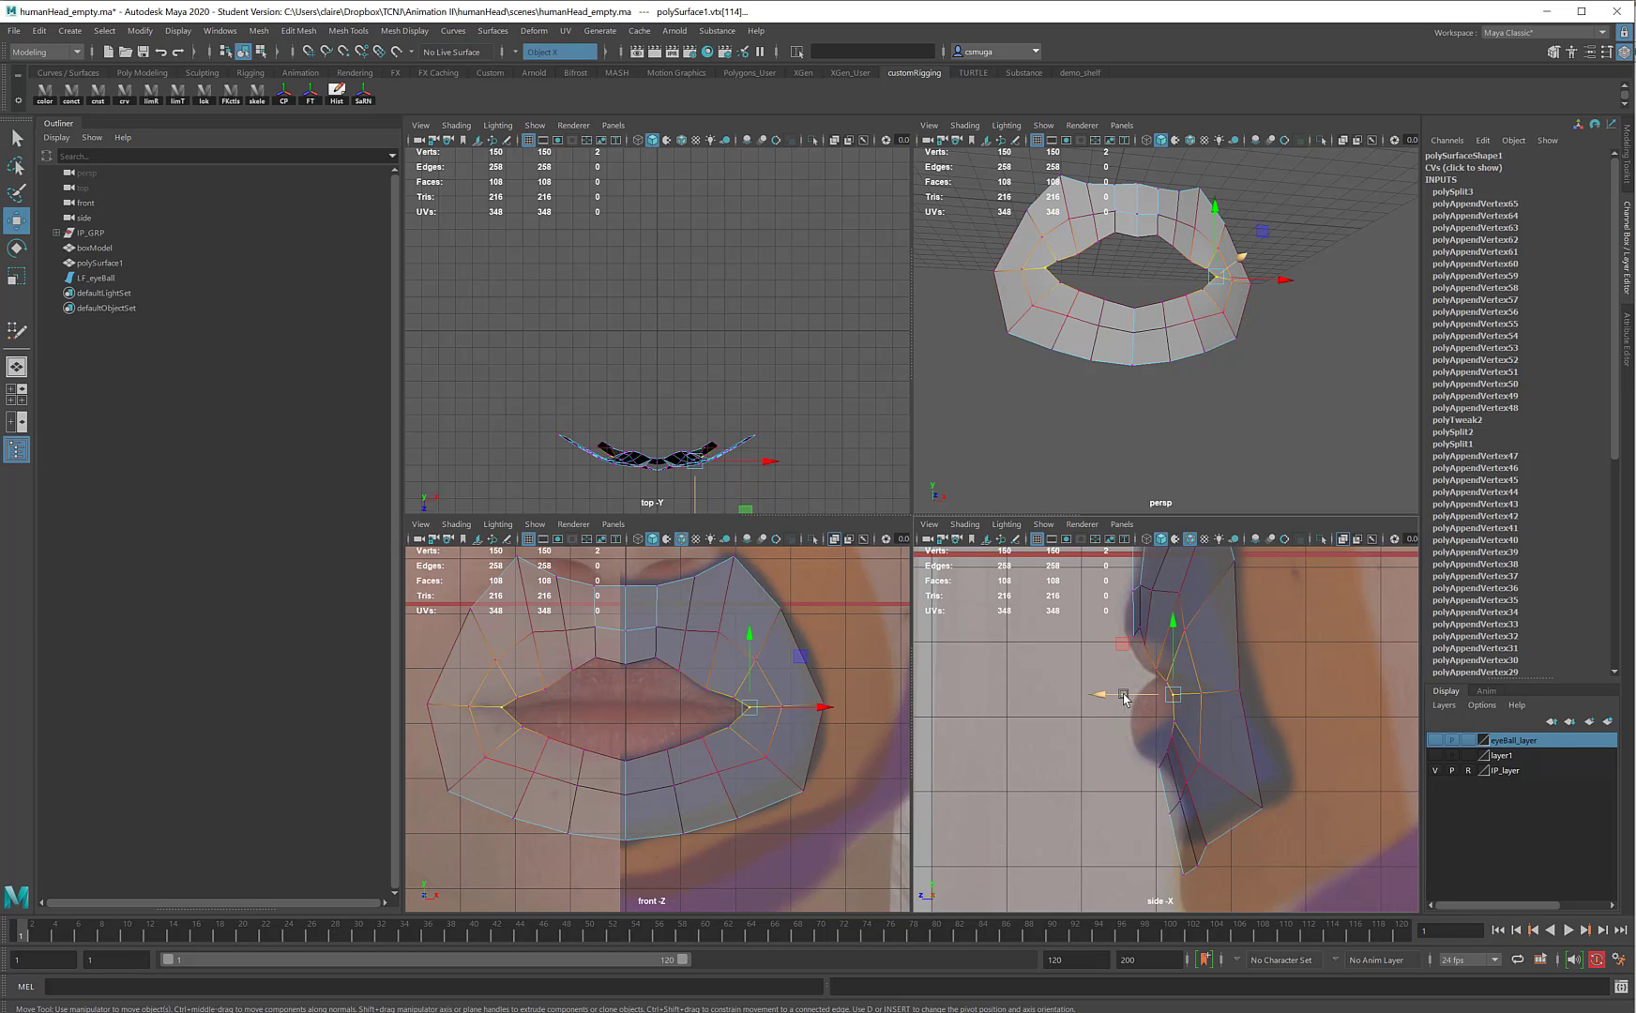
pyautogui.moveTo(1126, 699); pyautogui.dragTo(1139, 697)
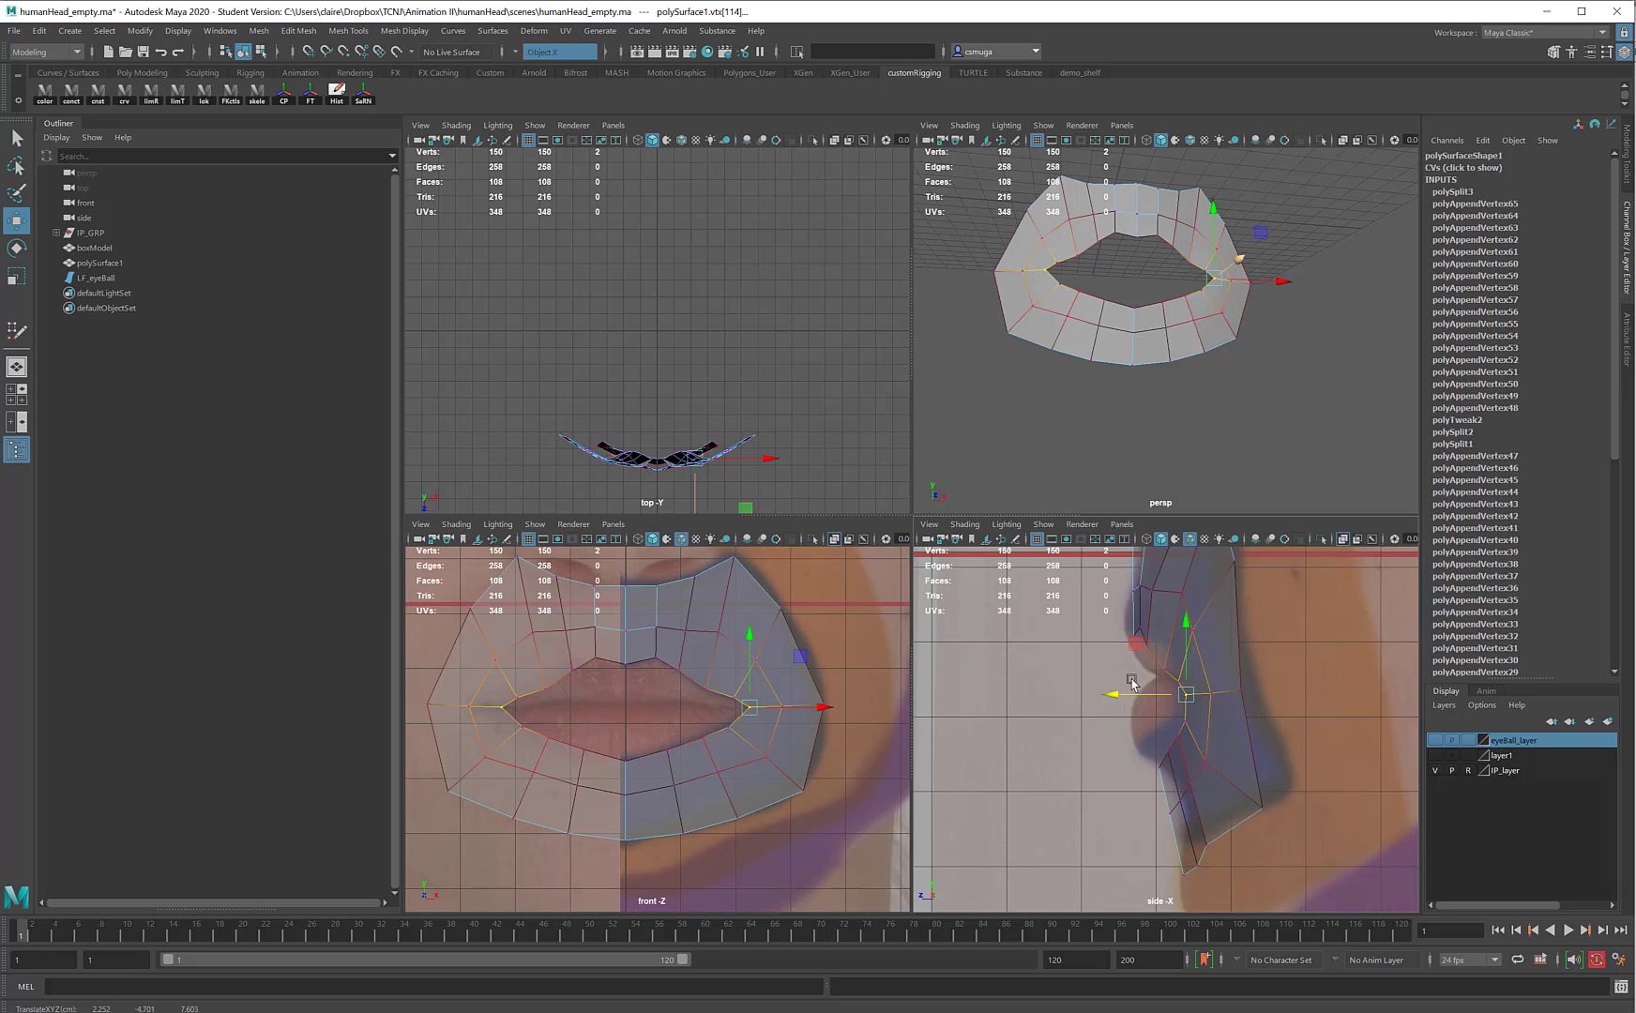
# Adjust the upper-lip centre and lower lip-corner vertices in depth to match the profile
pyautogui.keyDown('alt'); pyautogui.moveTo(1133, 685); pyautogui.dragTo(1117, 797, button='middle'); pyautogui.keyUp('alt')
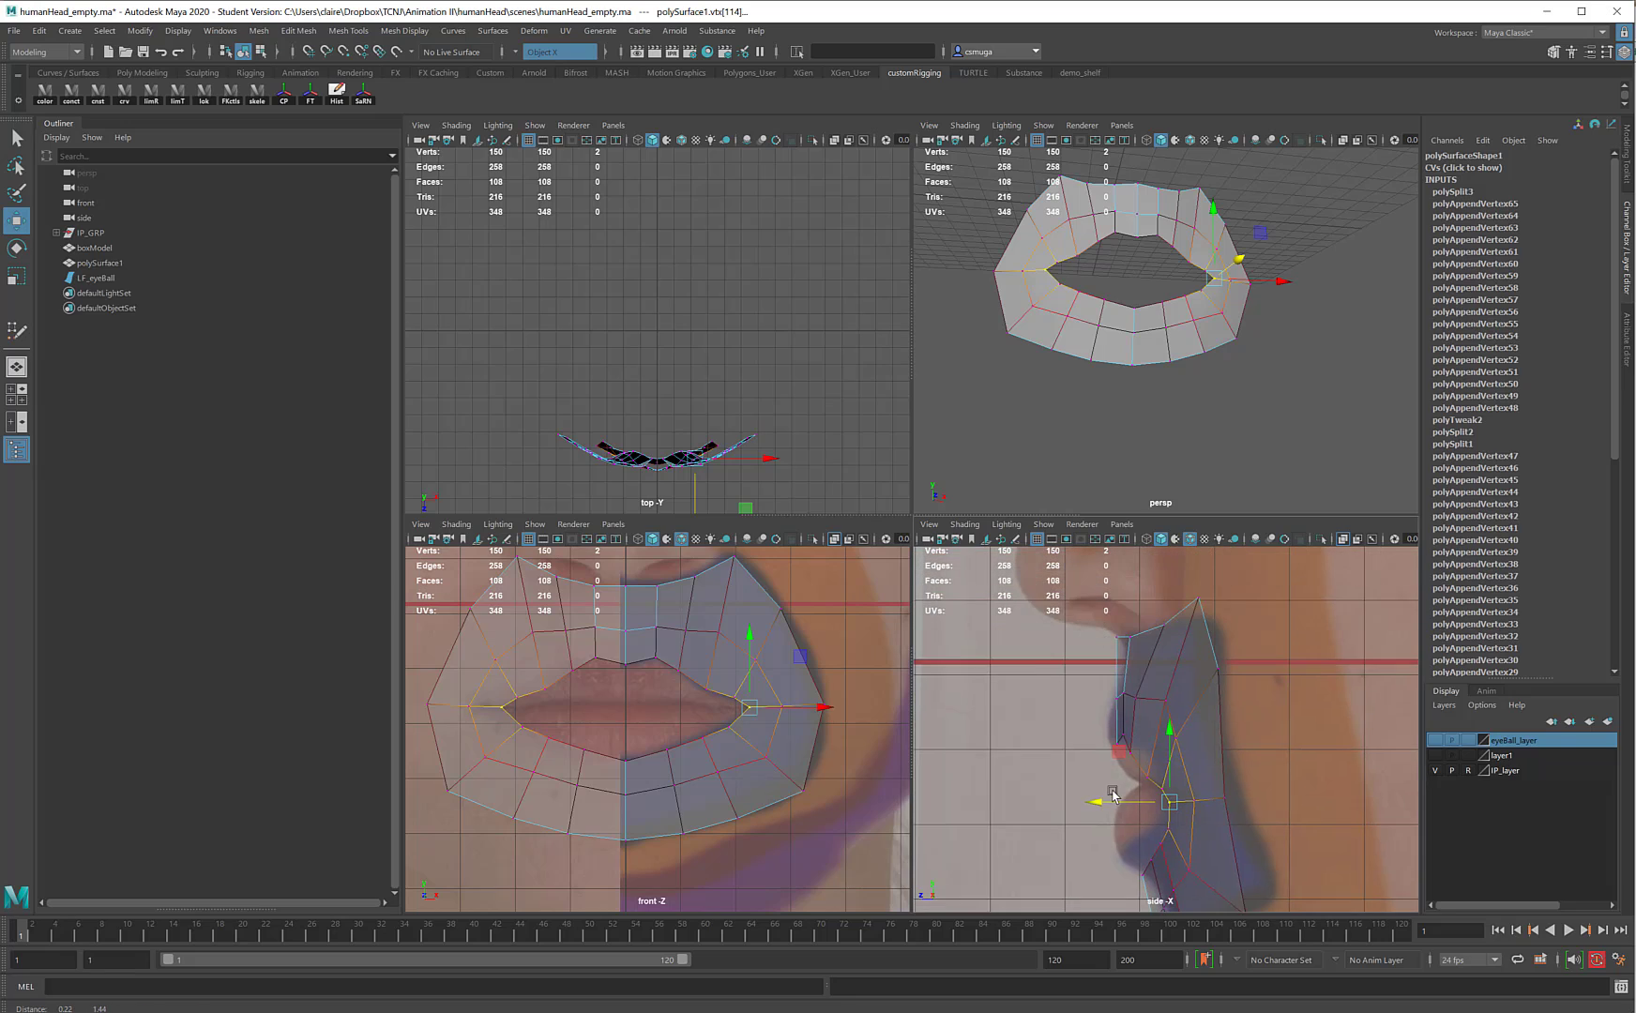
pyautogui.click(1116, 701)
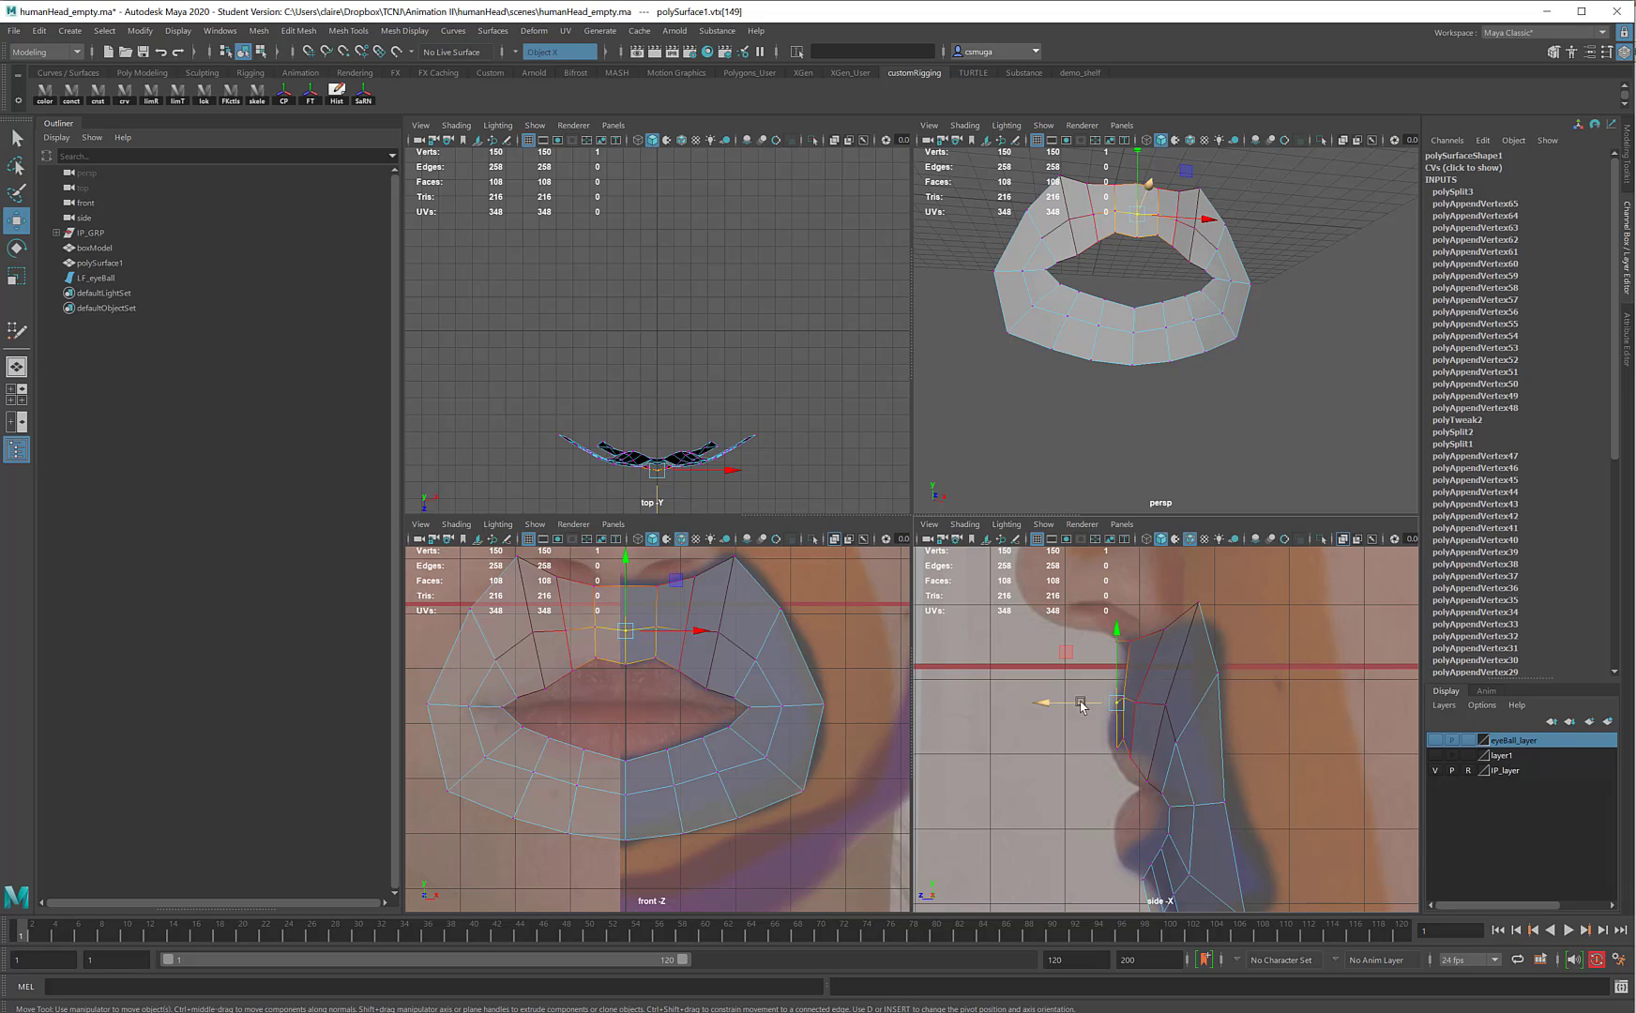
pyautogui.moveTo(1053, 704); pyautogui.dragTo(1057, 705)
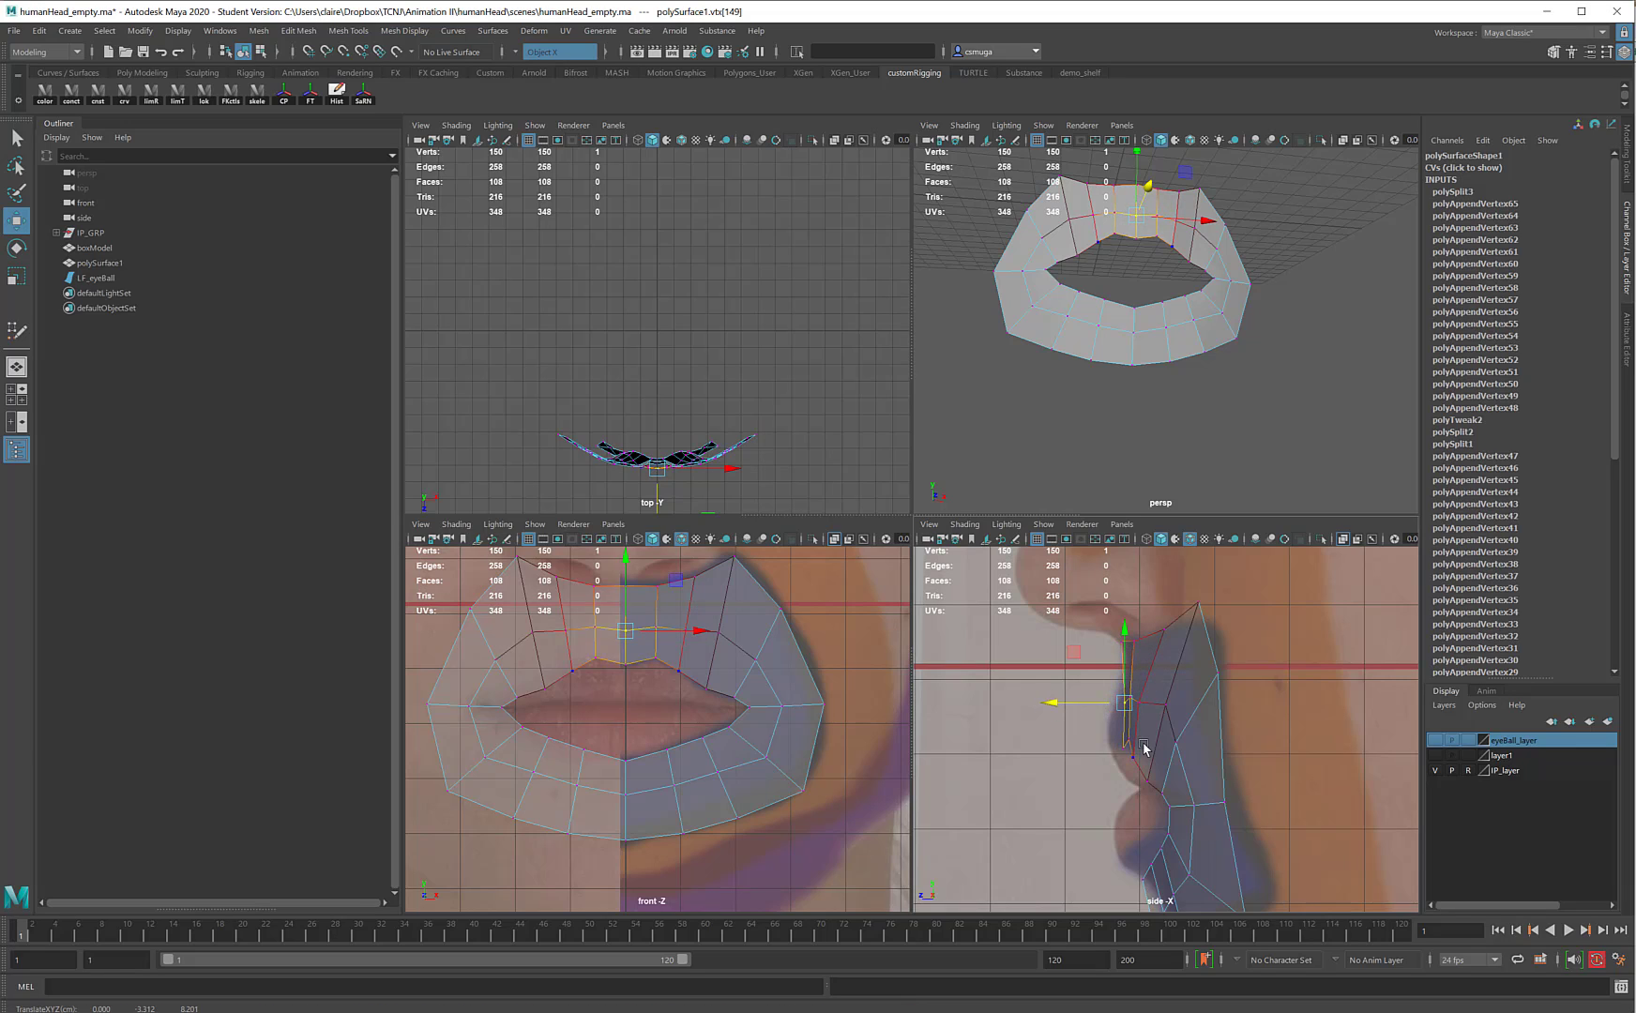
pyautogui.click(1126, 748)
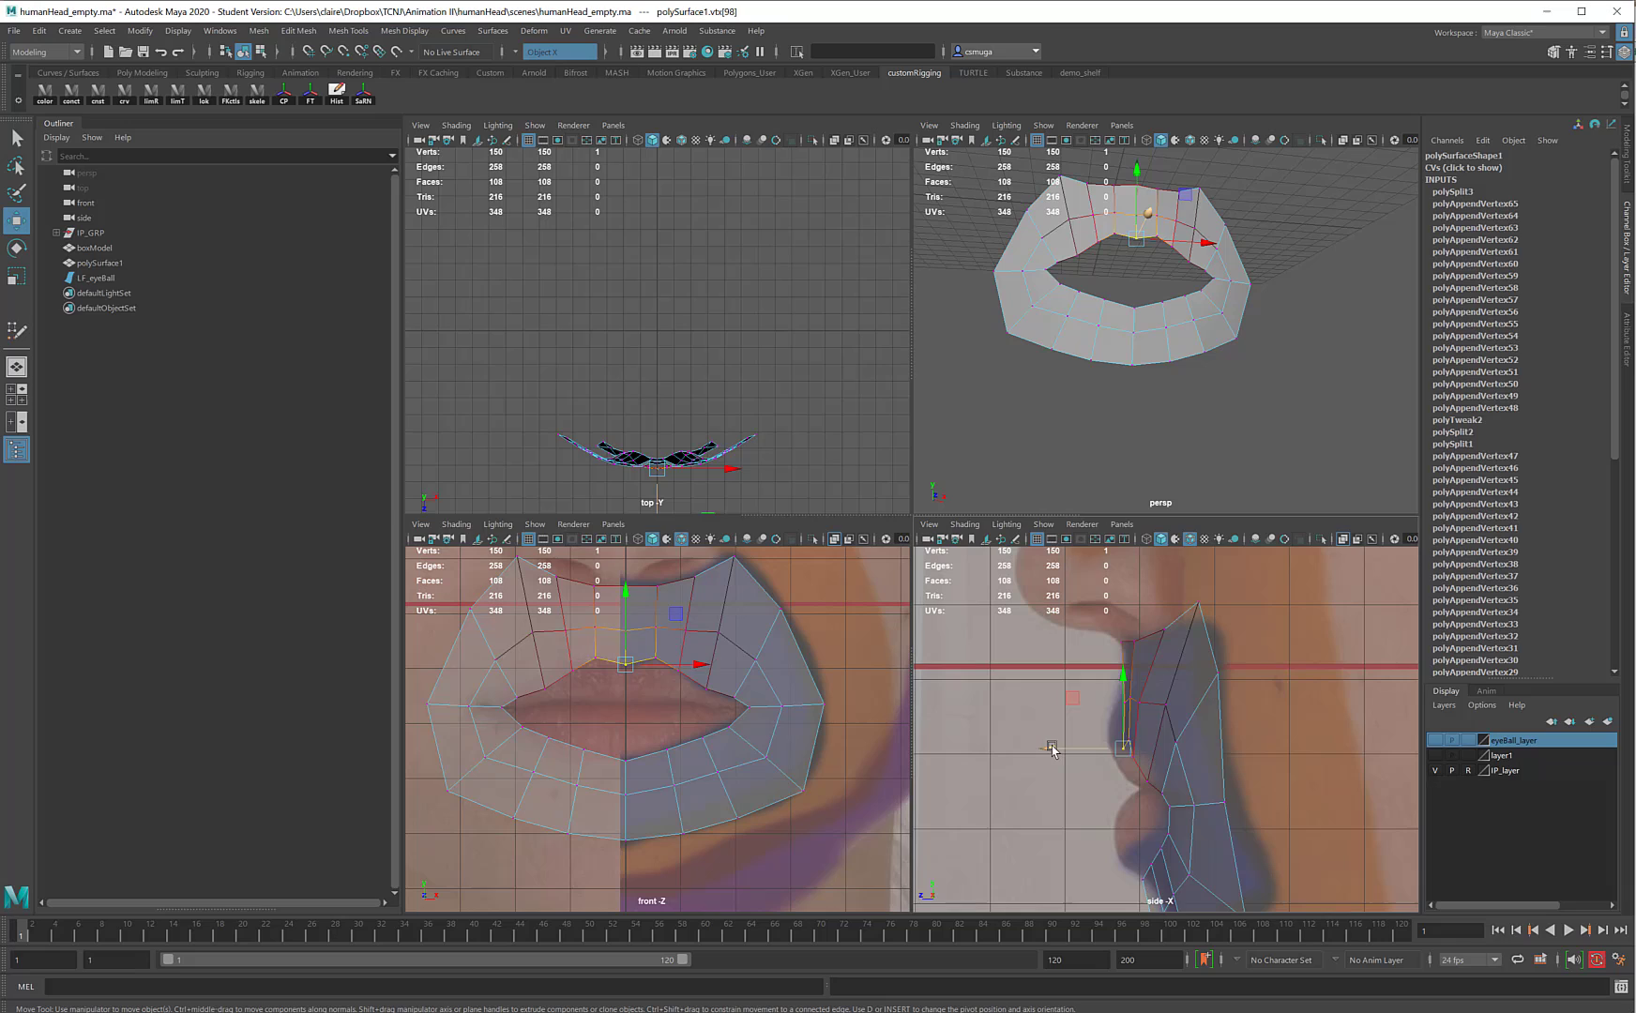
pyautogui.moveTo(1036, 743); pyautogui.dragTo(1036, 739)
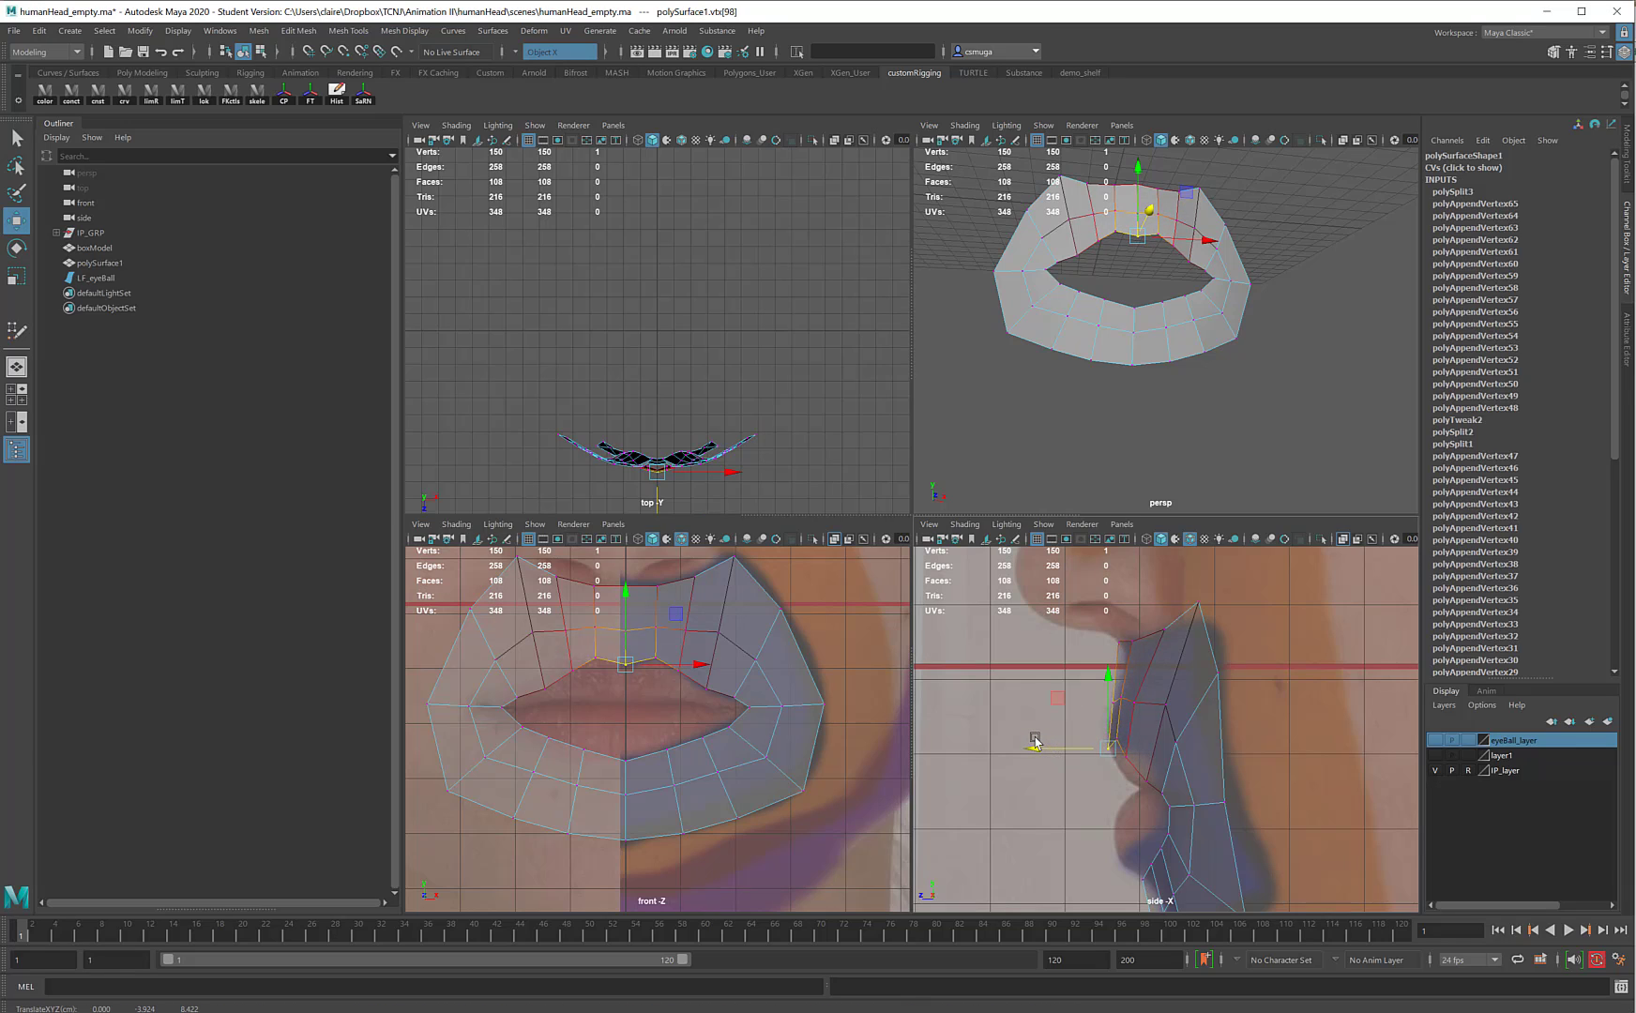
# Marquee-select the seven lower-lip vertices in the side view and check them in perspective
pyautogui.click(1145, 779)
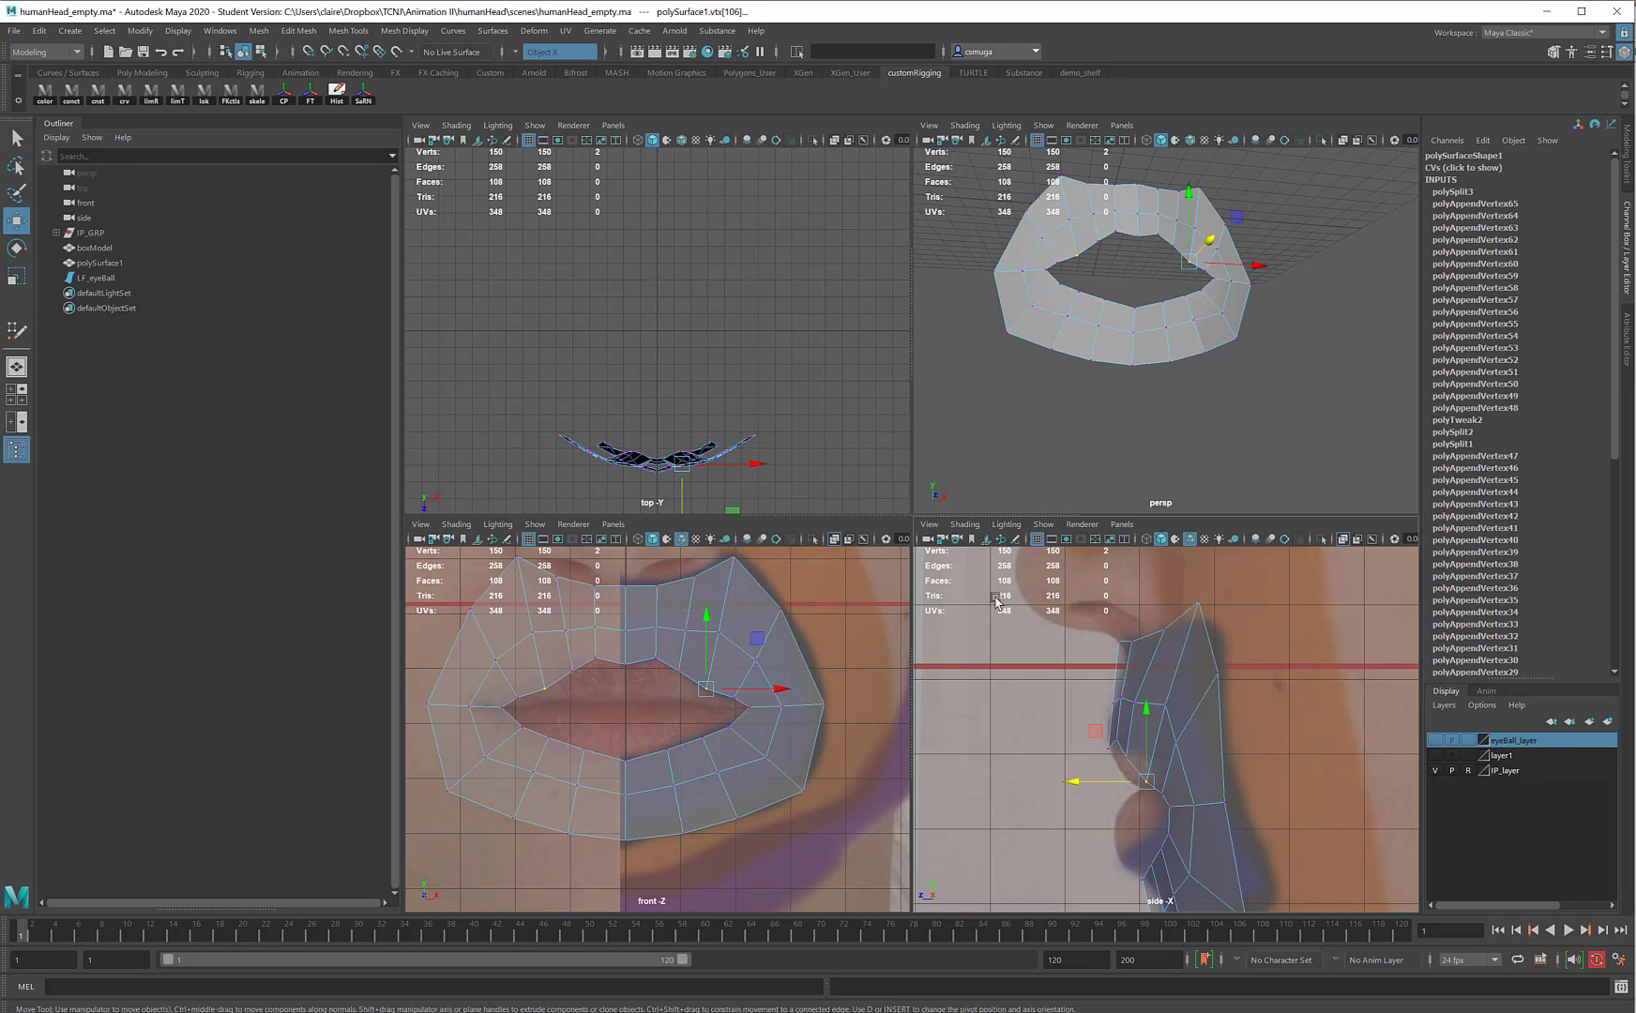
pyautogui.keyDown('alt'); pyautogui.moveTo(1232, 716); pyautogui.dragTo(1227, 666, button='middle'); pyautogui.keyUp('alt')
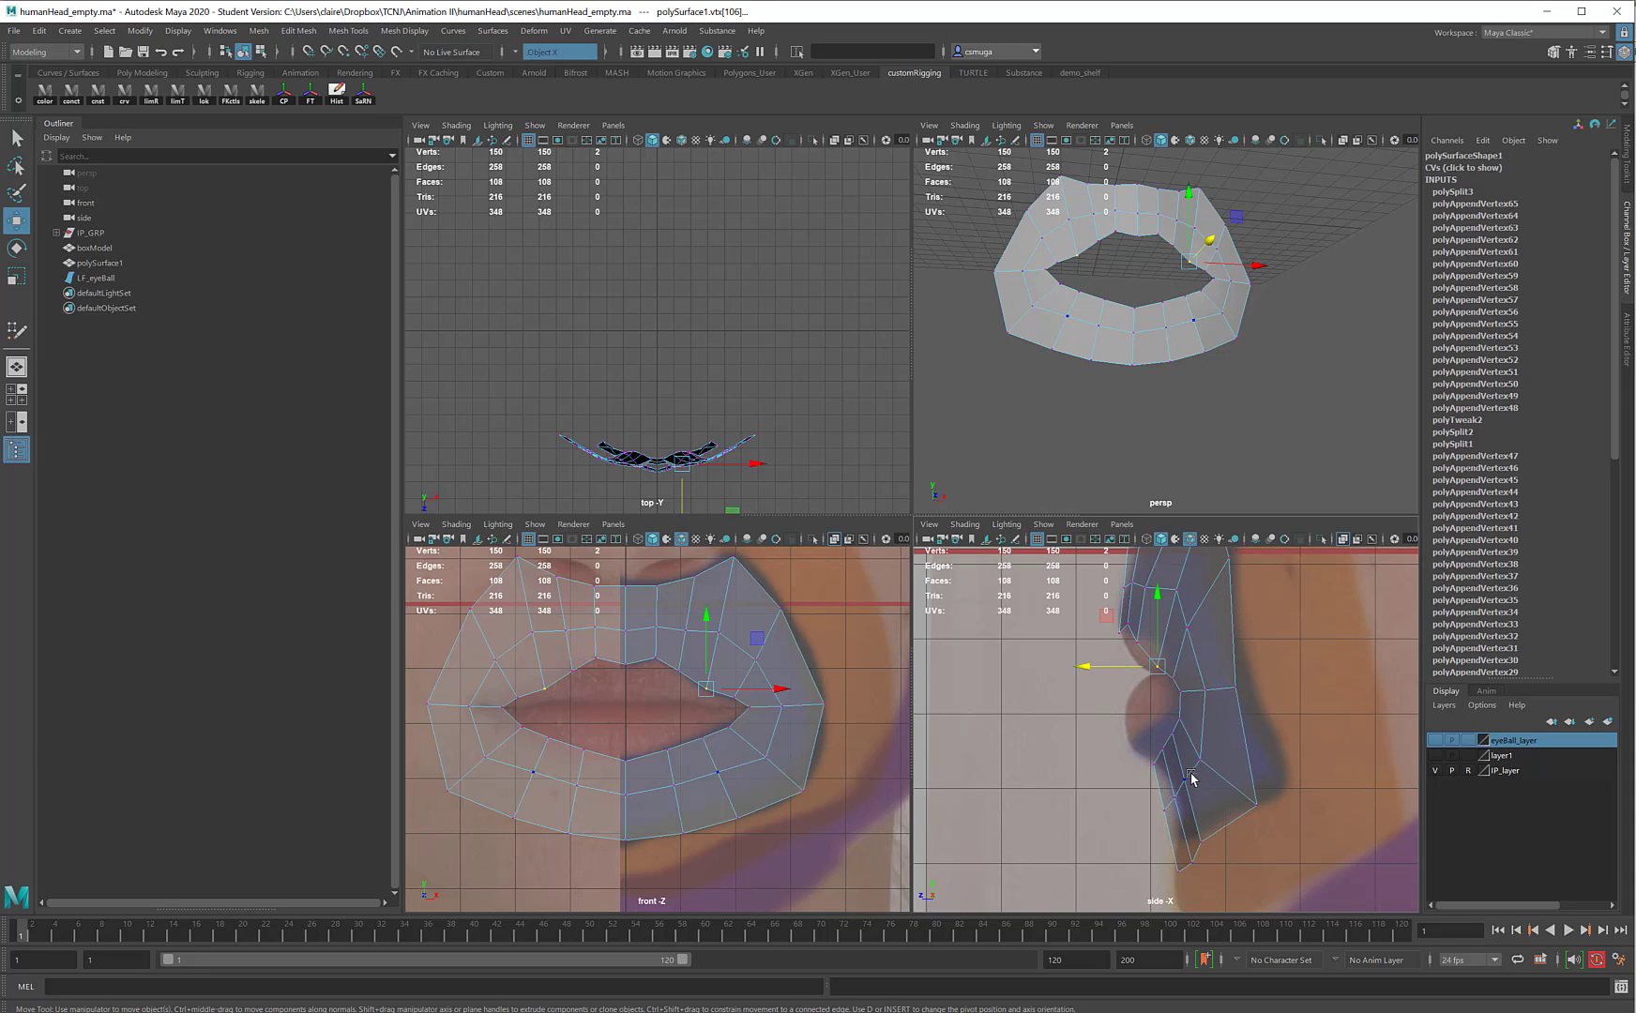
pyautogui.moveTo(1197, 793); pyautogui.dragTo(1145, 818)
pyautogui.moveTo(1203, 765); pyautogui.dragTo(1116, 784)
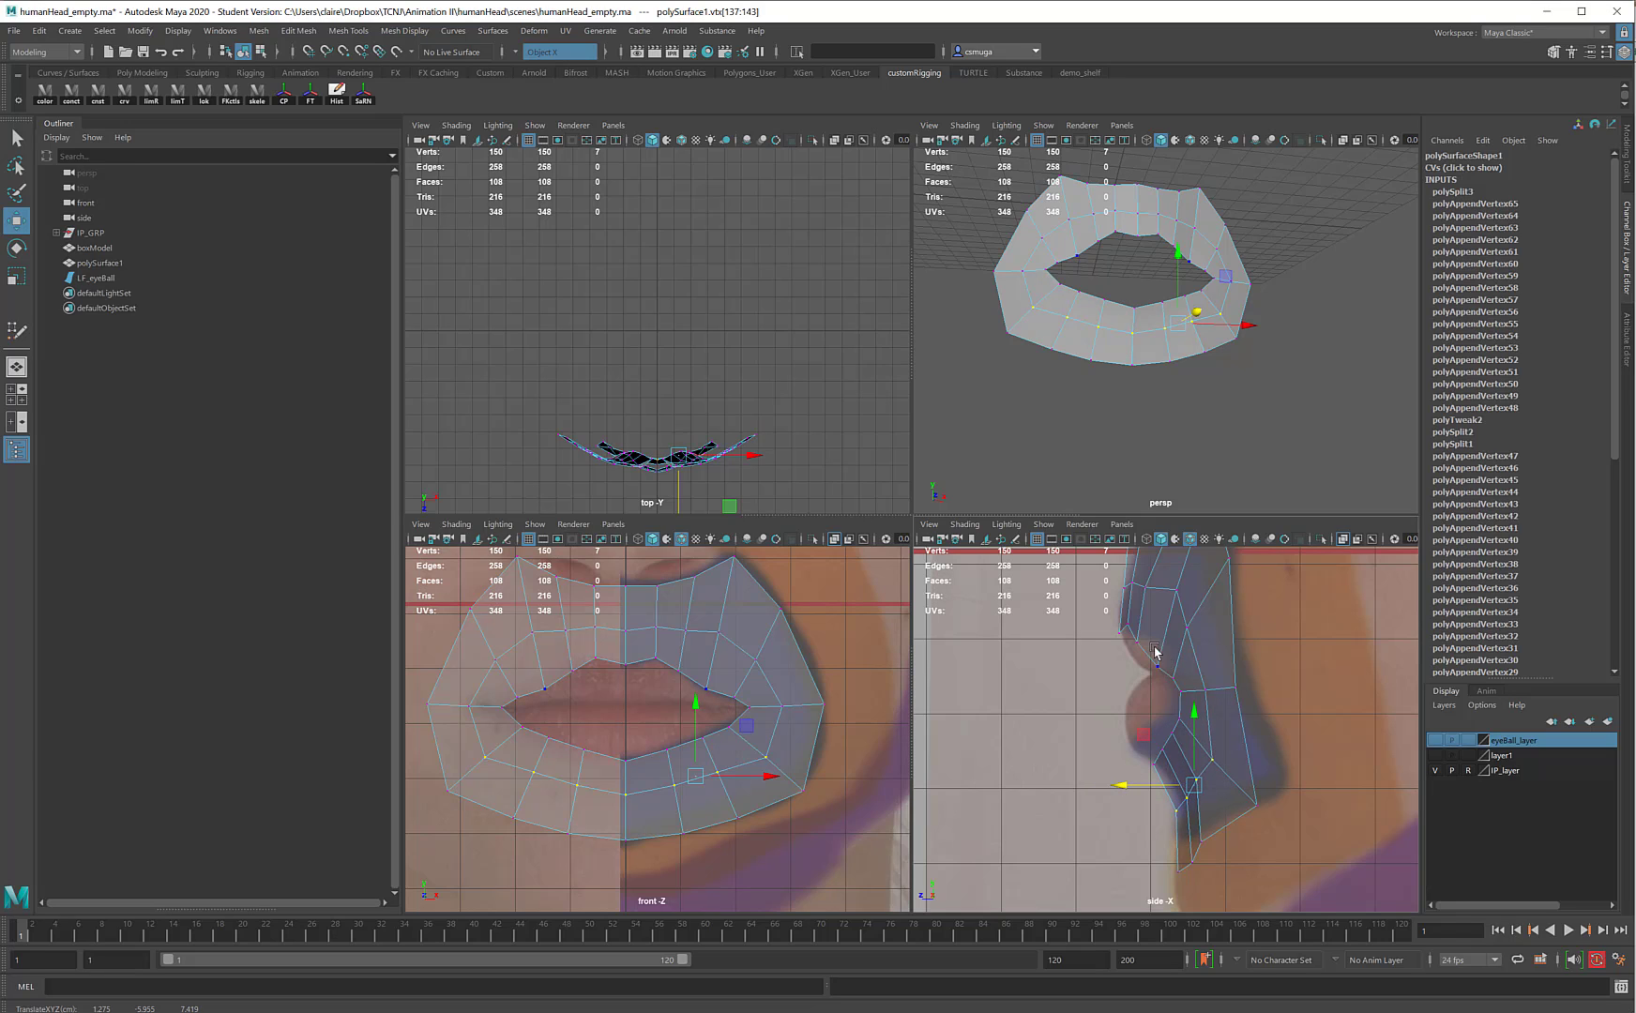
pyautogui.keyDown('alt'); pyautogui.moveTo(1129, 638); pyautogui.dragTo(1144, 664, button='middle'); pyautogui.keyUp('alt')
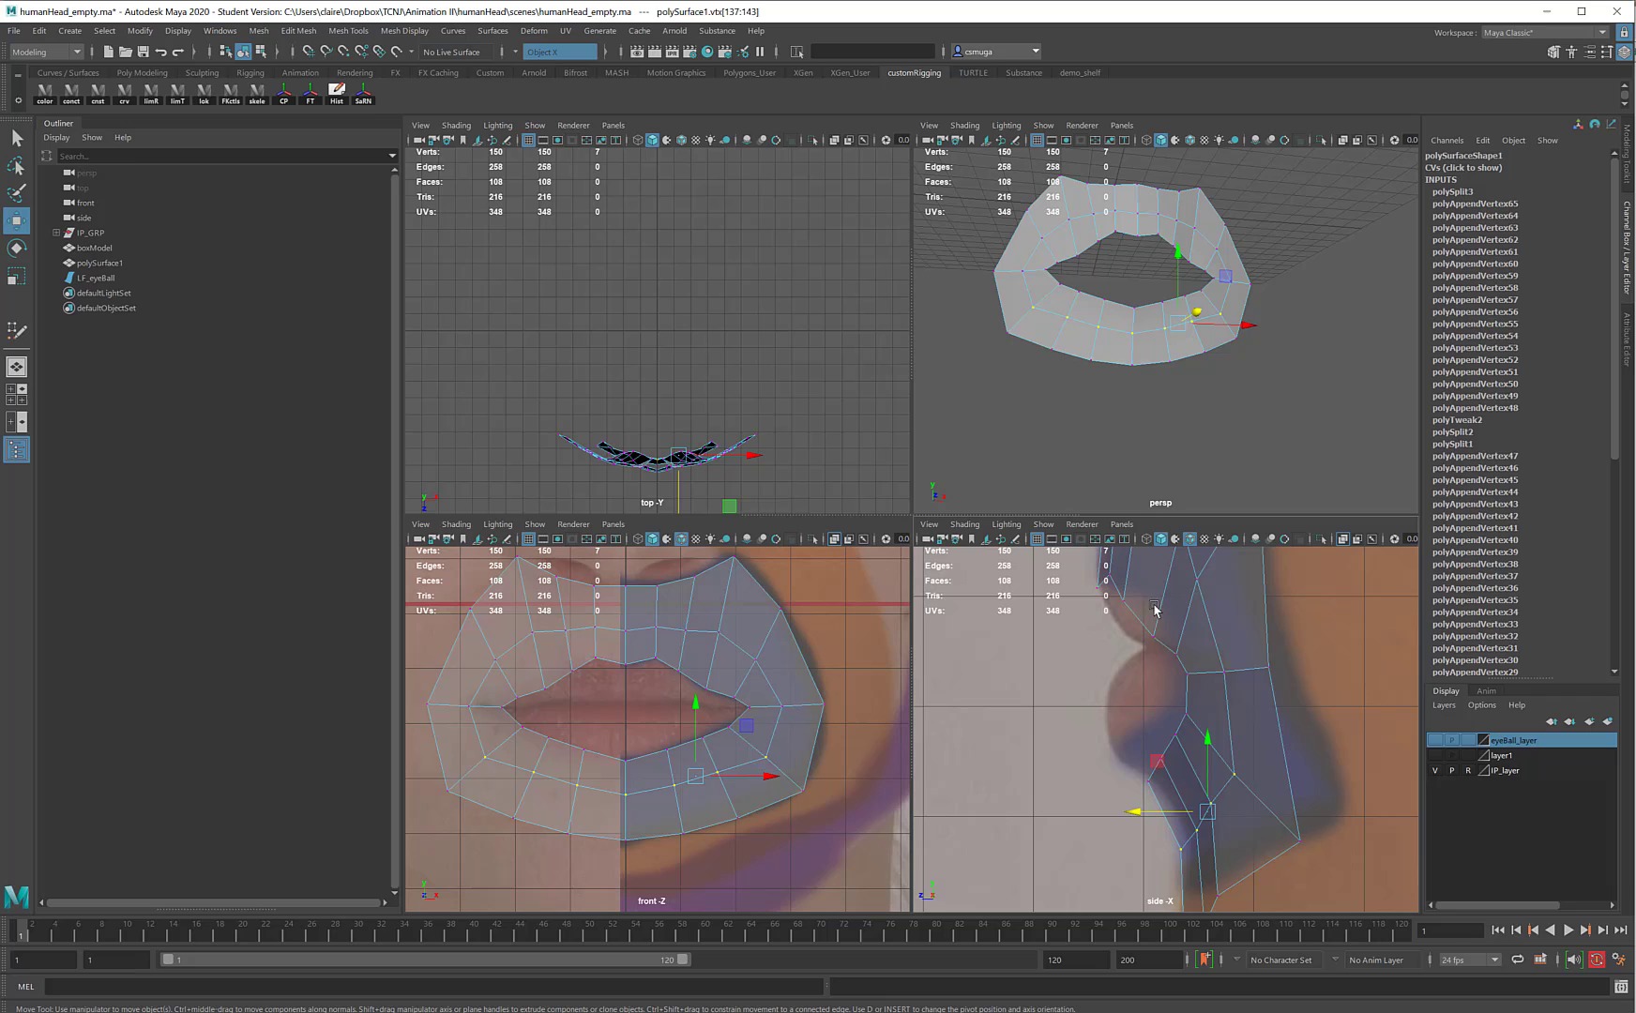
pyautogui.moveTo(1147, 354)
pyautogui.keyDown('alt'); pyautogui.mouseDown()
pyautogui.moveTo(1088, 356)
pyautogui.moveTo(1125, 371)
pyautogui.moveTo(1172, 369)
pyautogui.moveTo(1169, 355)
pyautogui.mouseUp(); pyautogui.keyUp('alt')
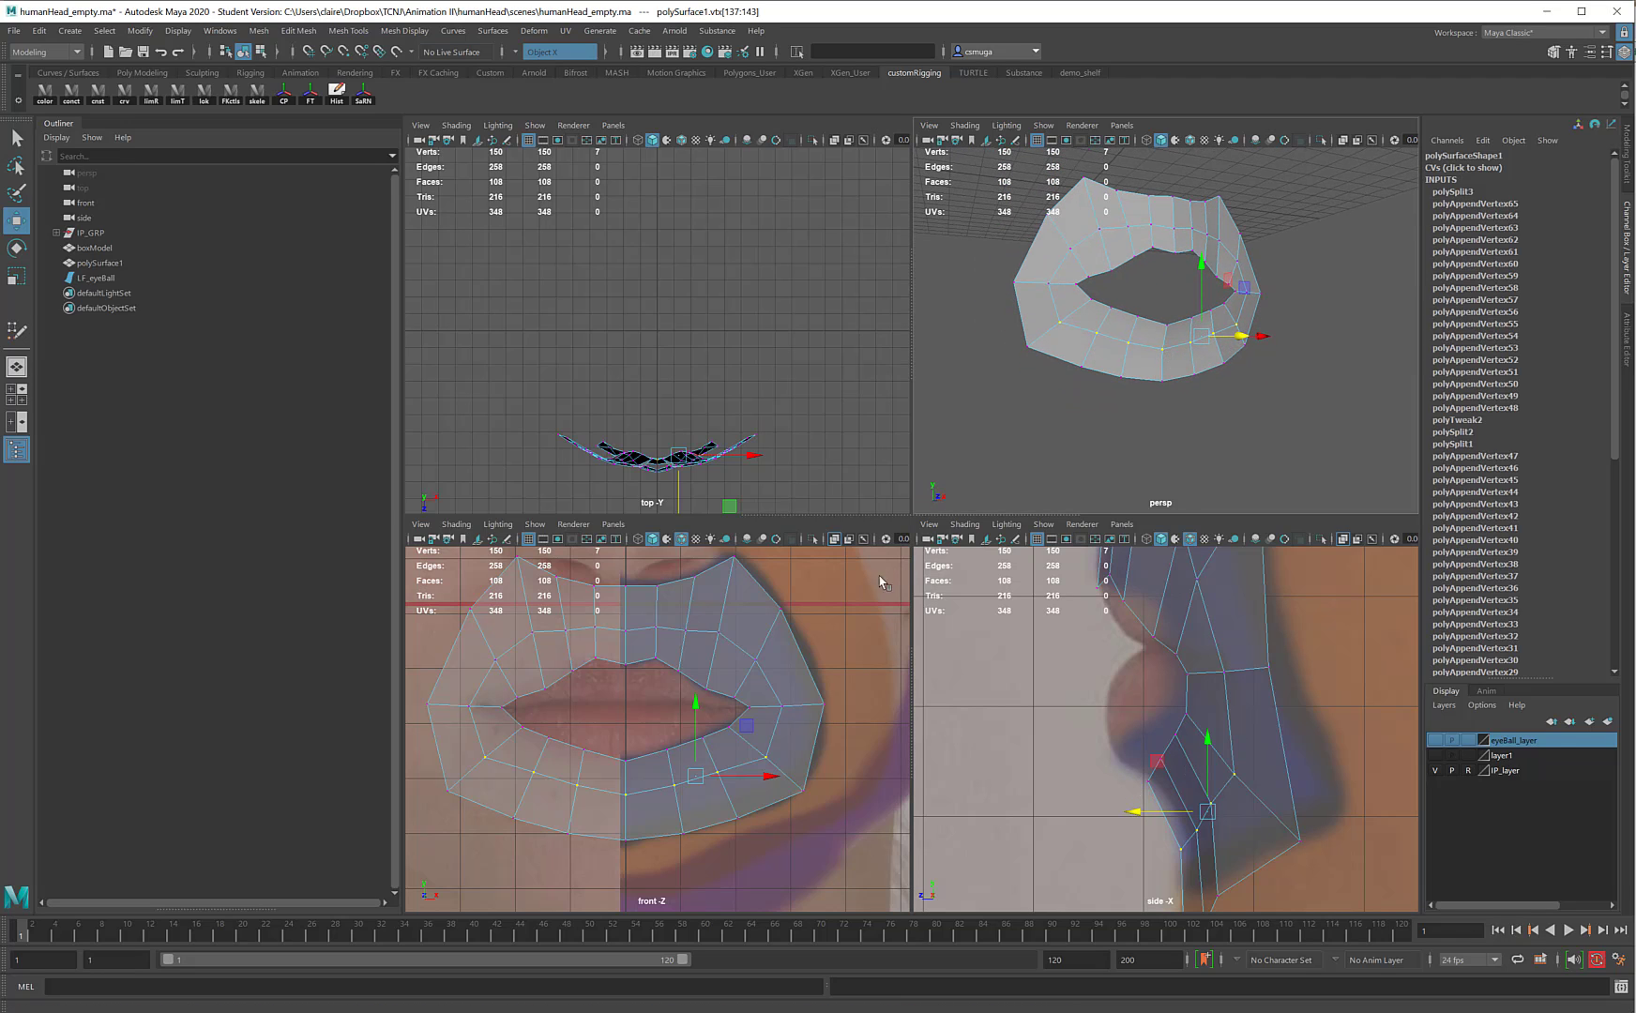
pyautogui.scroll(-4, 723, 603)
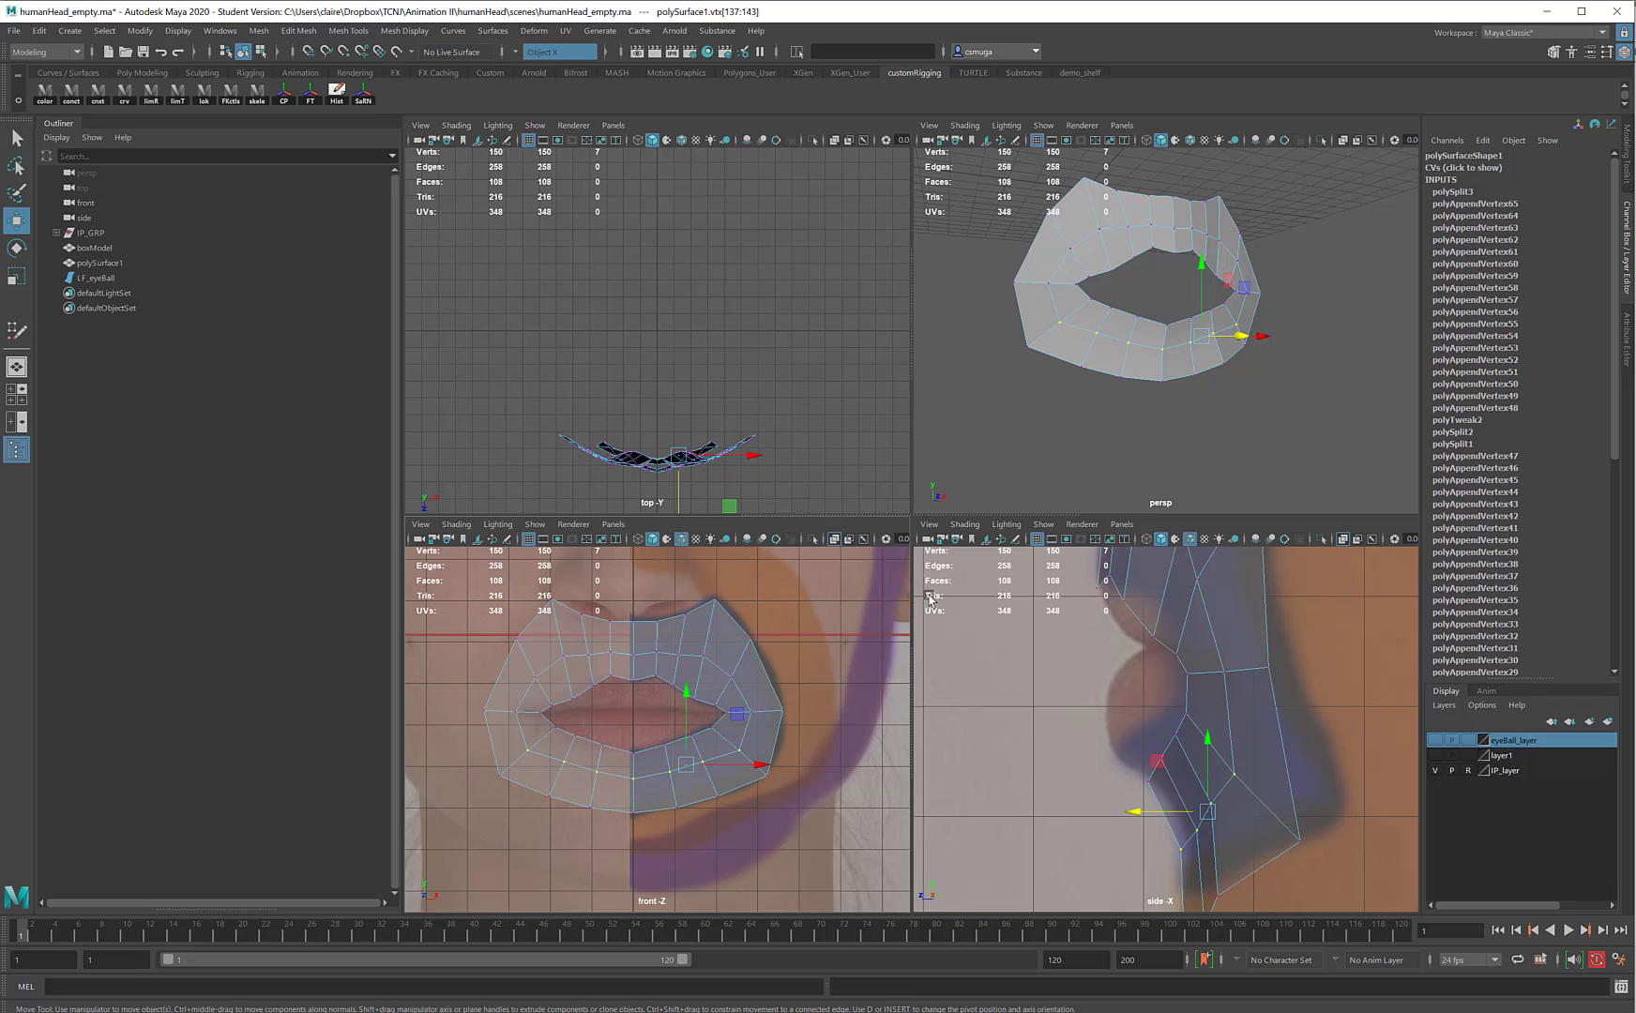
pyautogui.moveTo(1124, 246); pyautogui.dragTo(1169, 208, button='right')
# Deselect the mouth mesh and pull the perspective, side and front views out to show all loops
pyautogui.click(1289, 384)
pyautogui.keyDown('alt'); pyautogui.moveTo(1289, 383); pyautogui.dragTo(1104, 387, button='right'); pyautogui.keyUp('alt')
pyautogui.keyDown('alt'); pyautogui.moveTo(1104, 387); pyautogui.dragTo(1179, 284); pyautogui.keyUp('alt')
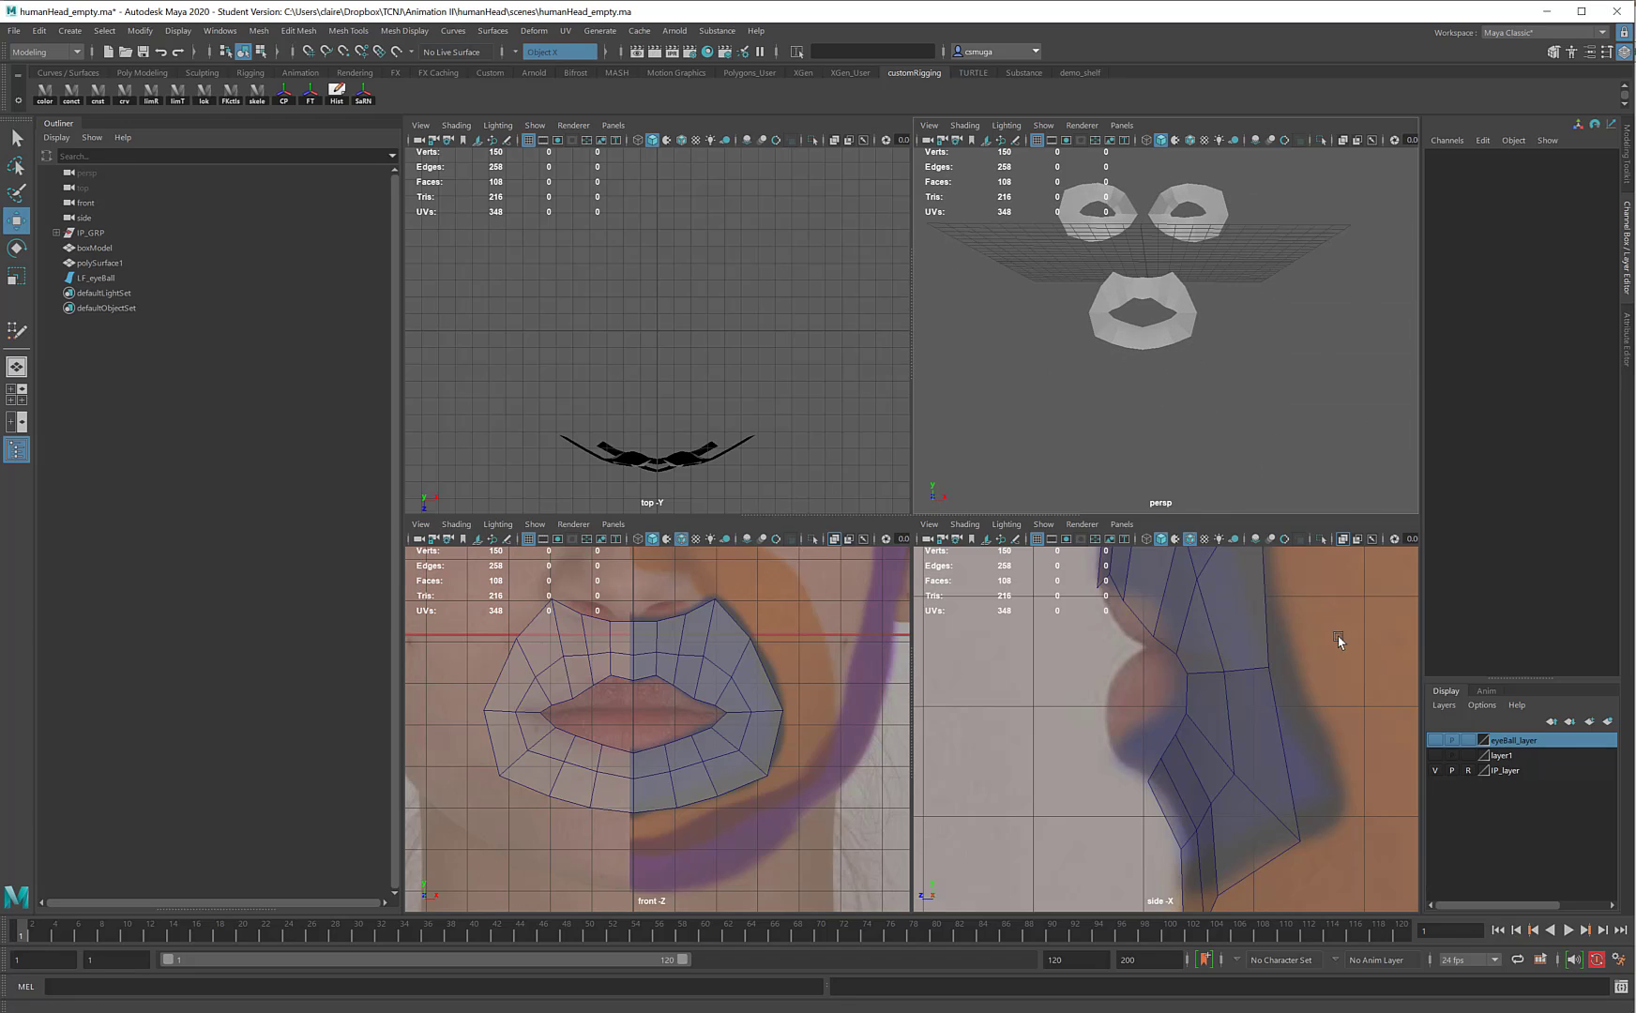
pyautogui.keyDown('alt'); pyautogui.moveTo(1340, 628); pyautogui.dragTo(1170, 687, button='right'); pyautogui.keyUp('alt')
pyautogui.keyDown('alt'); pyautogui.moveTo(1170, 687); pyautogui.dragTo(1206, 716, button='middle'); pyautogui.keyUp('alt')
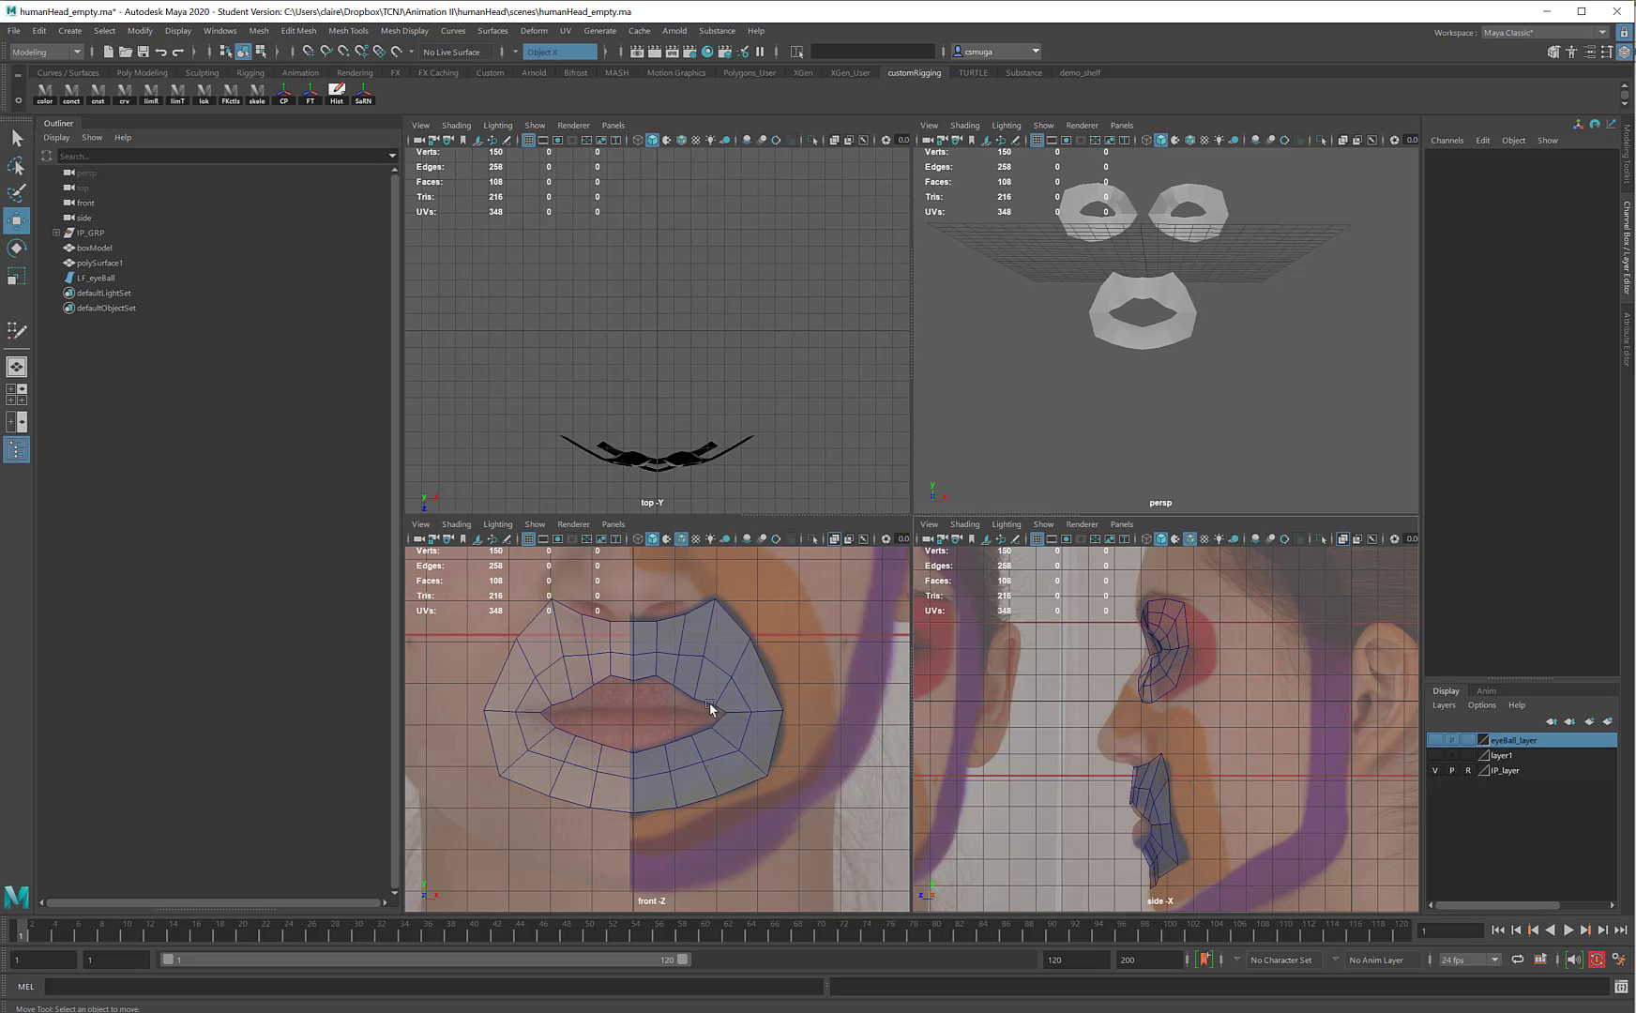
pyautogui.keyDown('alt'); pyautogui.moveTo(706, 703); pyautogui.dragTo(722, 874, button='middle'); pyautogui.keyUp('alt')
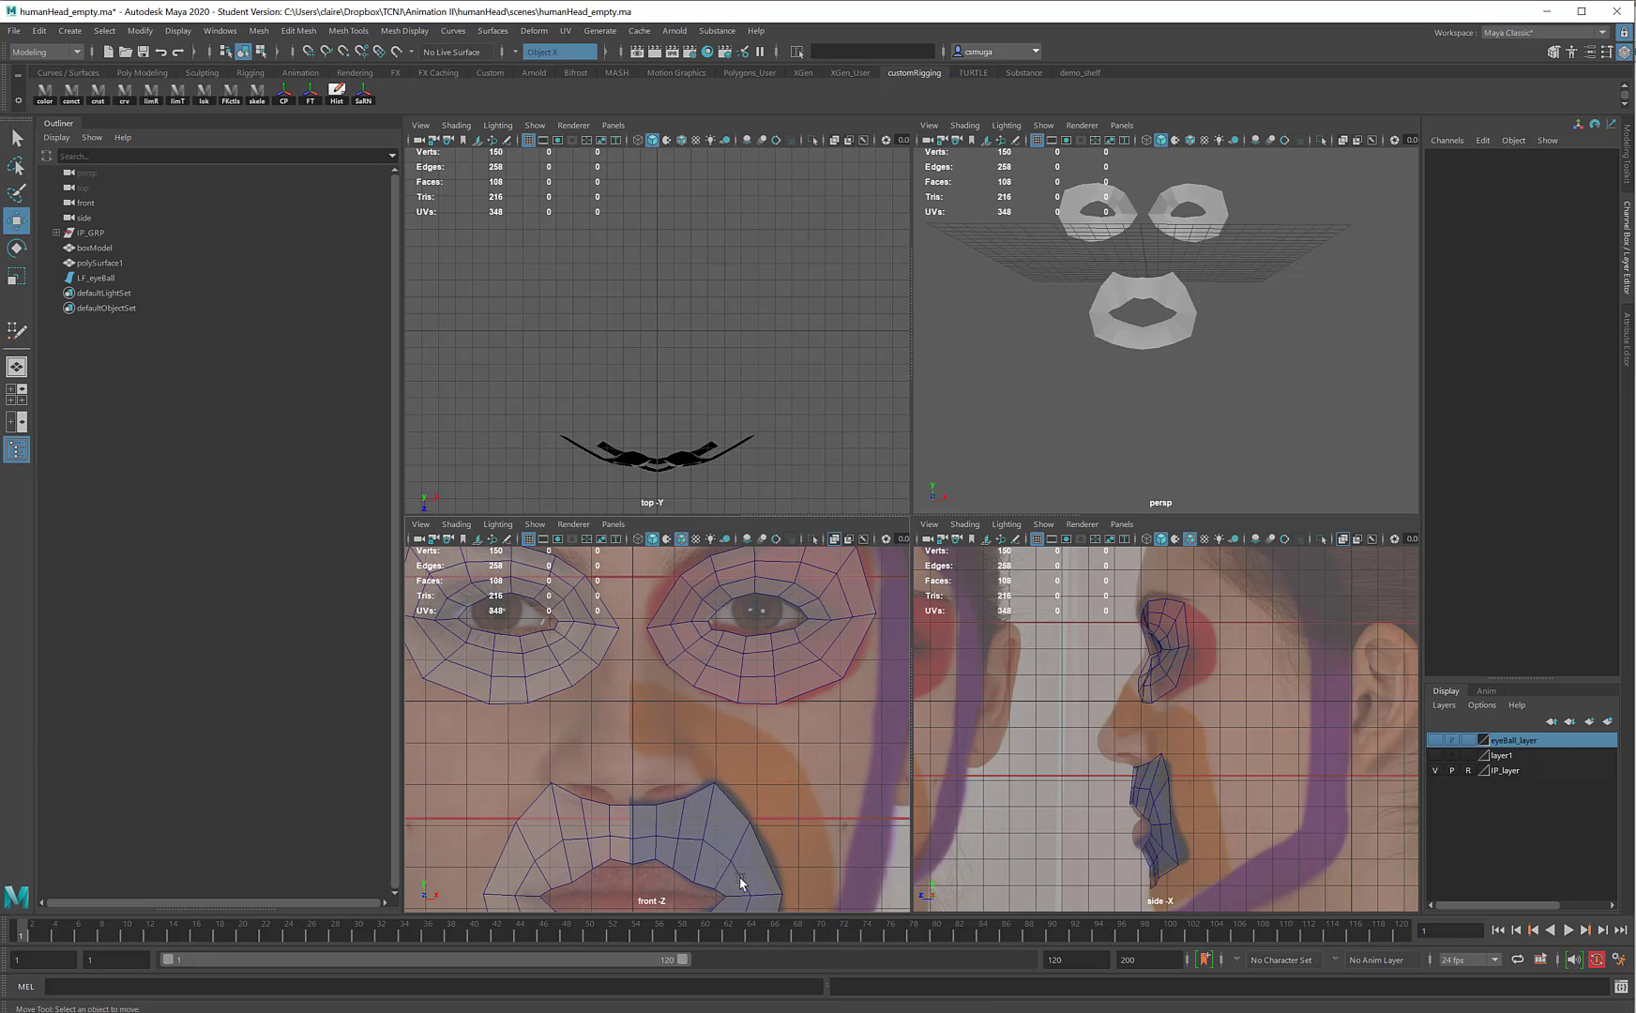